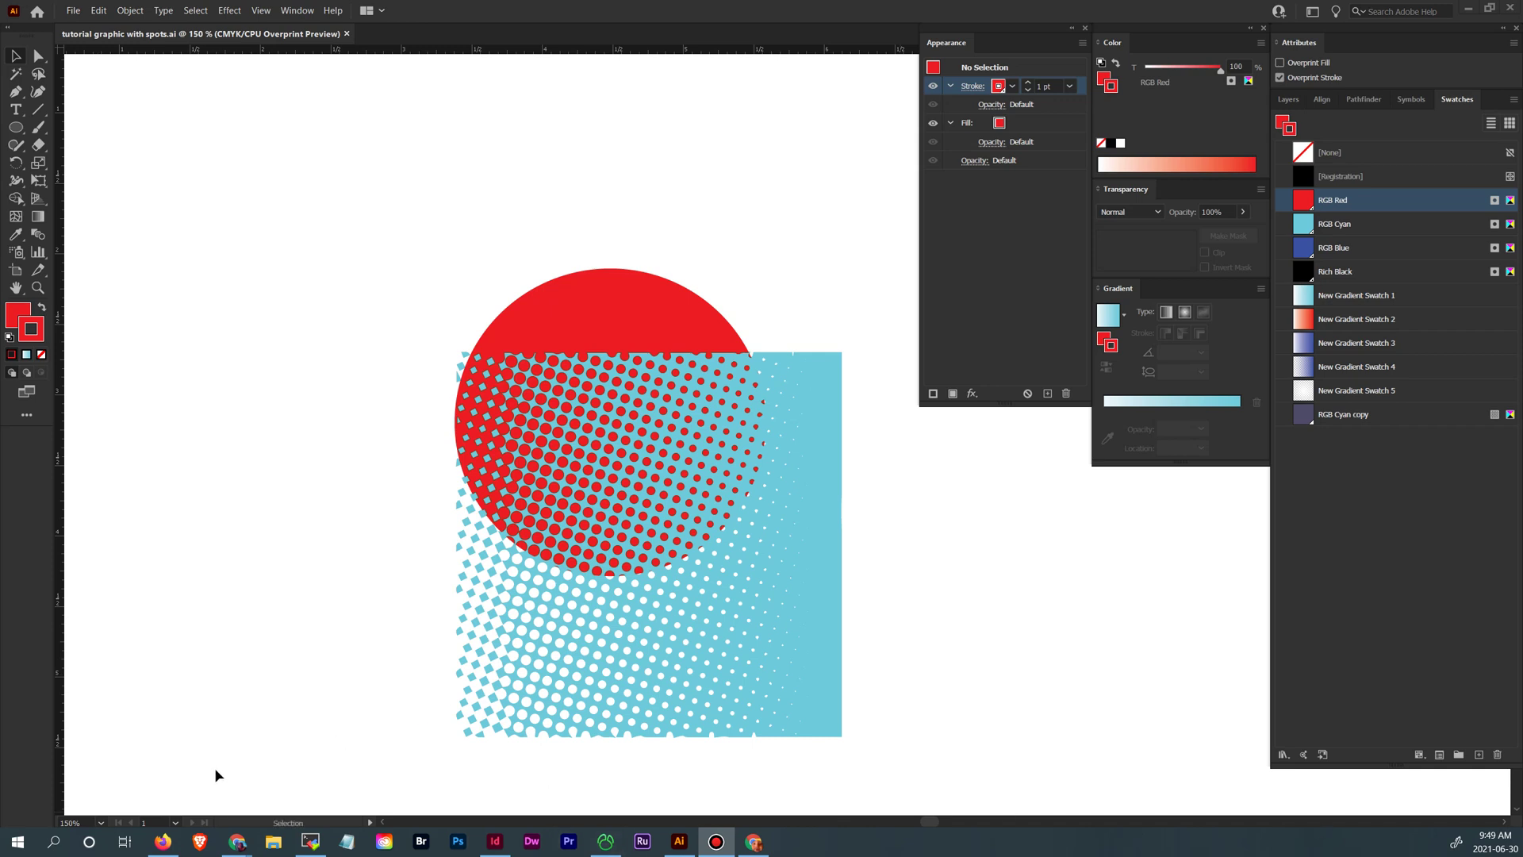
- Switch to the Pantone Color Finder in Chrome and look through its list of available color libraries
{"action": "mouse_move", "coordinate": [238, 841]}
{"action": "left_click", "coordinate": [389, 729]}
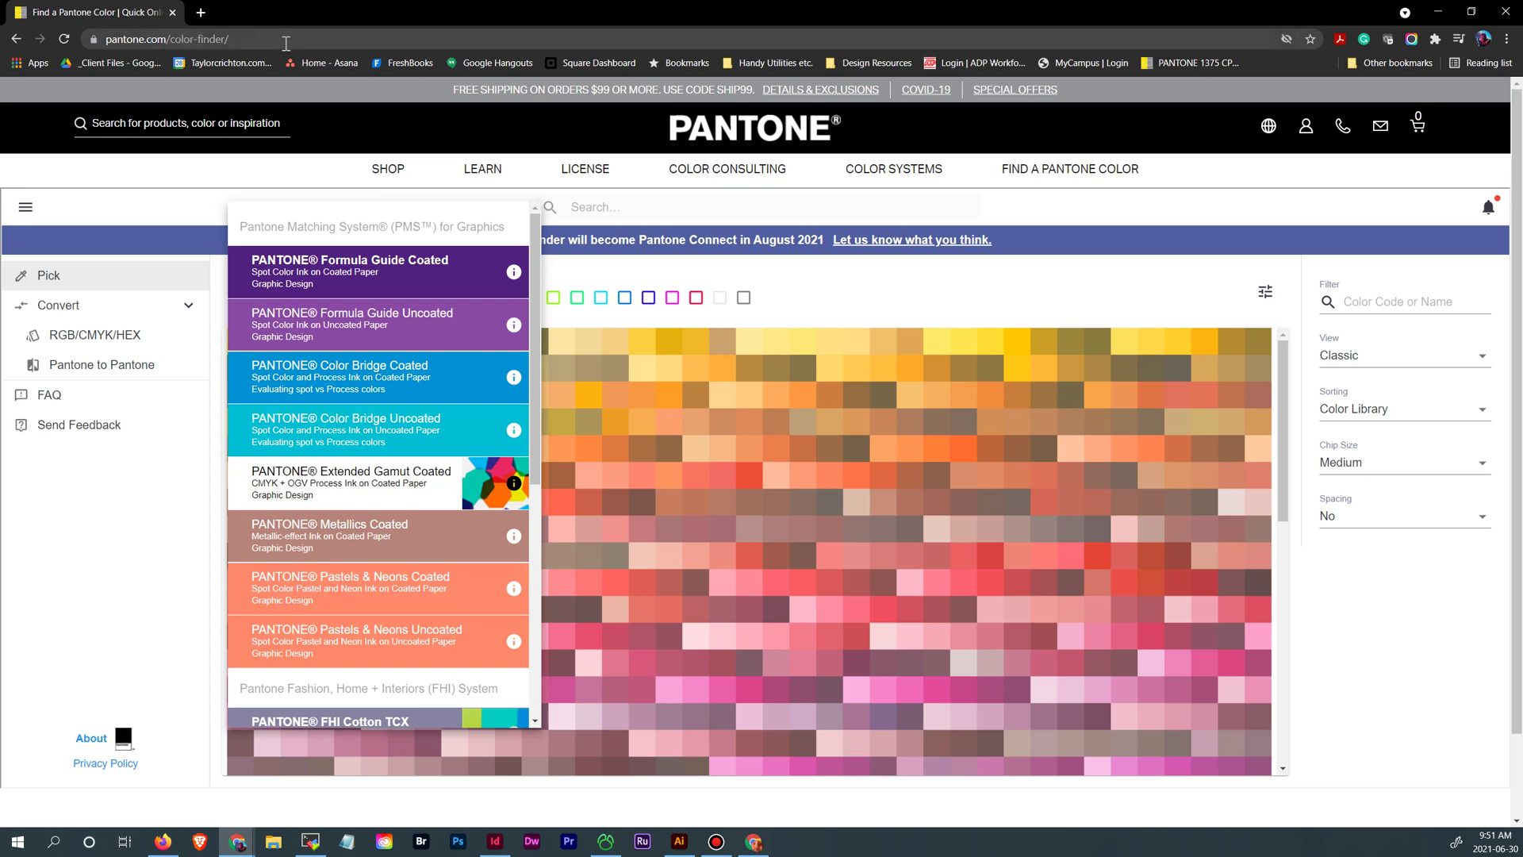
{"action": "mouse_move", "coordinate": [871, 184]}
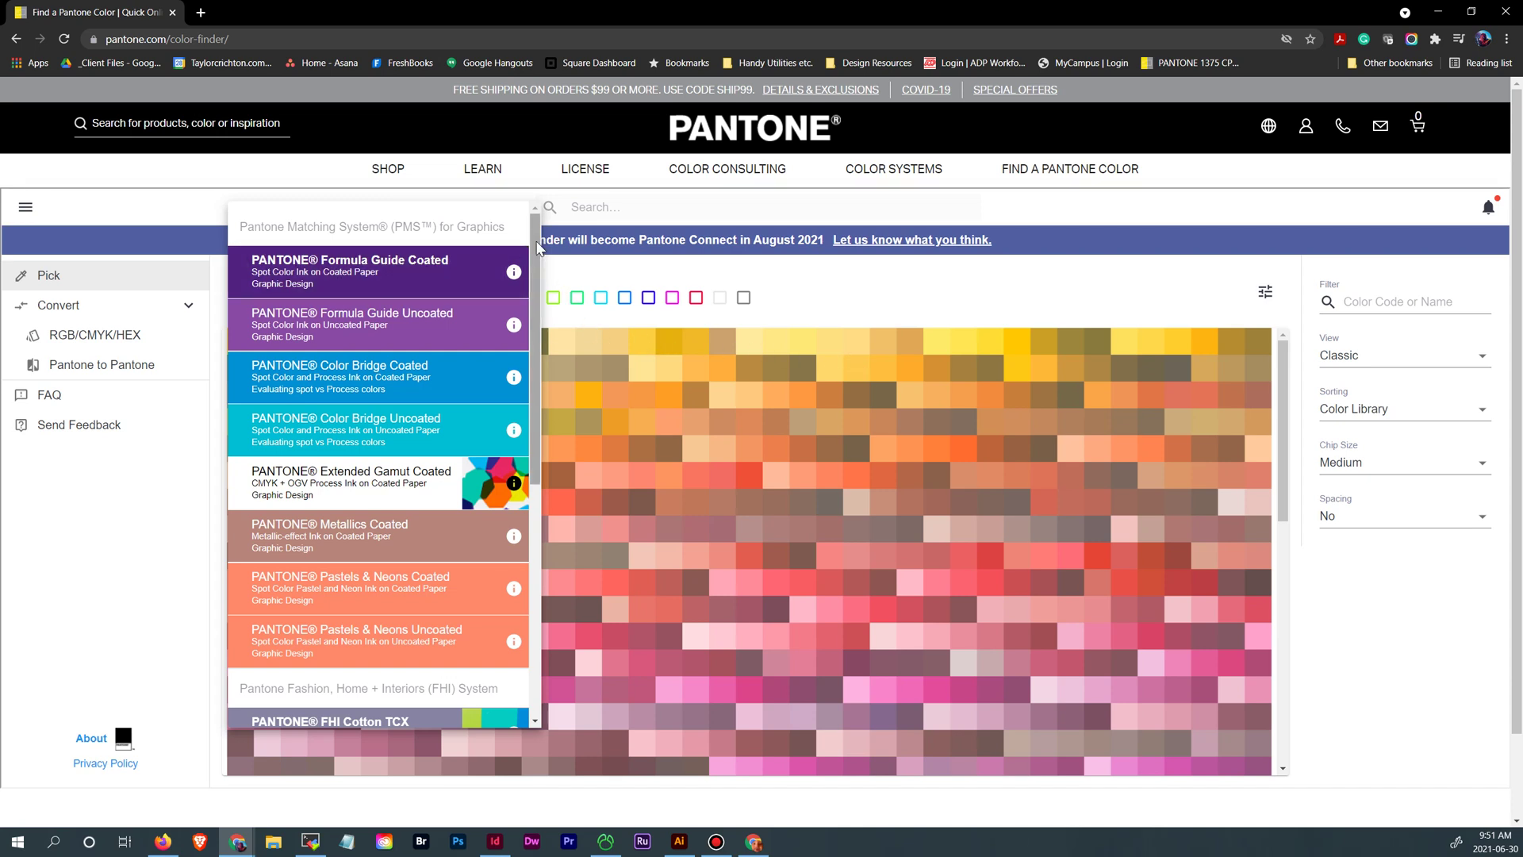
{"action": "left_click_drag", "start_coordinate": [537, 254], "coordinate": [527, 317]}
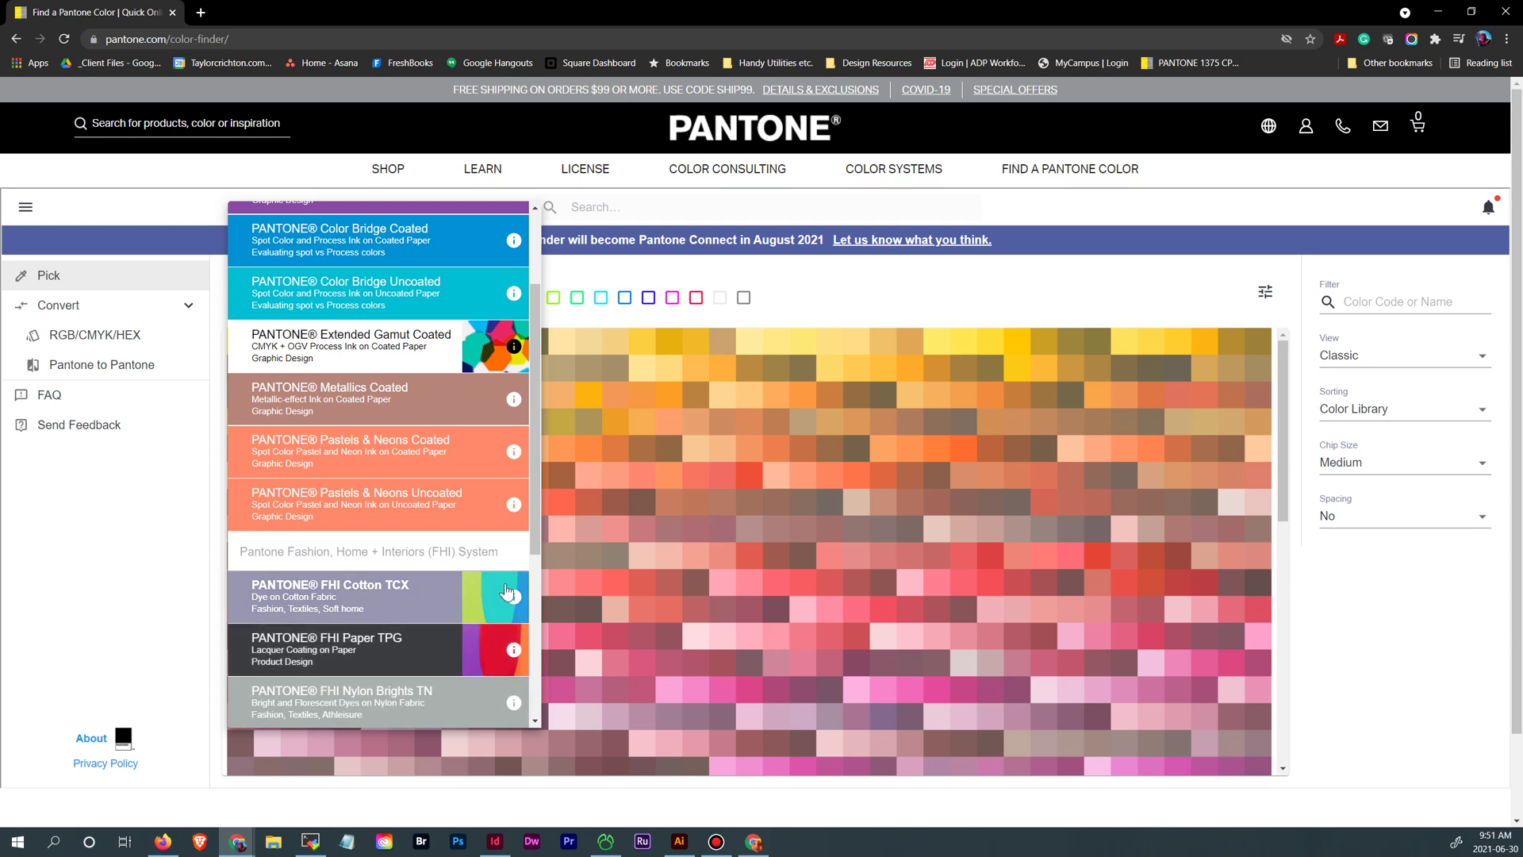
{"action": "left_click_drag", "start_coordinate": [538, 499], "coordinate": [533, 669]}
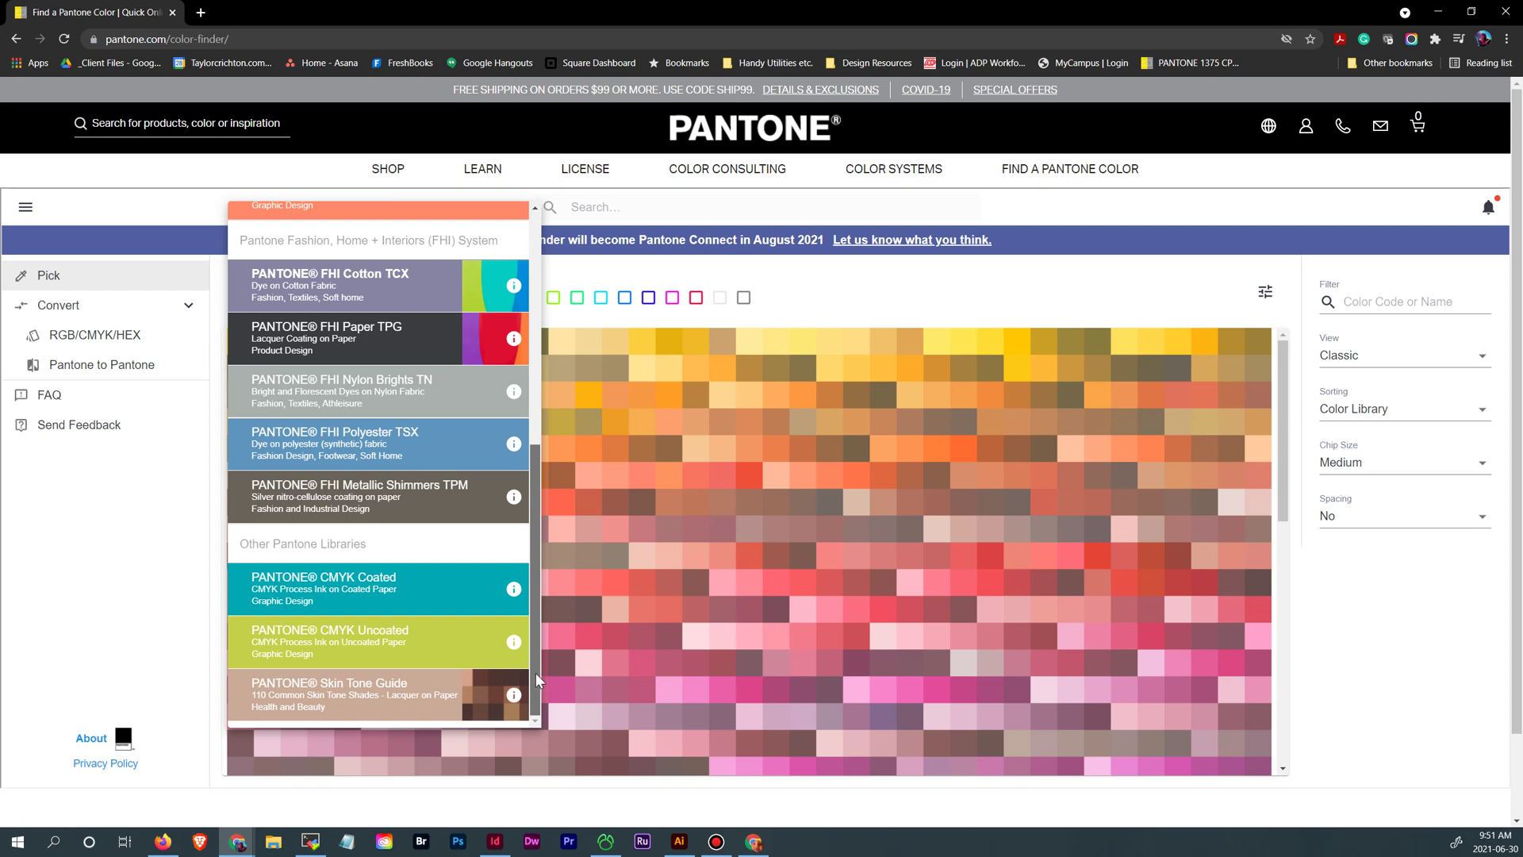
{"action": "left_click_drag", "start_coordinate": [535, 665], "coordinate": [531, 548]}
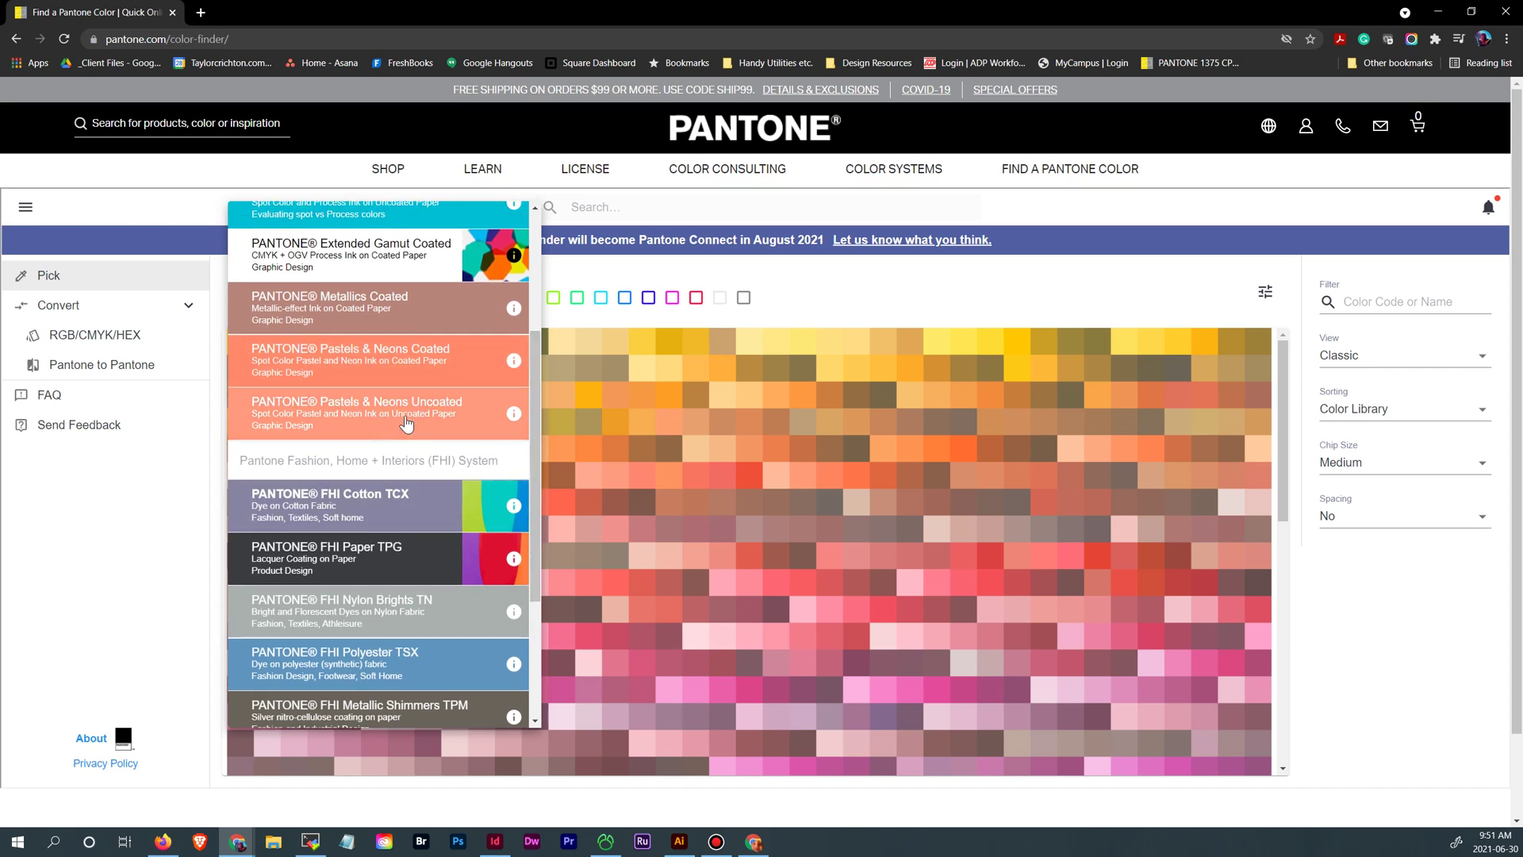
{"action": "left_click_drag", "start_coordinate": [536, 430], "coordinate": [534, 343]}
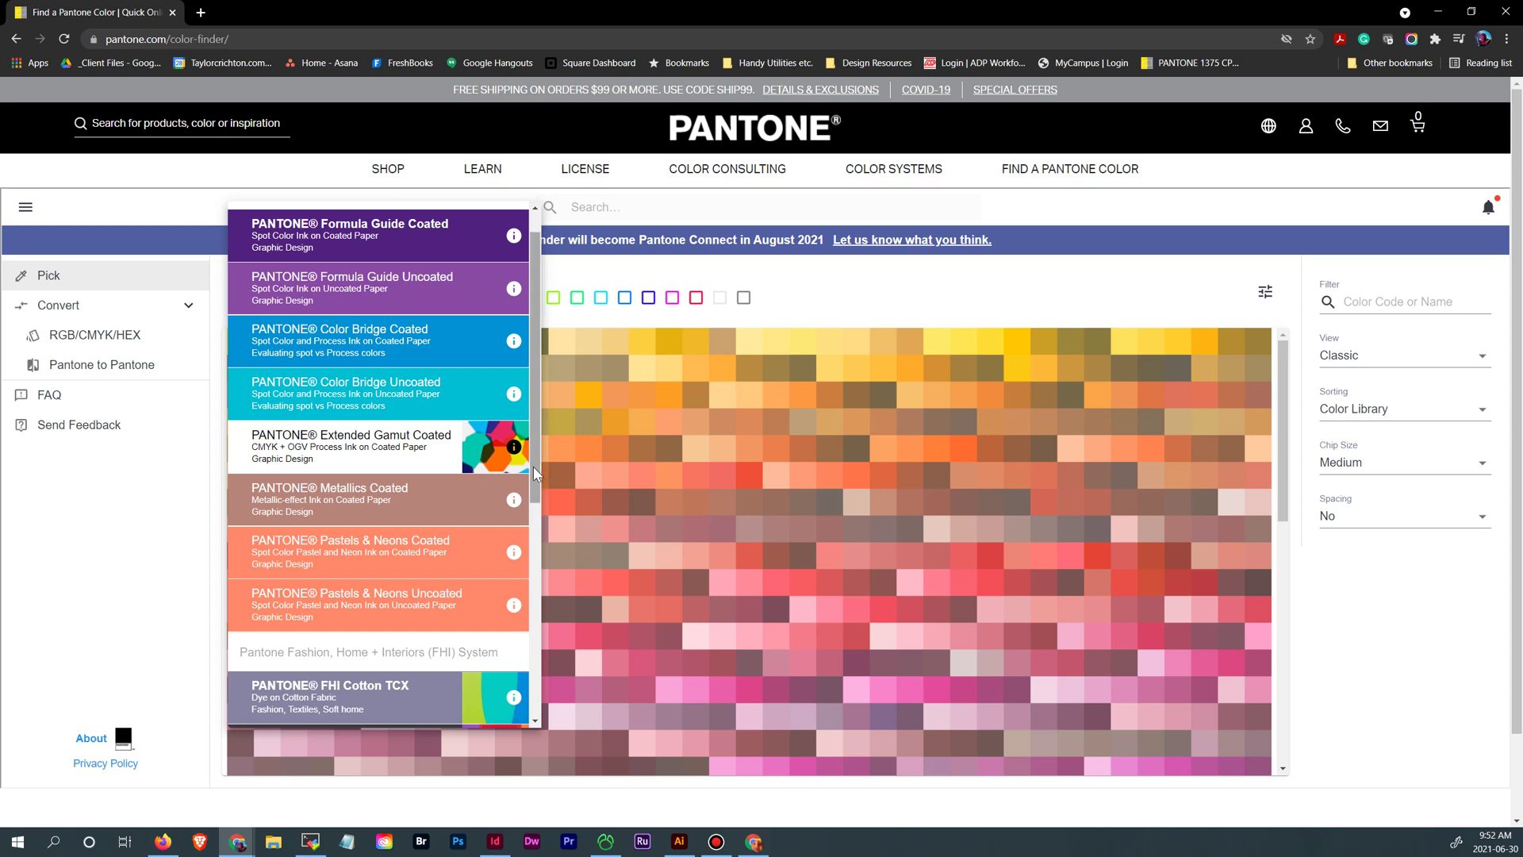
{"action": "scroll", "coordinate": [533, 464], "scroll_direction": "up", "scroll_amount": 1}
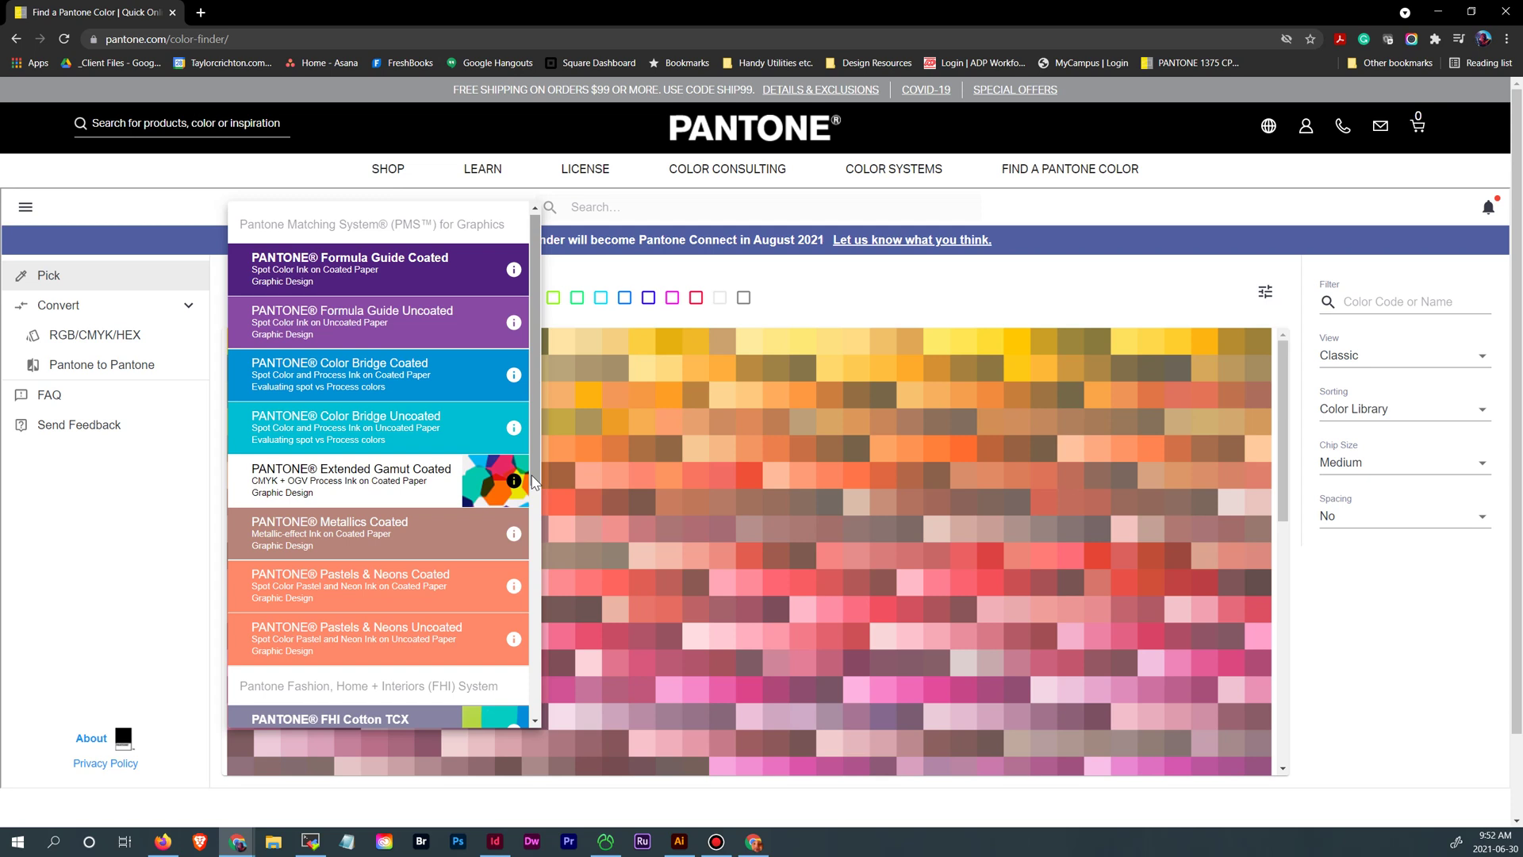
{"action": "left_click_drag", "start_coordinate": [531, 478], "coordinate": [531, 467]}
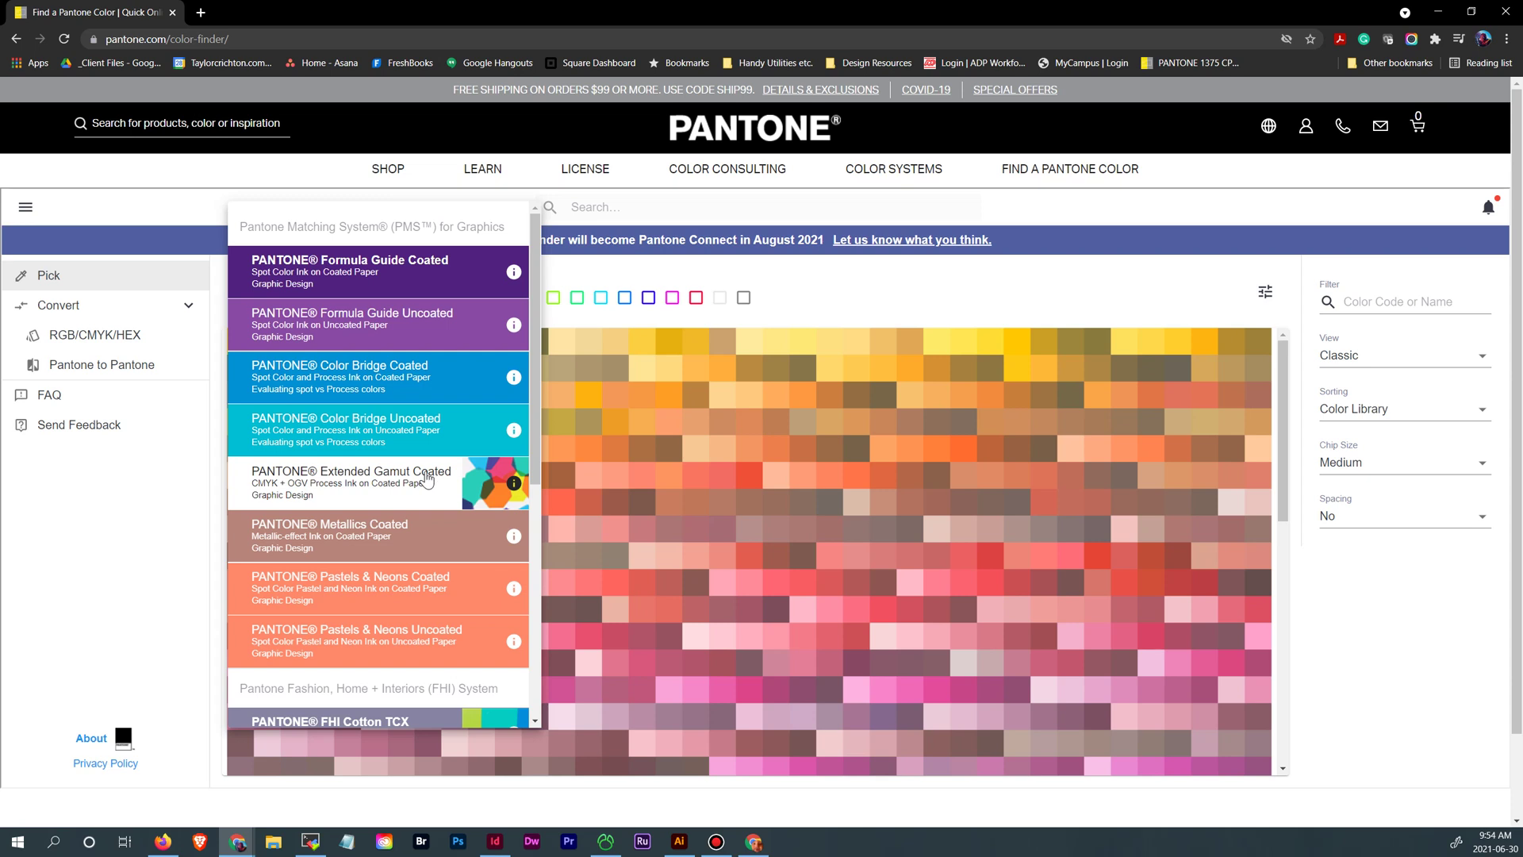
- Choose the PANTONE Color Bridge Coated library and browse its color chips
{"action": "left_click", "coordinate": [418, 384]}
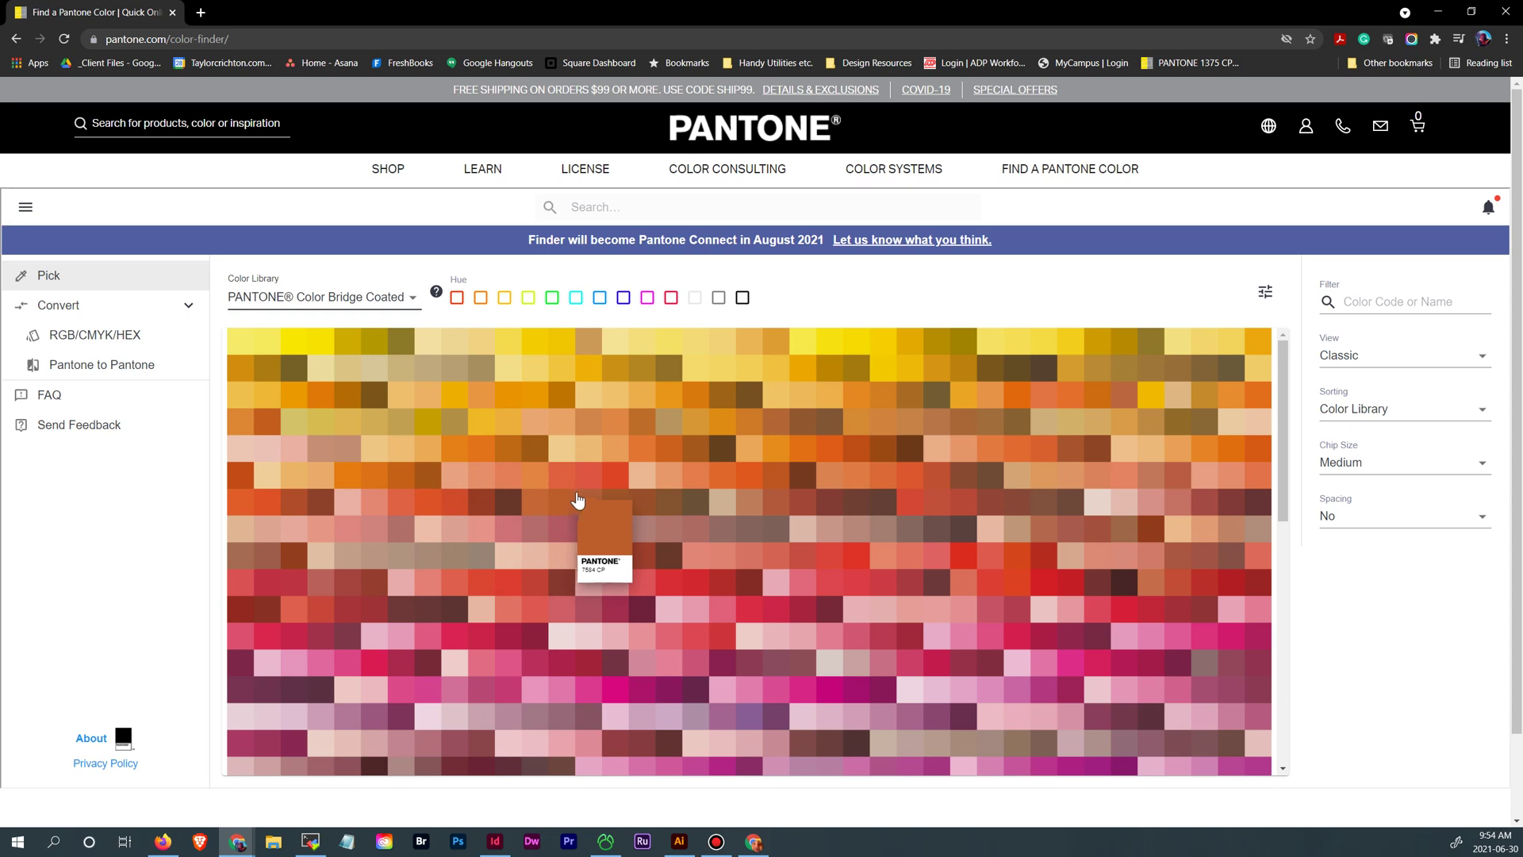
{"action": "scroll", "coordinate": [580, 491], "scroll_direction": "down", "scroll_amount": 10}
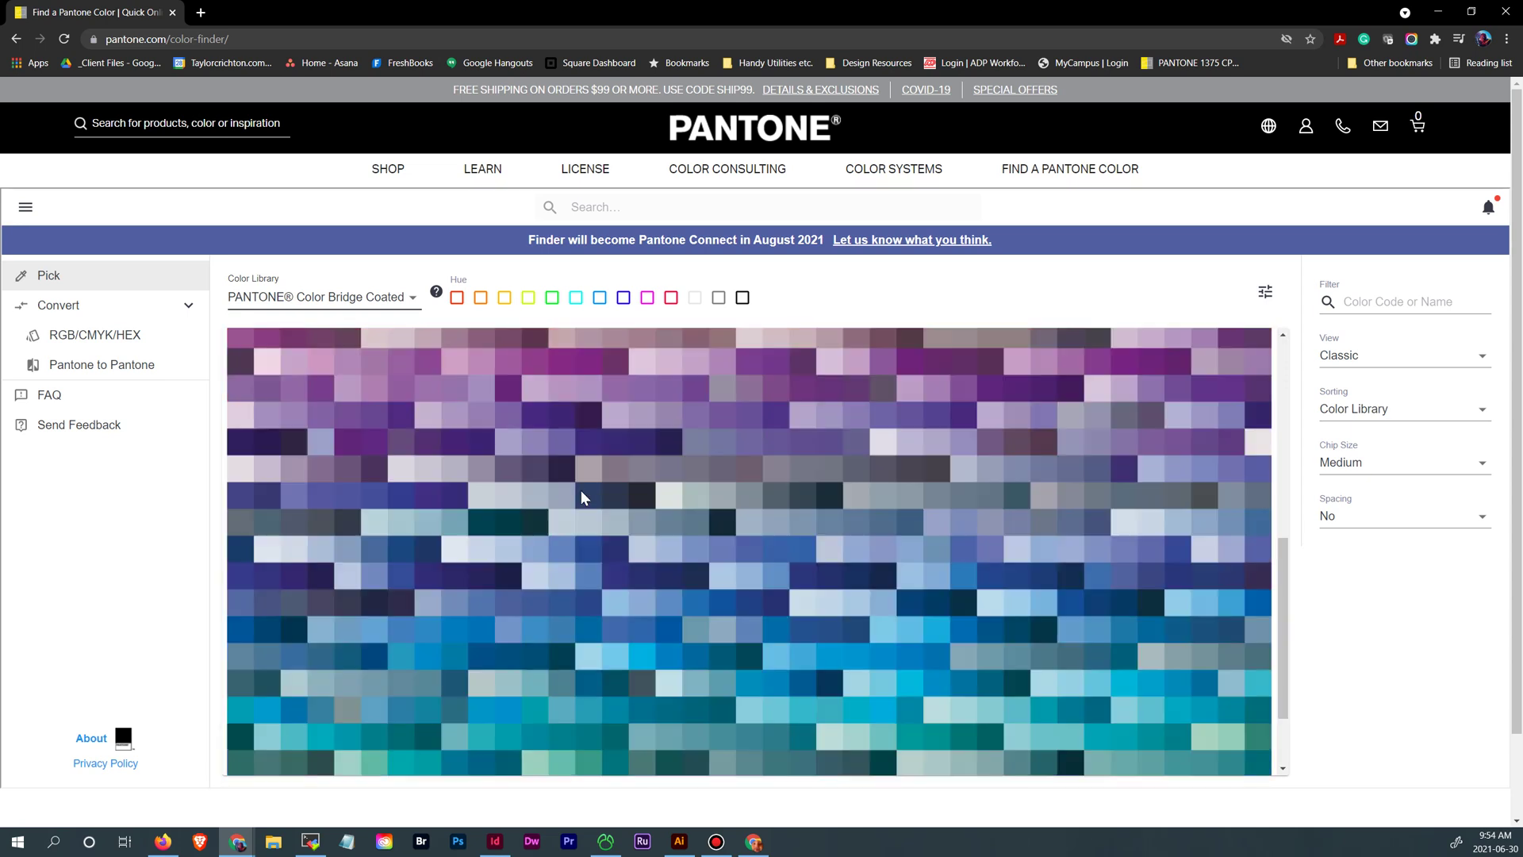
{"action": "scroll", "coordinate": [583, 492], "scroll_direction": "up", "scroll_amount": 7}
{"action": "scroll", "coordinate": [635, 465], "scroll_direction": "up", "scroll_amount": 3}
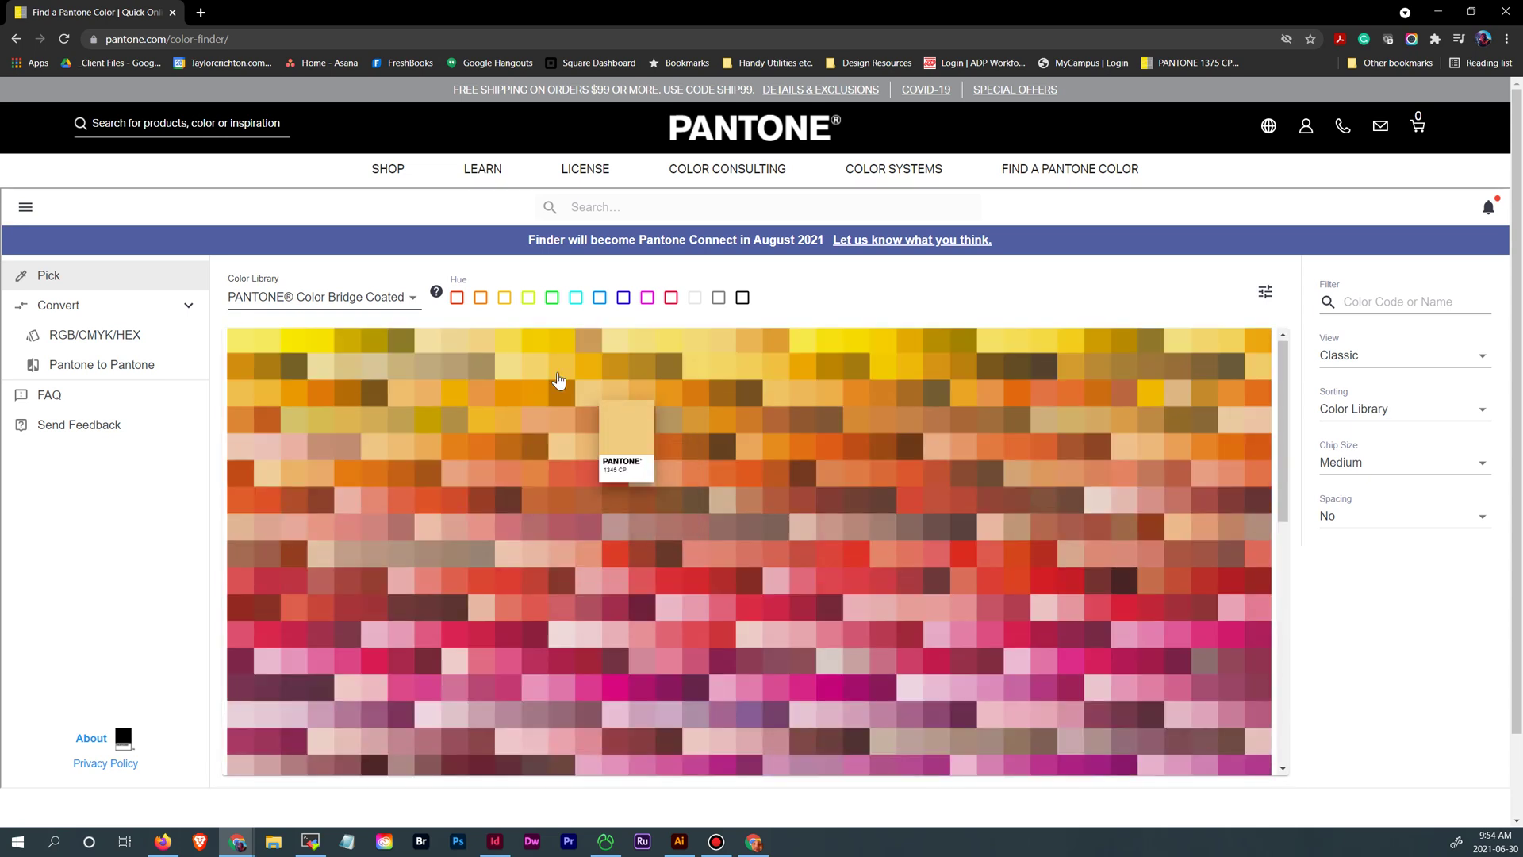
- Open the RGB/CMYK/HEX converter and set its color space to CMYK
{"action": "left_click", "coordinate": [165, 311]}
{"action": "left_click", "coordinate": [171, 310]}
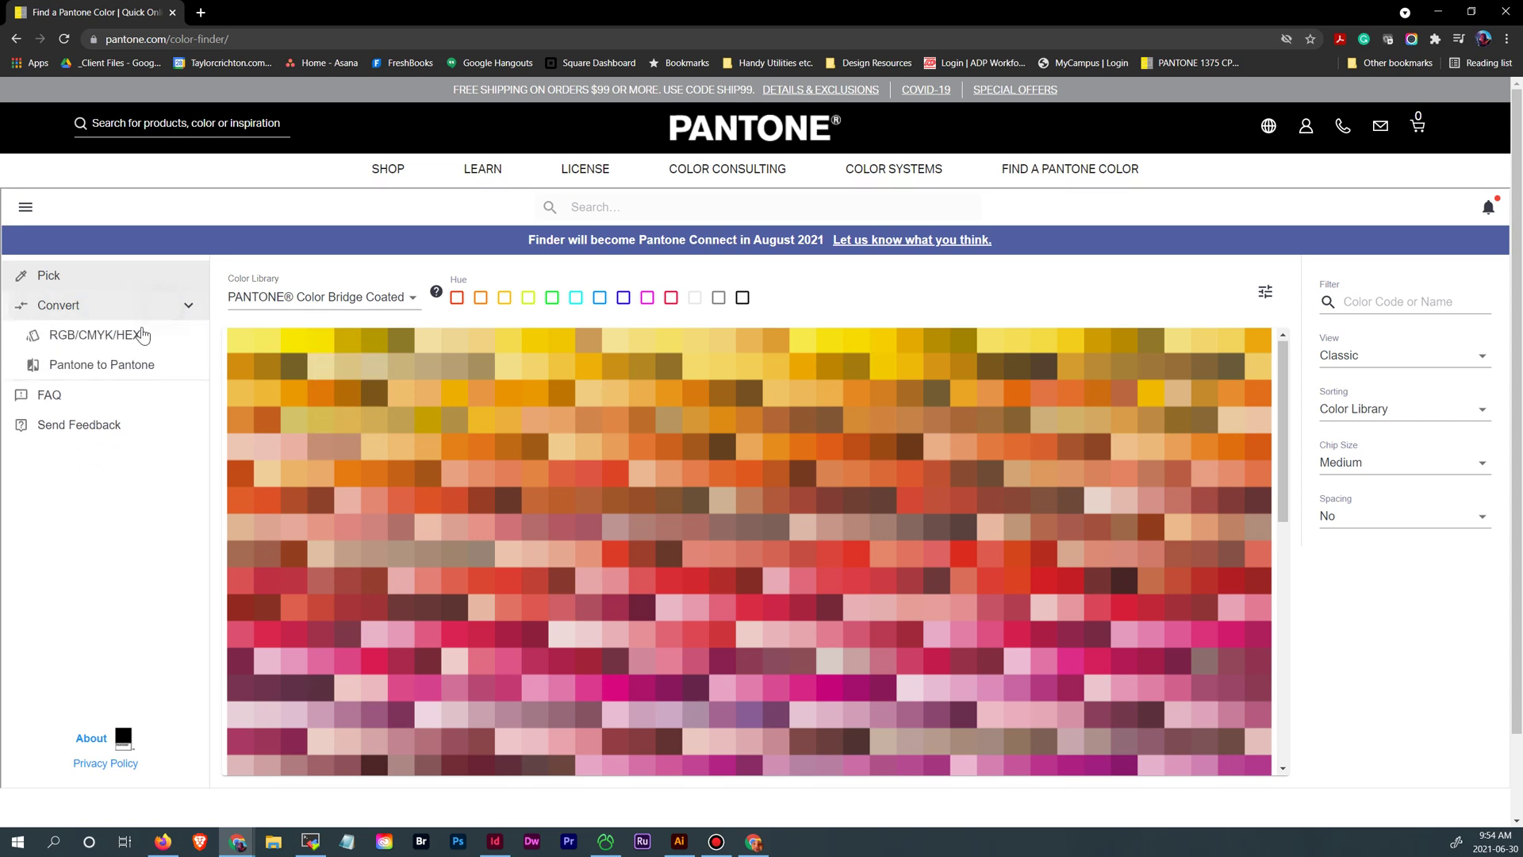
{"action": "left_click", "coordinate": [143, 335]}
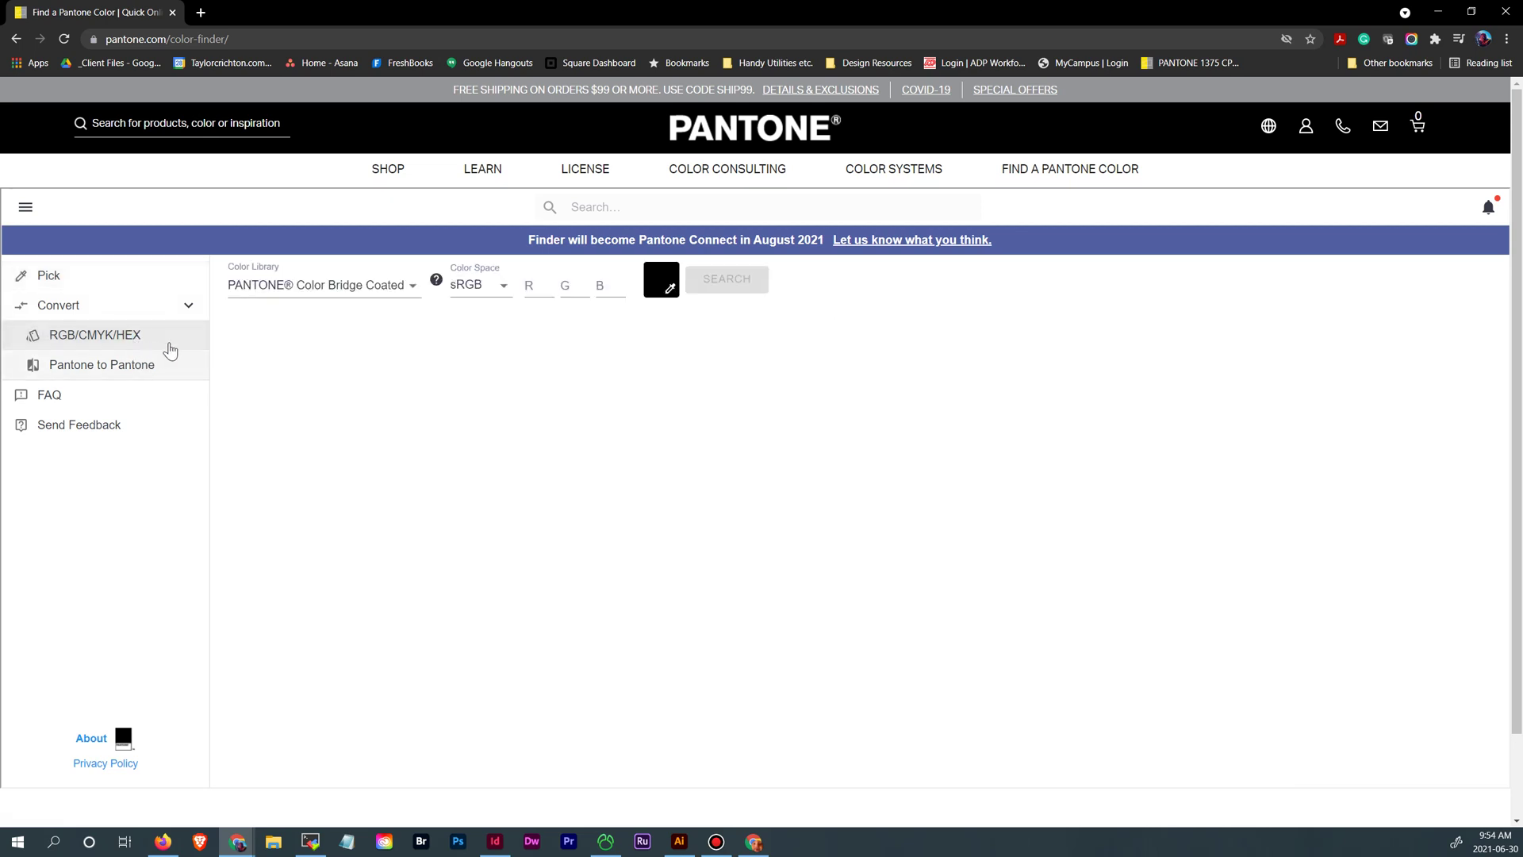
{"action": "left_click", "coordinate": [500, 293]}
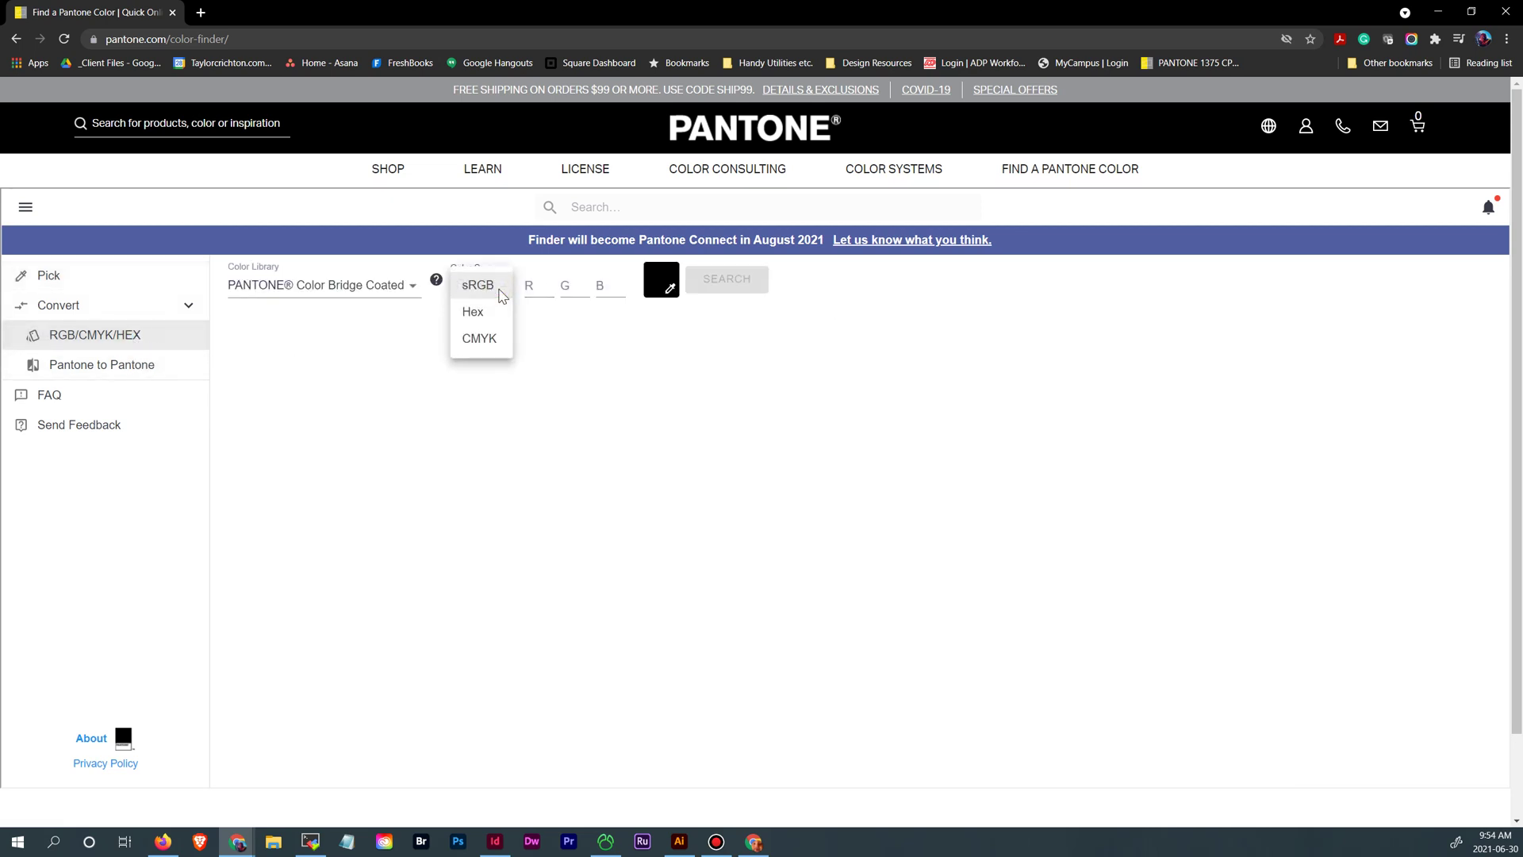
{"action": "left_click", "coordinate": [491, 340]}
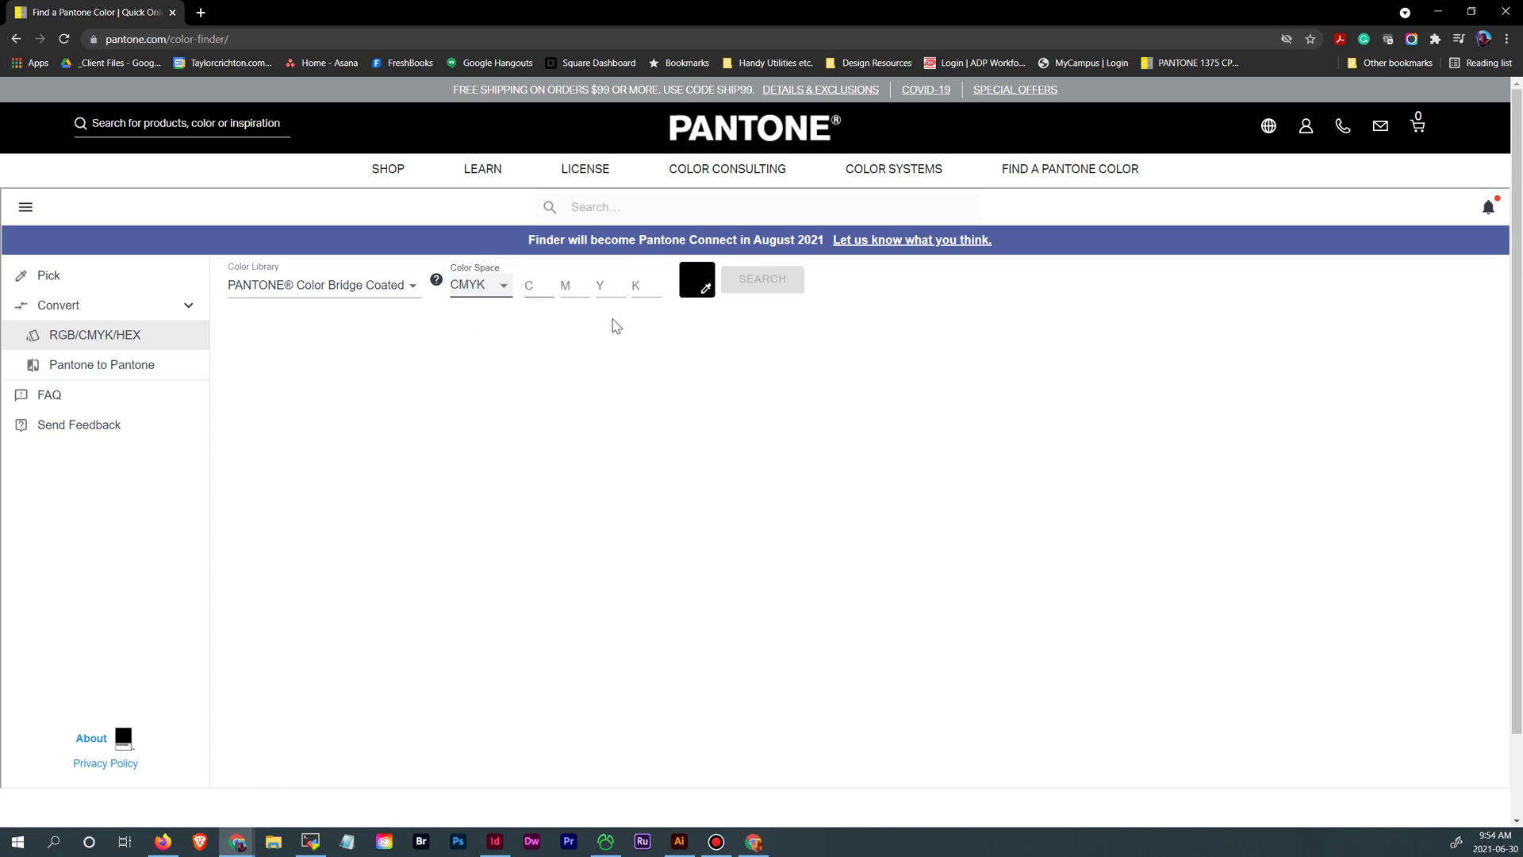
{"action": "left_click", "coordinate": [536, 289]}
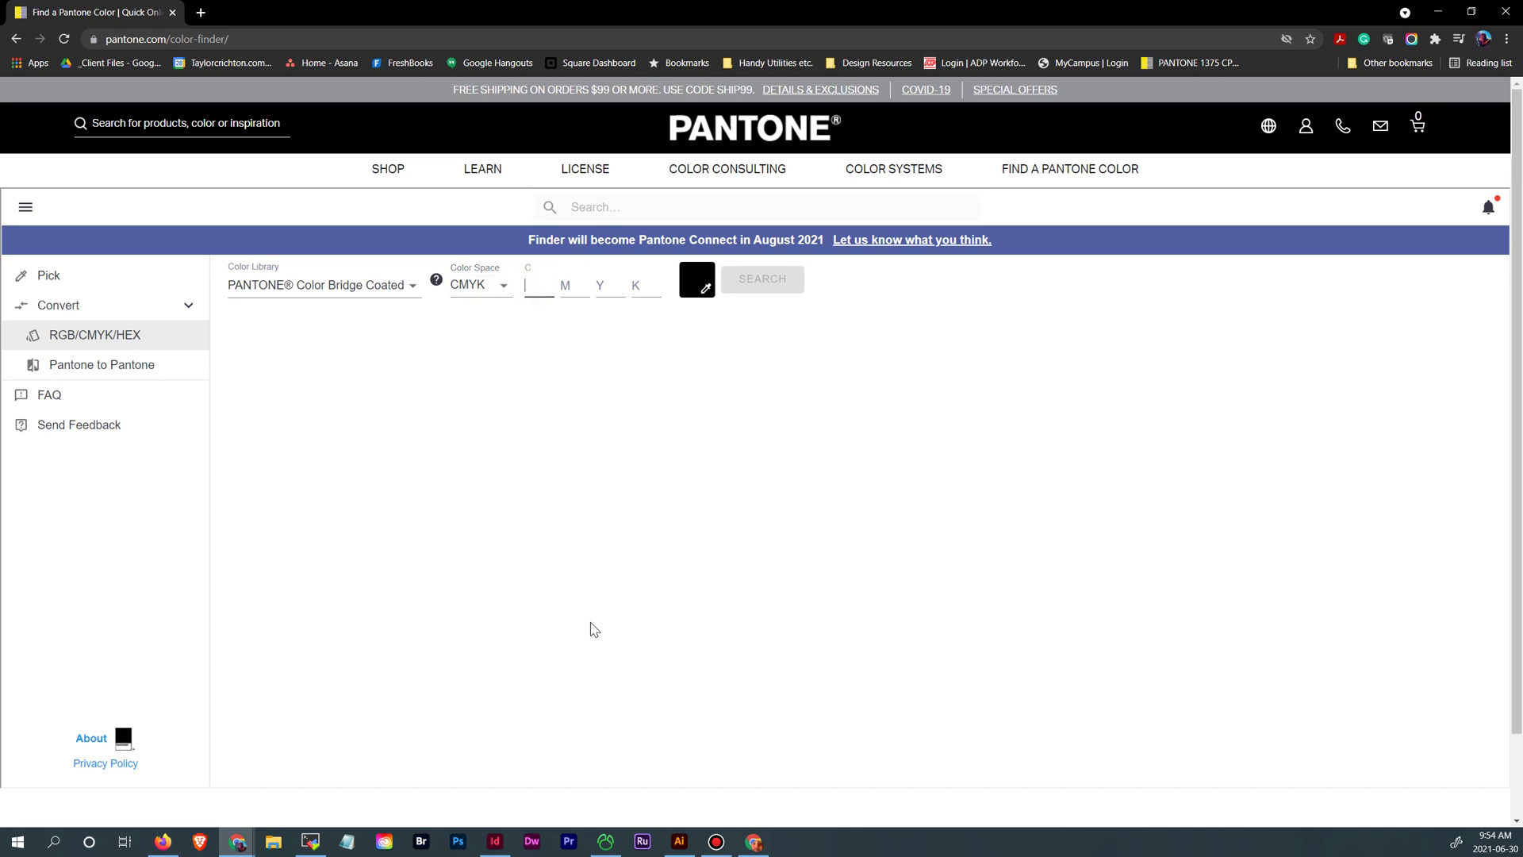
- Switch to Illustrator, select the cyan halftone square and open the options of the RGB Cyan swatch
{"action": "left_click", "coordinate": [682, 846]}
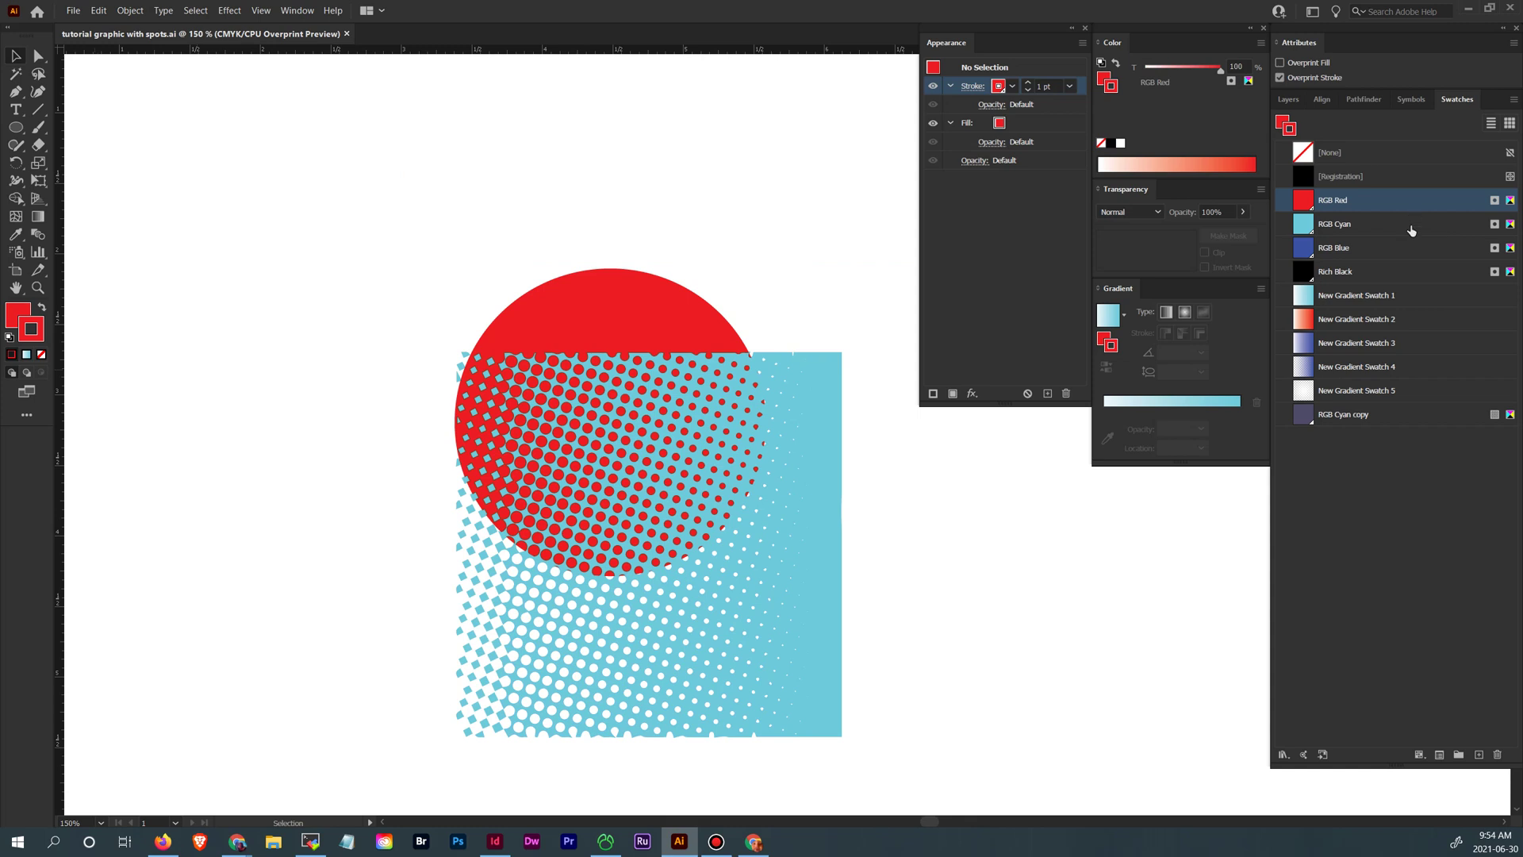
{"action": "left_click", "coordinate": [841, 461]}
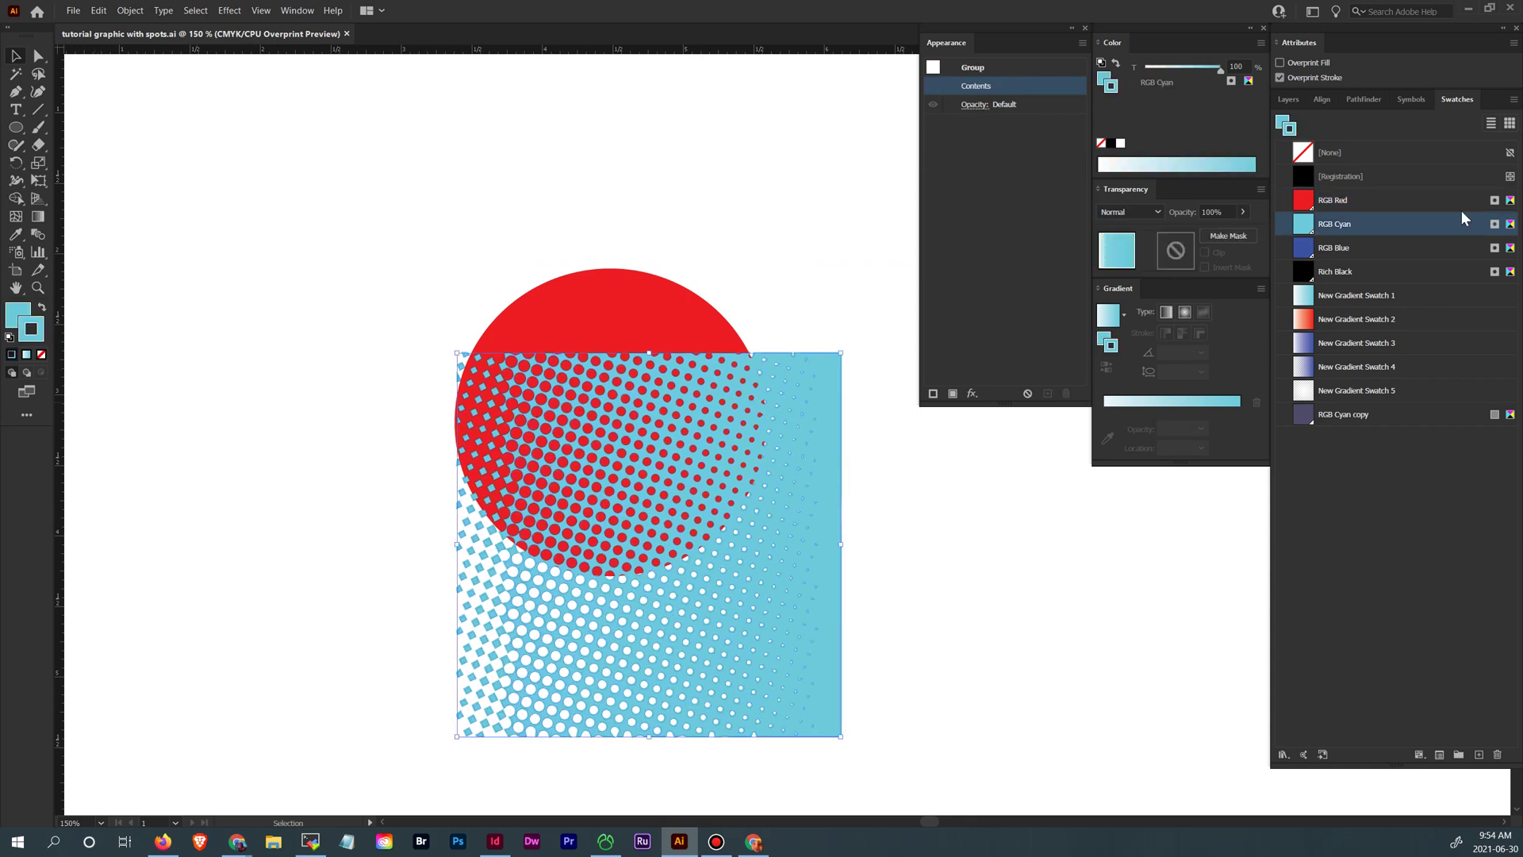
{"action": "left_click", "coordinate": [1400, 229]}
{"action": "double_click", "coordinate": [1400, 230]}
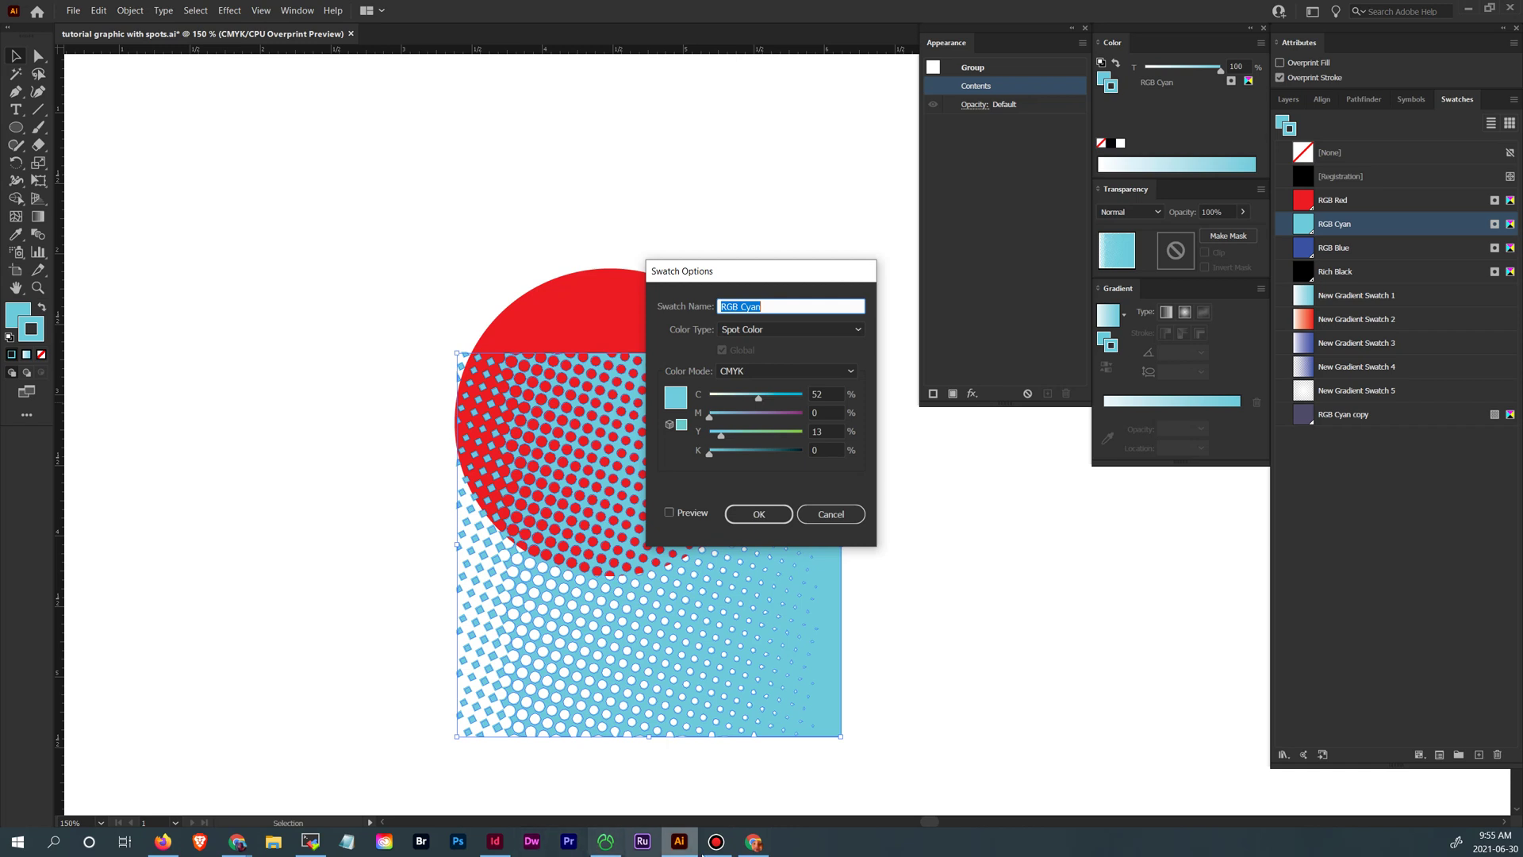
- Return to the Pantone Color Finder in Chrome and enter the swatch's CMYK values: C 52, M 0, Y 13, K 0
{"action": "mouse_move", "coordinate": [246, 852]}
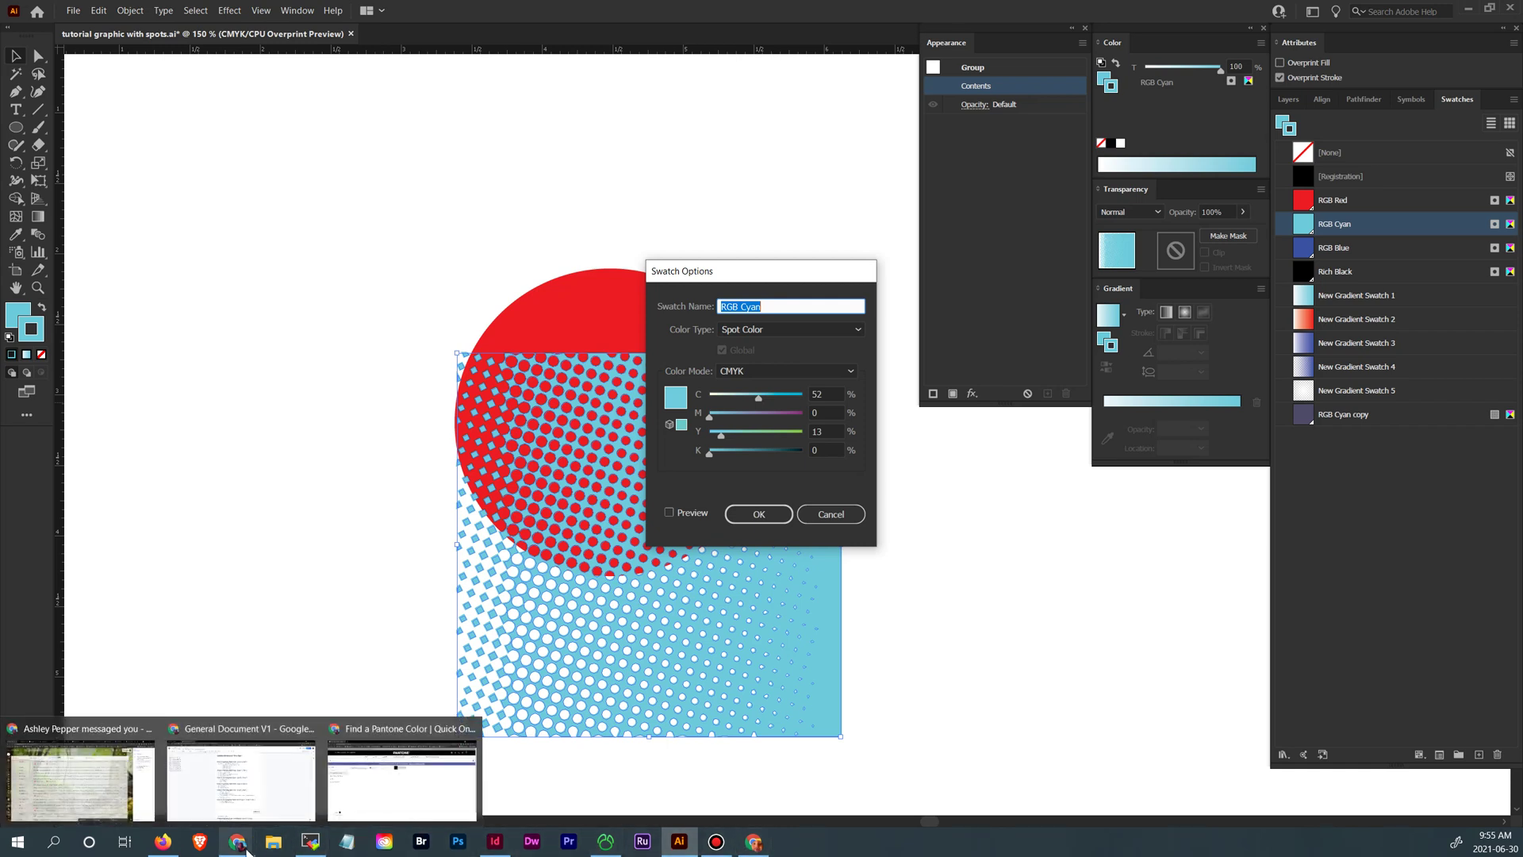
{"action": "left_click", "coordinate": [367, 787]}
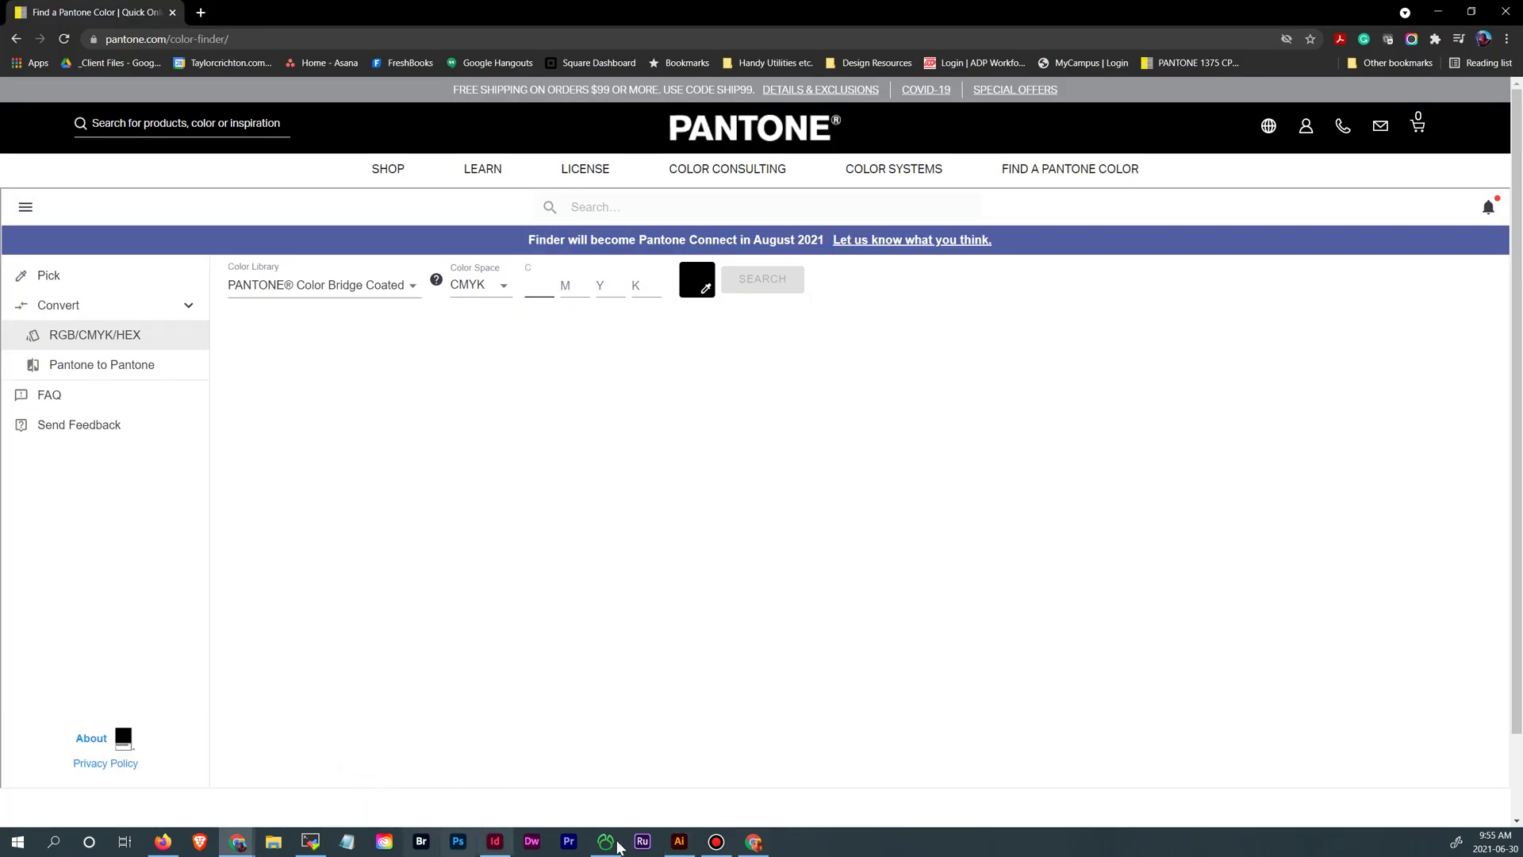
{"action": "left_click", "coordinate": [718, 785]}
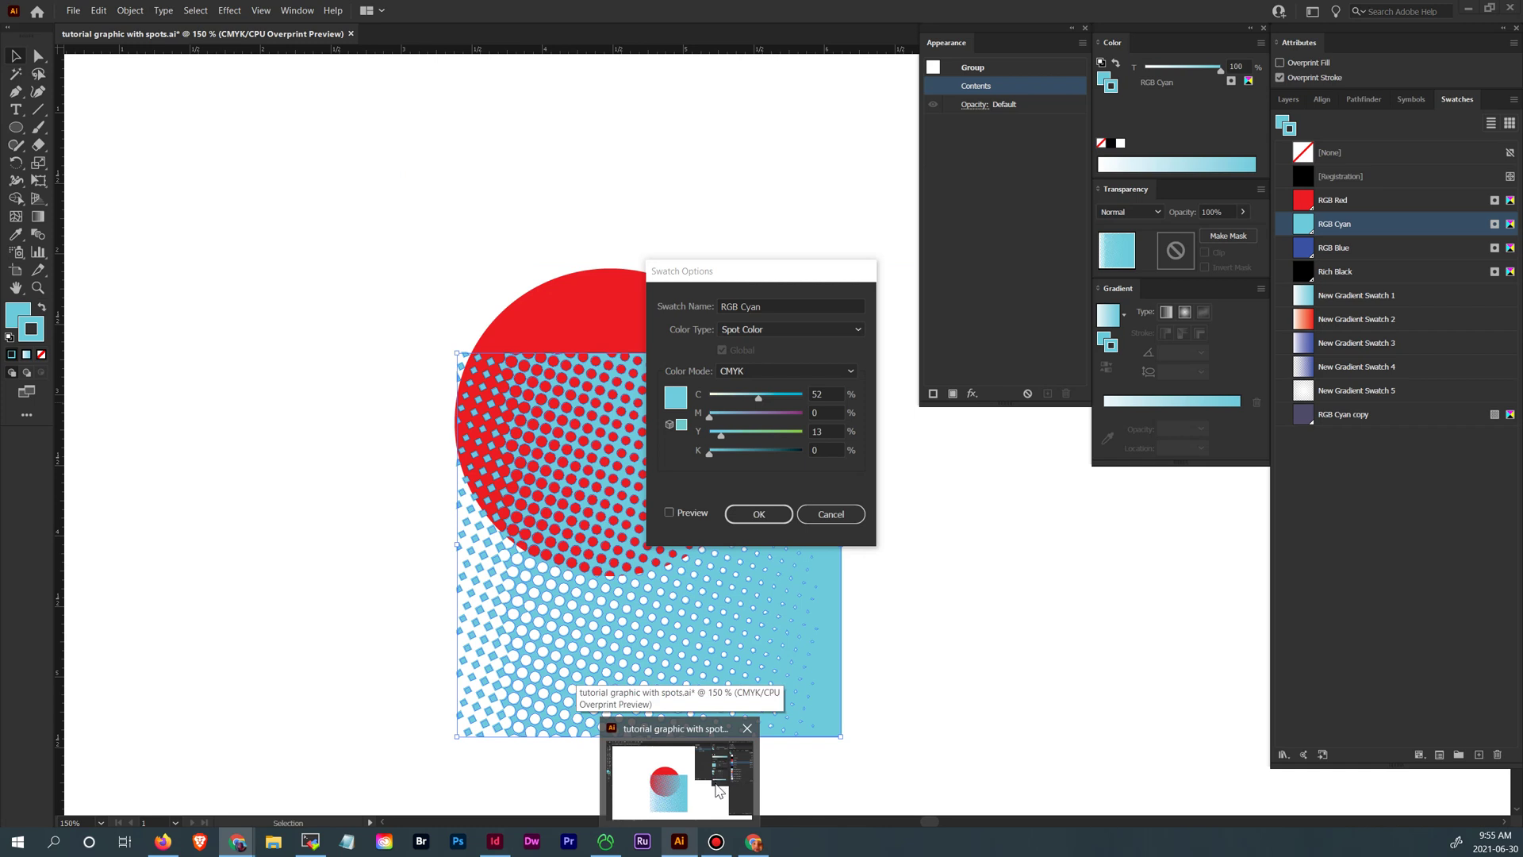
{"action": "key", "text": "alt+Tab"}
{"action": "left_click", "coordinate": [542, 284]}
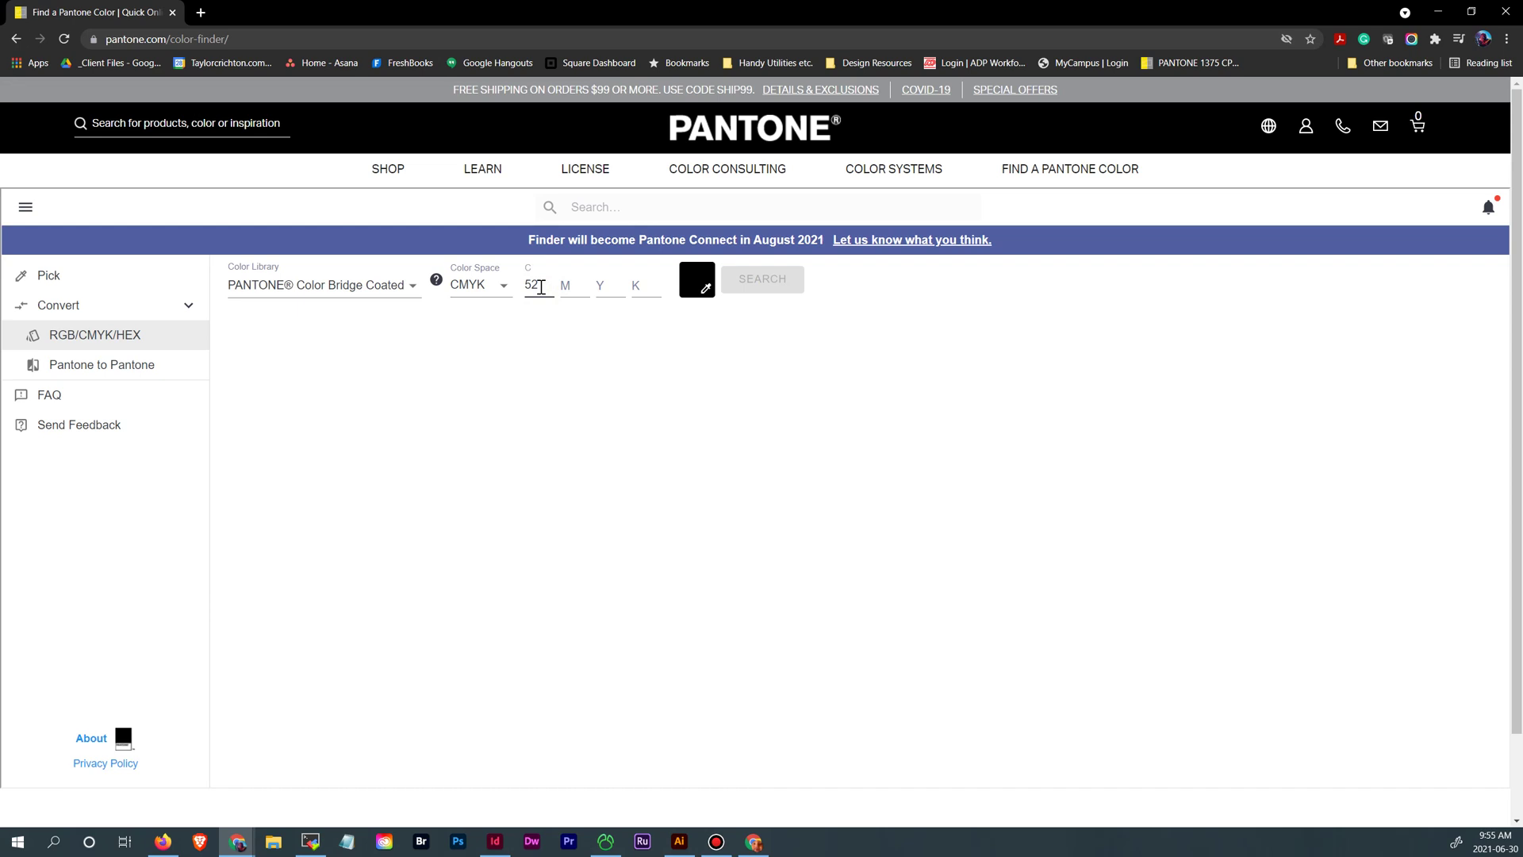
{"action": "type", "text": "13"}
{"action": "key", "text": "Tab"}
{"action": "type", "text": "0"}
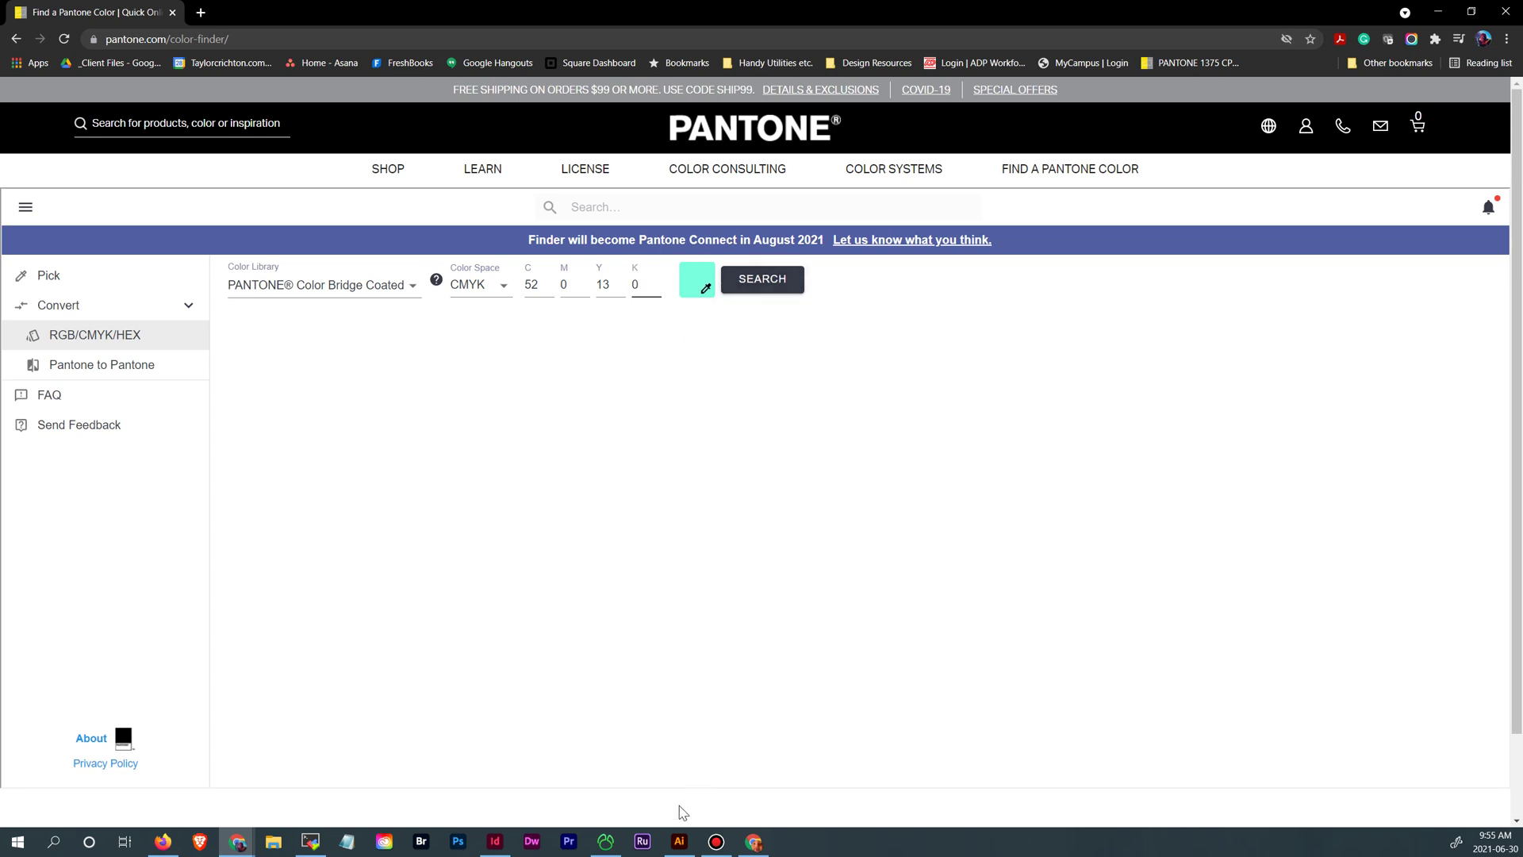
- Check the entered CMYK values against the swatch in Illustrator, then search the Pantone Color Finder for matching colors
{"action": "left_click", "coordinate": [679, 840]}
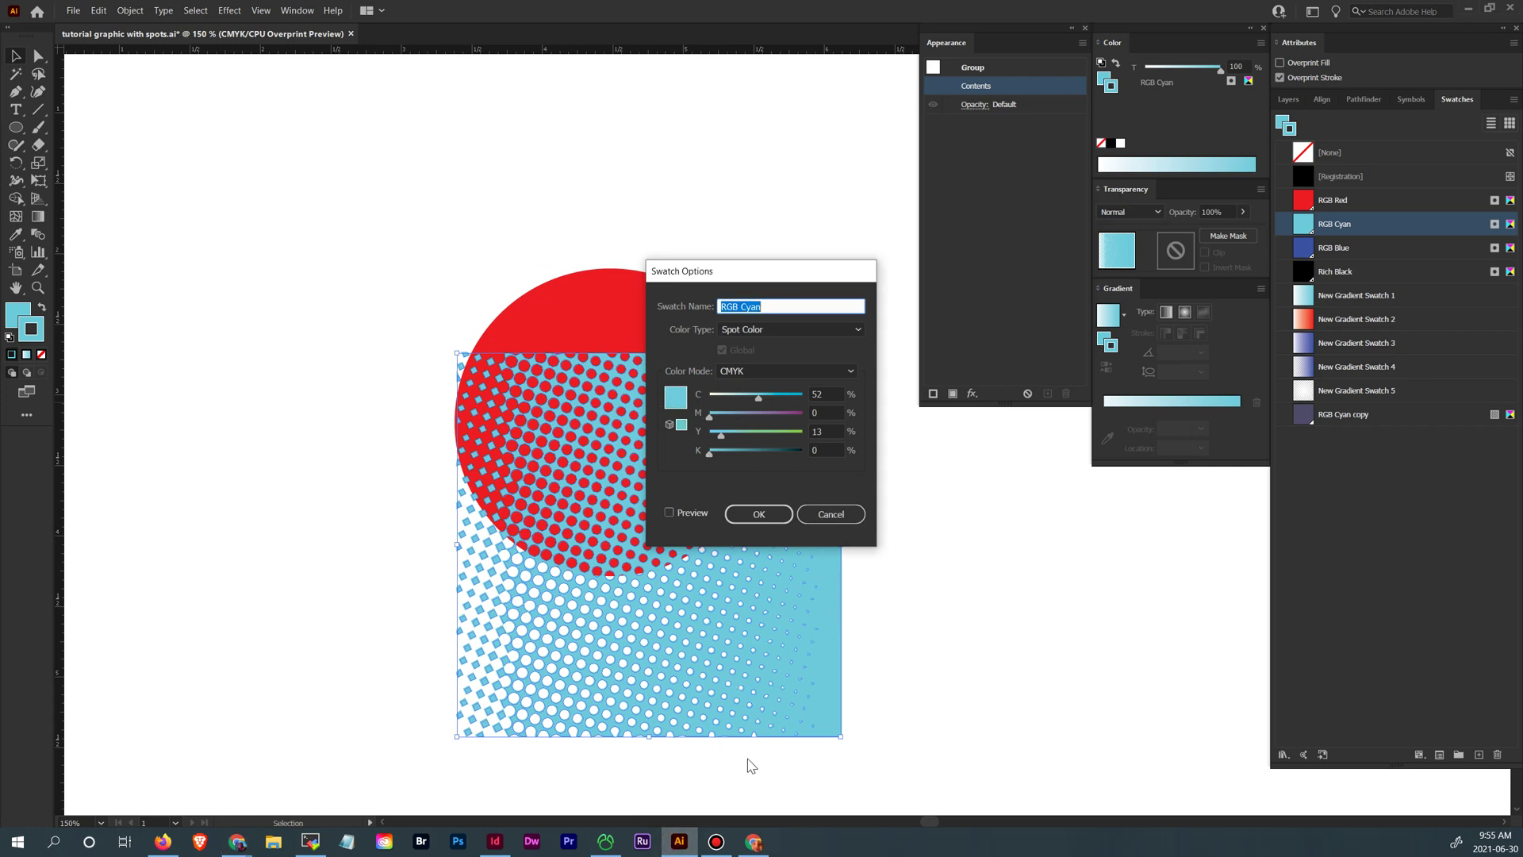
{"action": "mouse_move", "coordinate": [242, 847]}
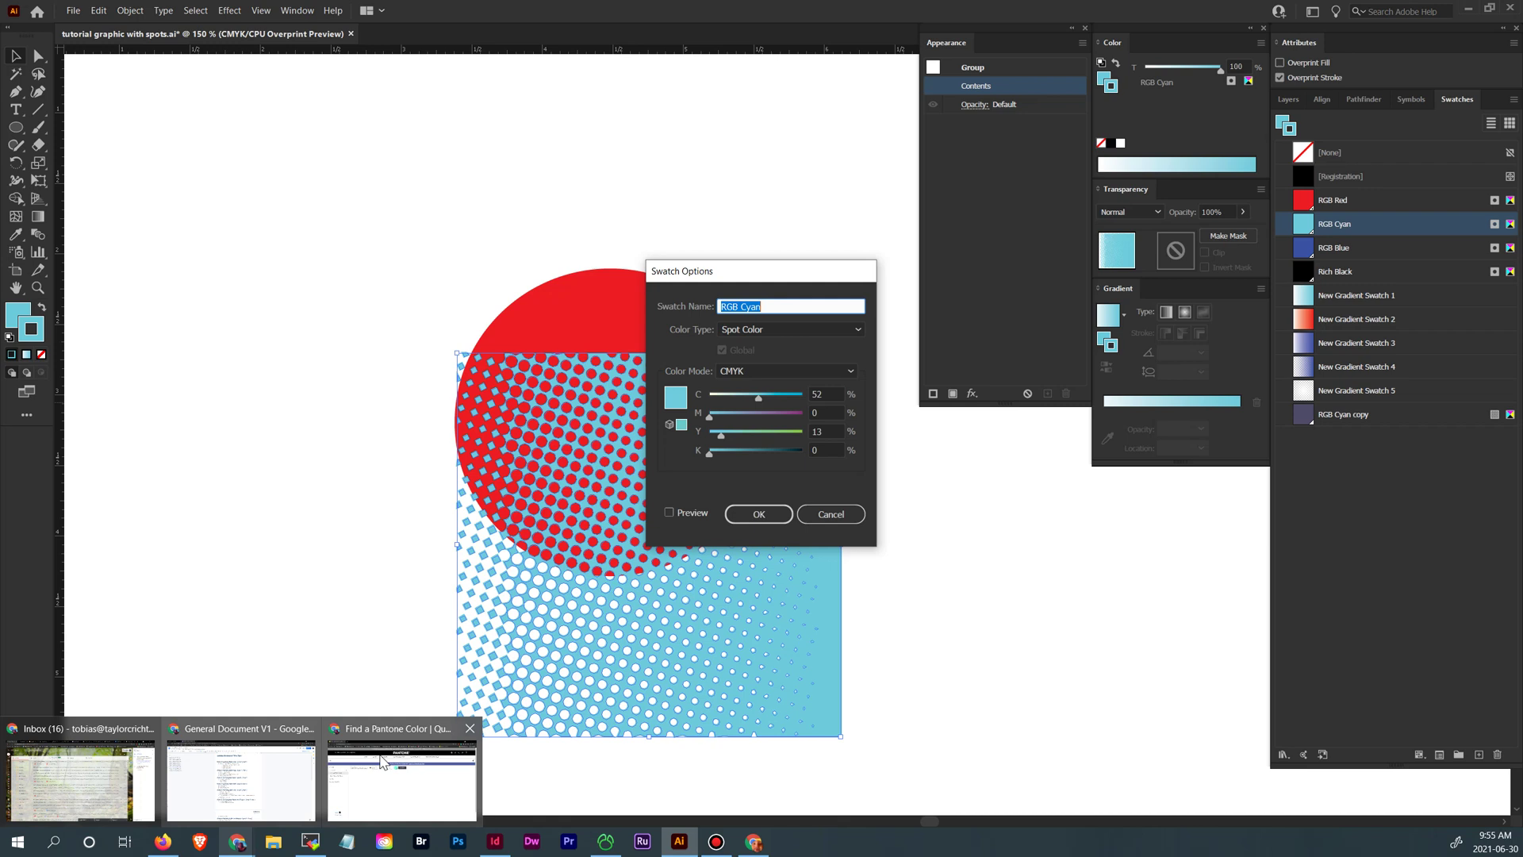
{"action": "left_click", "coordinate": [381, 724]}
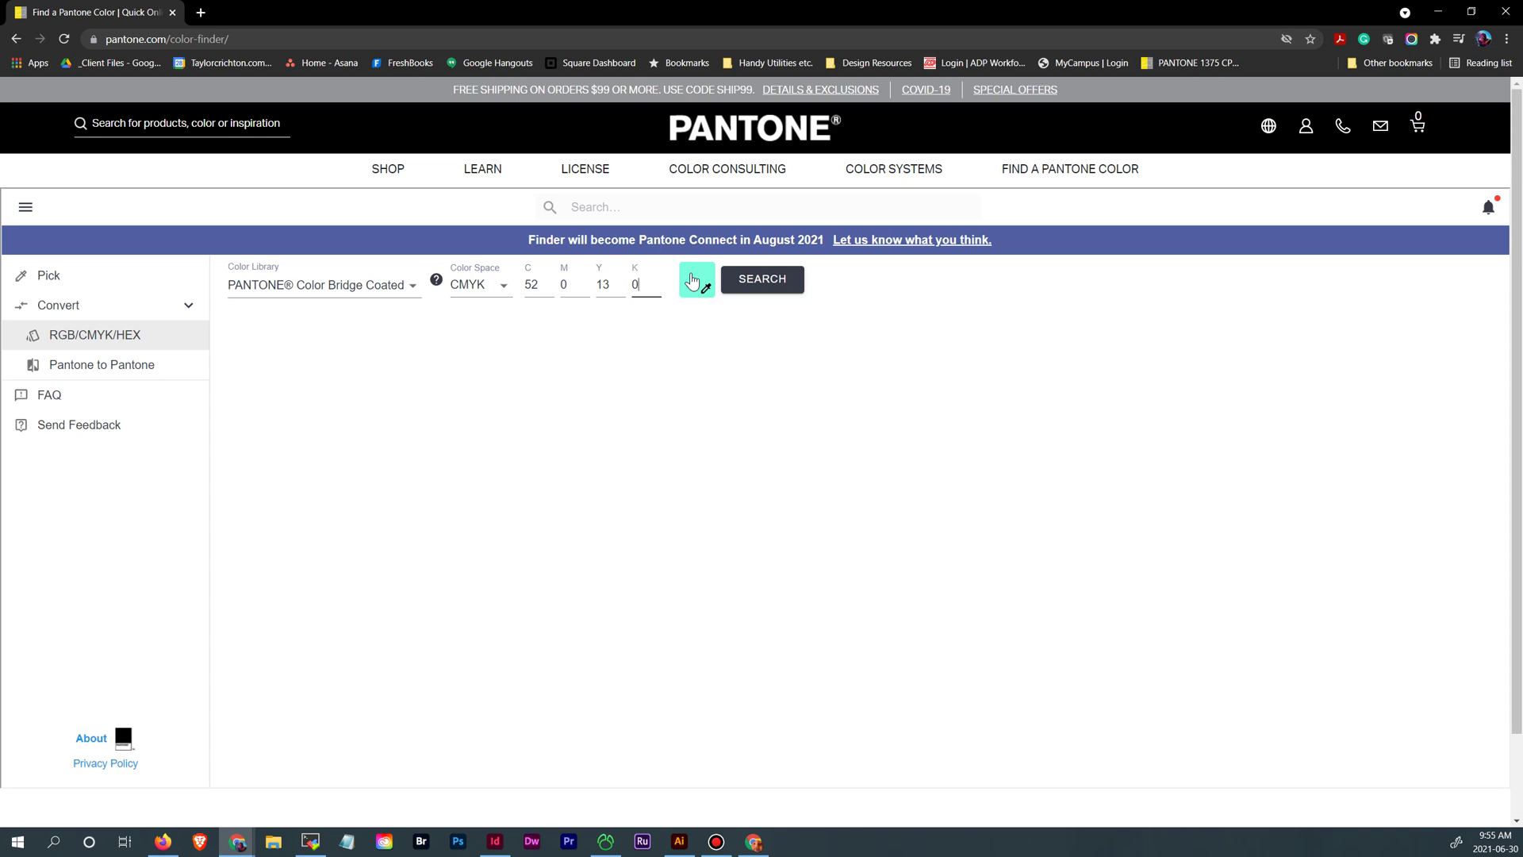
{"action": "left_click", "coordinate": [745, 284]}
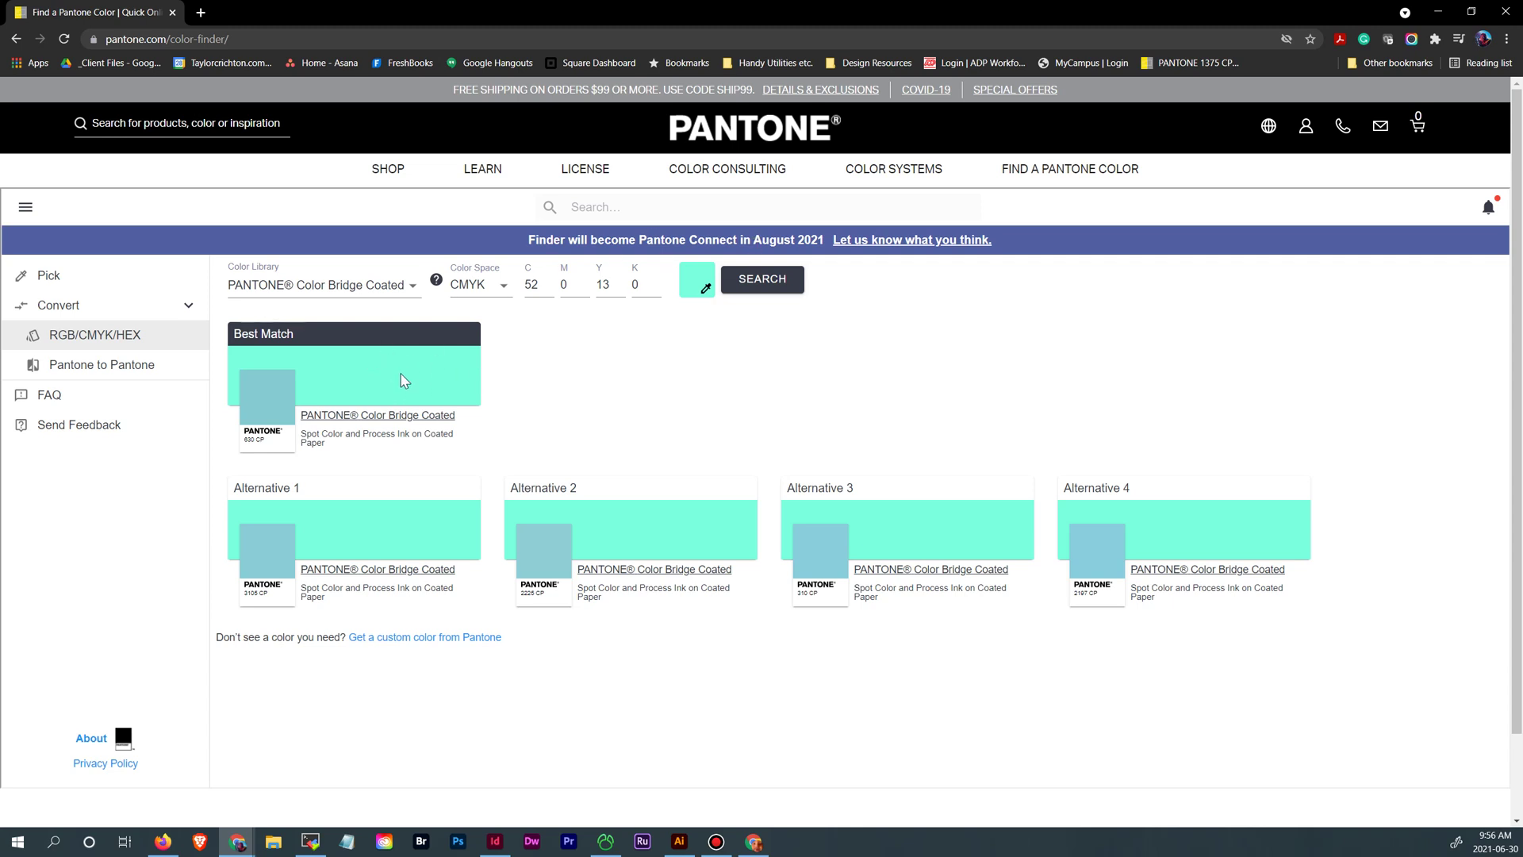
- Open the best match's color page, PANTONE 630 CP, and highlight its RGB values
{"action": "left_click", "coordinate": [275, 410]}
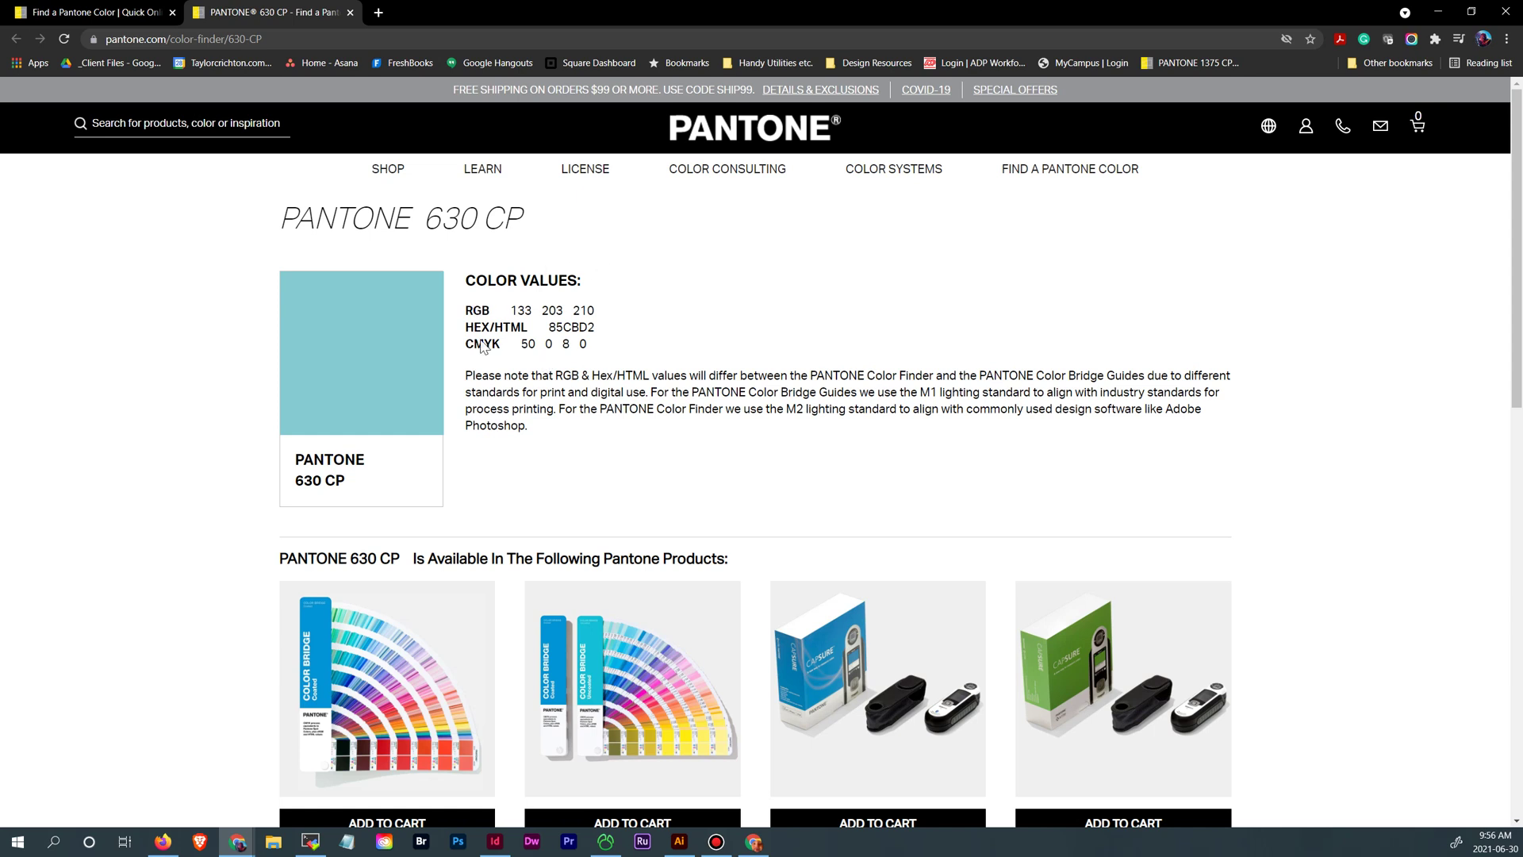
{"action": "mouse_move", "coordinate": [588, 341]}
{"action": "left_mouse_down"}
{"action": "mouse_move", "coordinate": [520, 349]}
{"action": "mouse_move", "coordinate": [543, 312]}
{"action": "mouse_move", "coordinate": [612, 332]}
{"action": "mouse_move", "coordinate": [600, 318]}
{"action": "left_mouse_up"}
{"action": "left_click", "coordinate": [521, 310]}
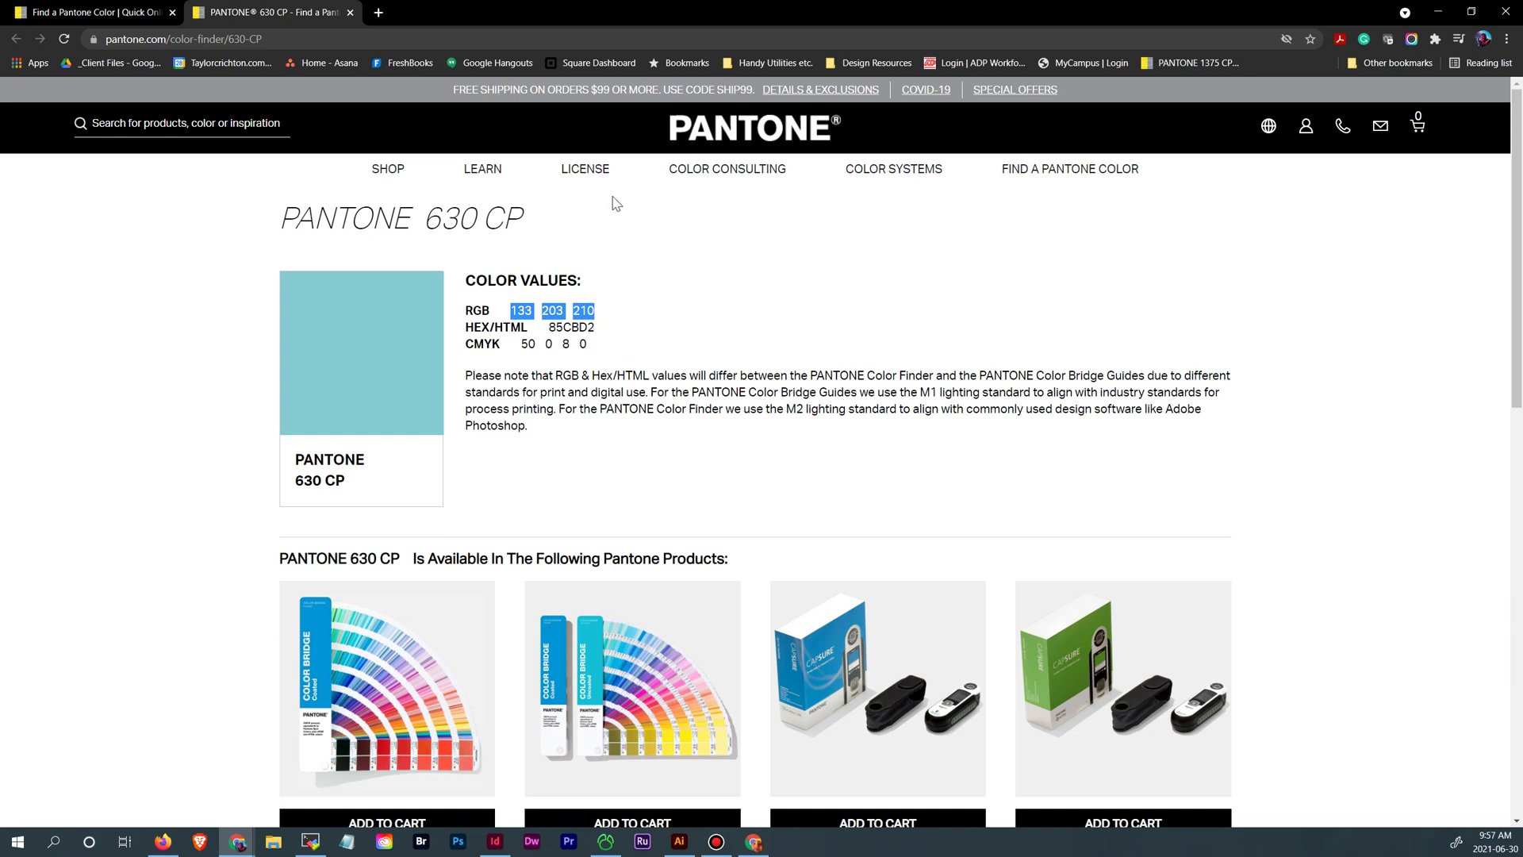
- Copy the color name PANTONE 630 CP from the page heading
{"action": "left_click_drag", "start_coordinate": [528, 226], "coordinate": [284, 227]}
{"action": "right_click", "coordinate": [314, 223]}
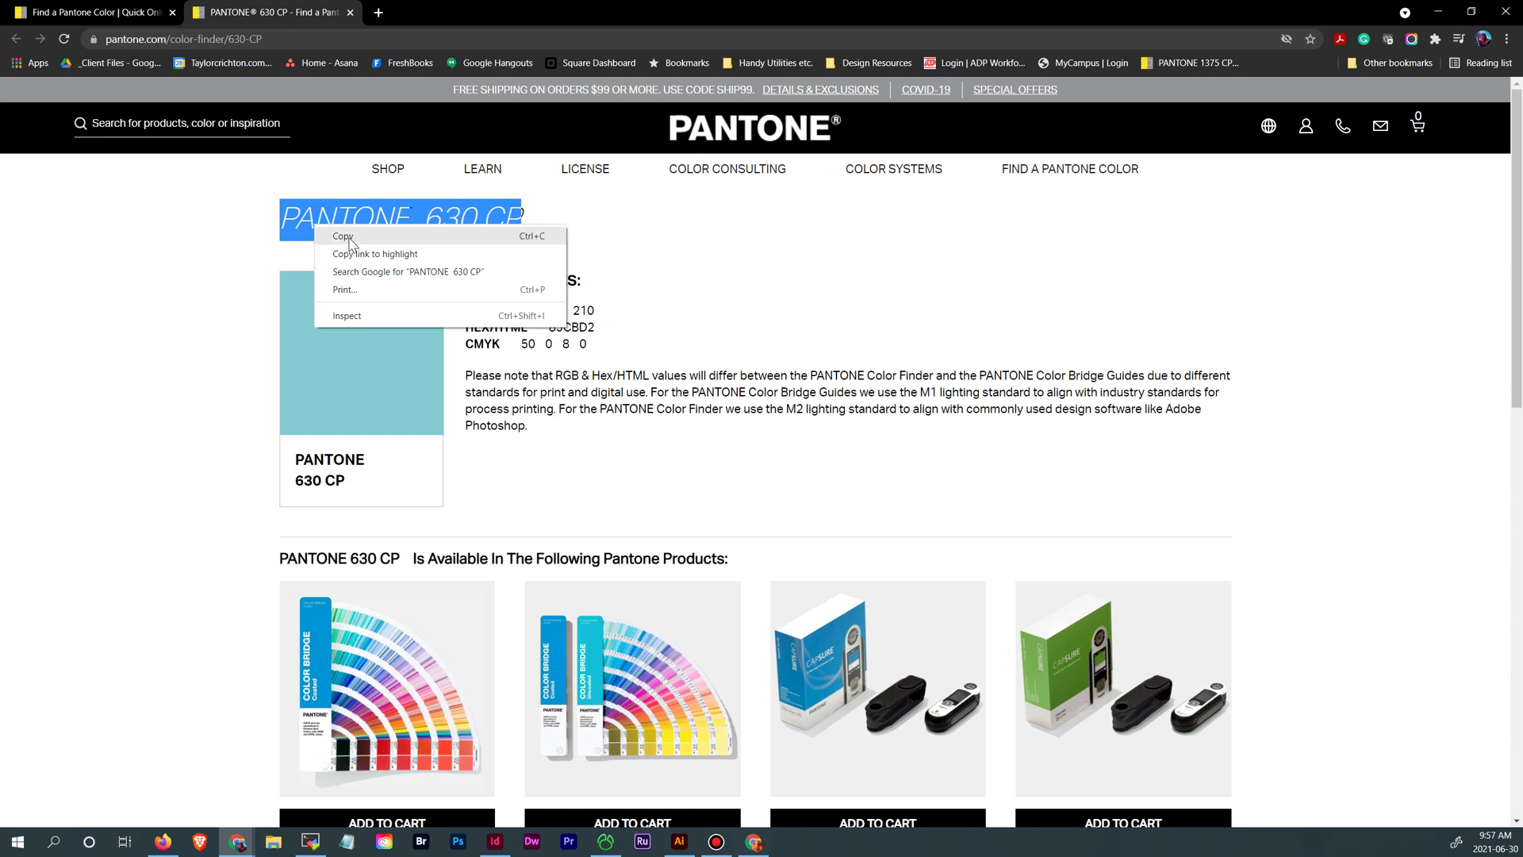
{"action": "left_click", "coordinate": [345, 235]}
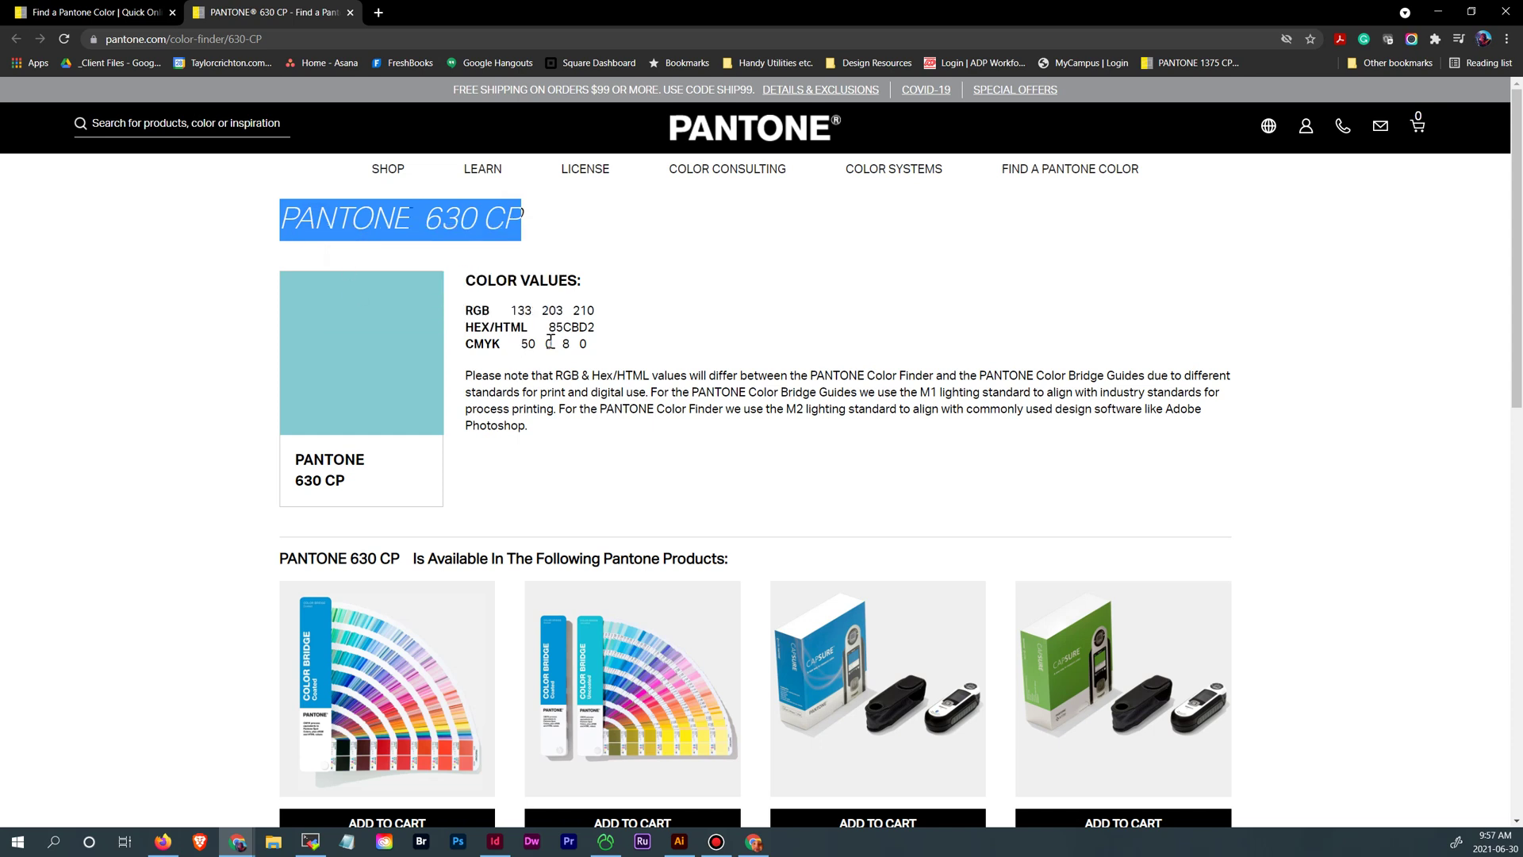
- In Illustrator, set the RGB Cyan swatch to C 50, M 0, Y 8, K 0 and rename it with the copied name PANTONE 630 CP
{"action": "left_click", "coordinate": [678, 841]}
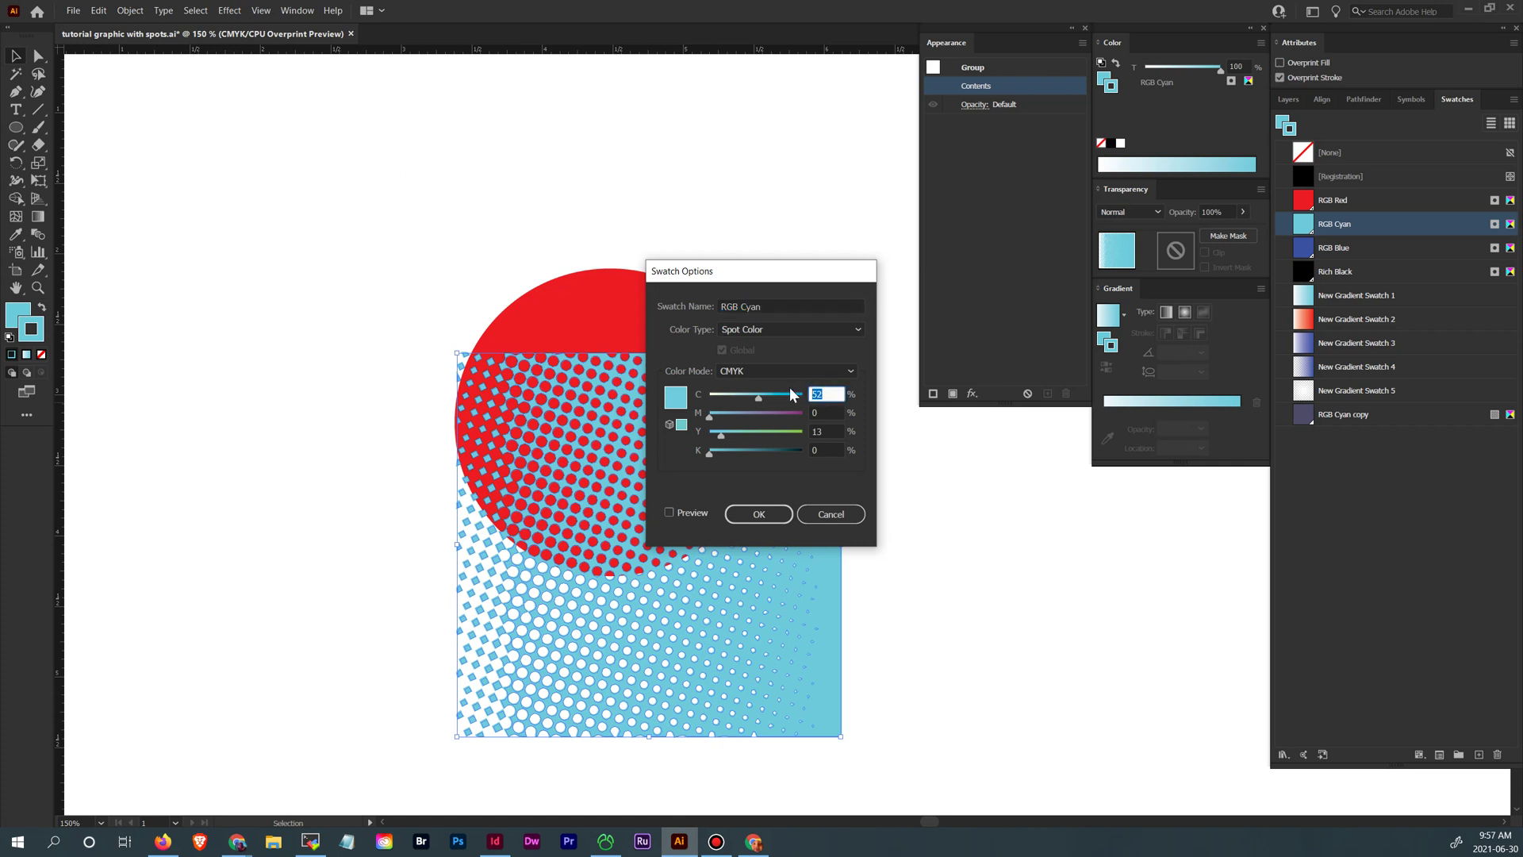
{"action": "key", "text": "Tab"}
{"action": "key", "text": "Tab"}
{"action": "type", "text": "8"}
{"action": "key", "text": "Tab"}
{"action": "key", "text": "Tab"}
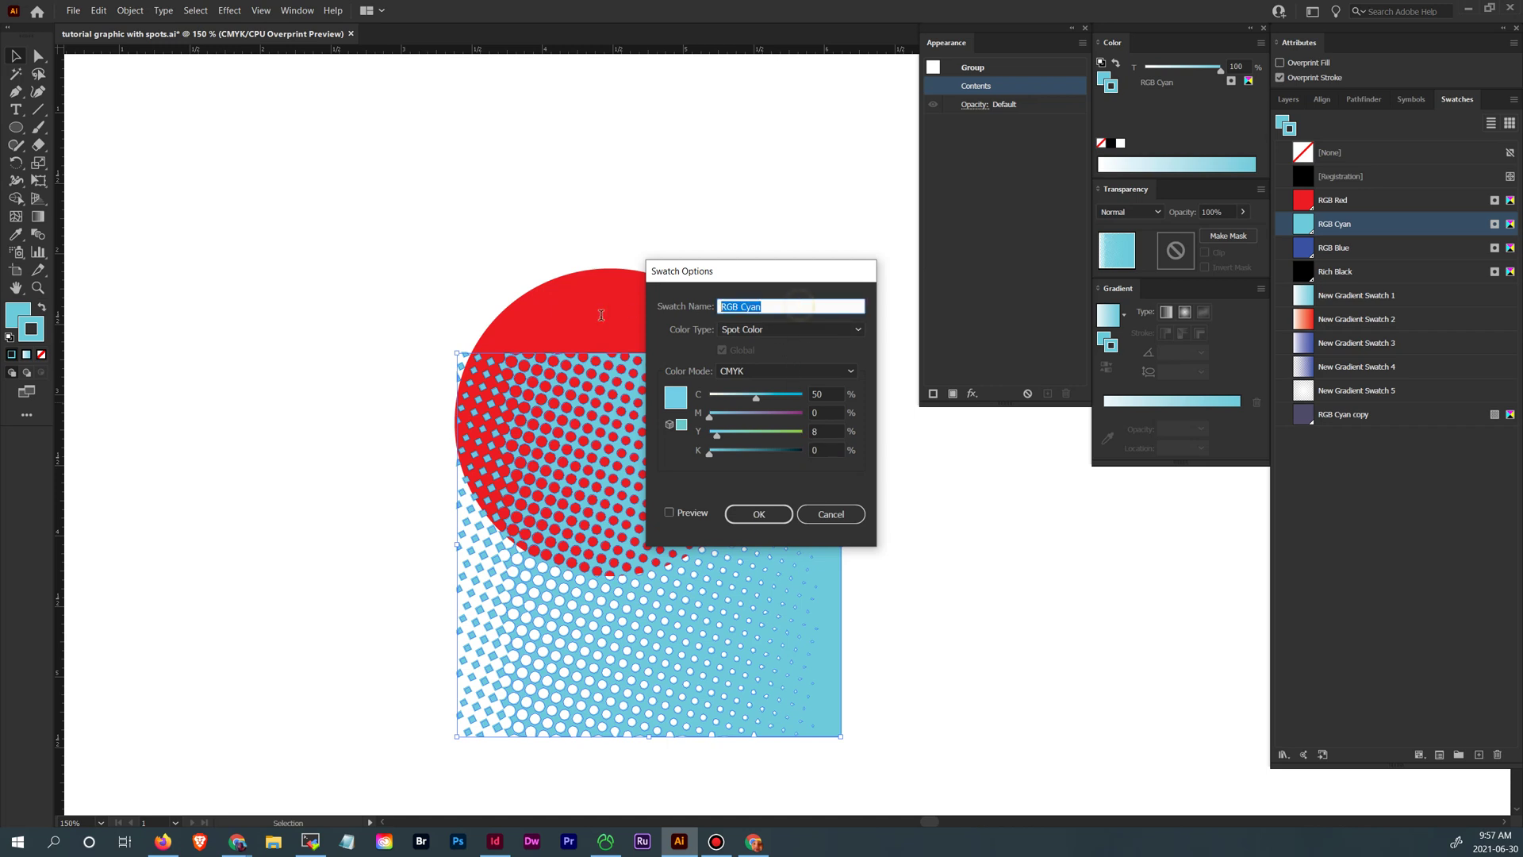
{"action": "key", "text": "ctrl+v"}
{"action": "left_click", "coordinate": [783, 513]}
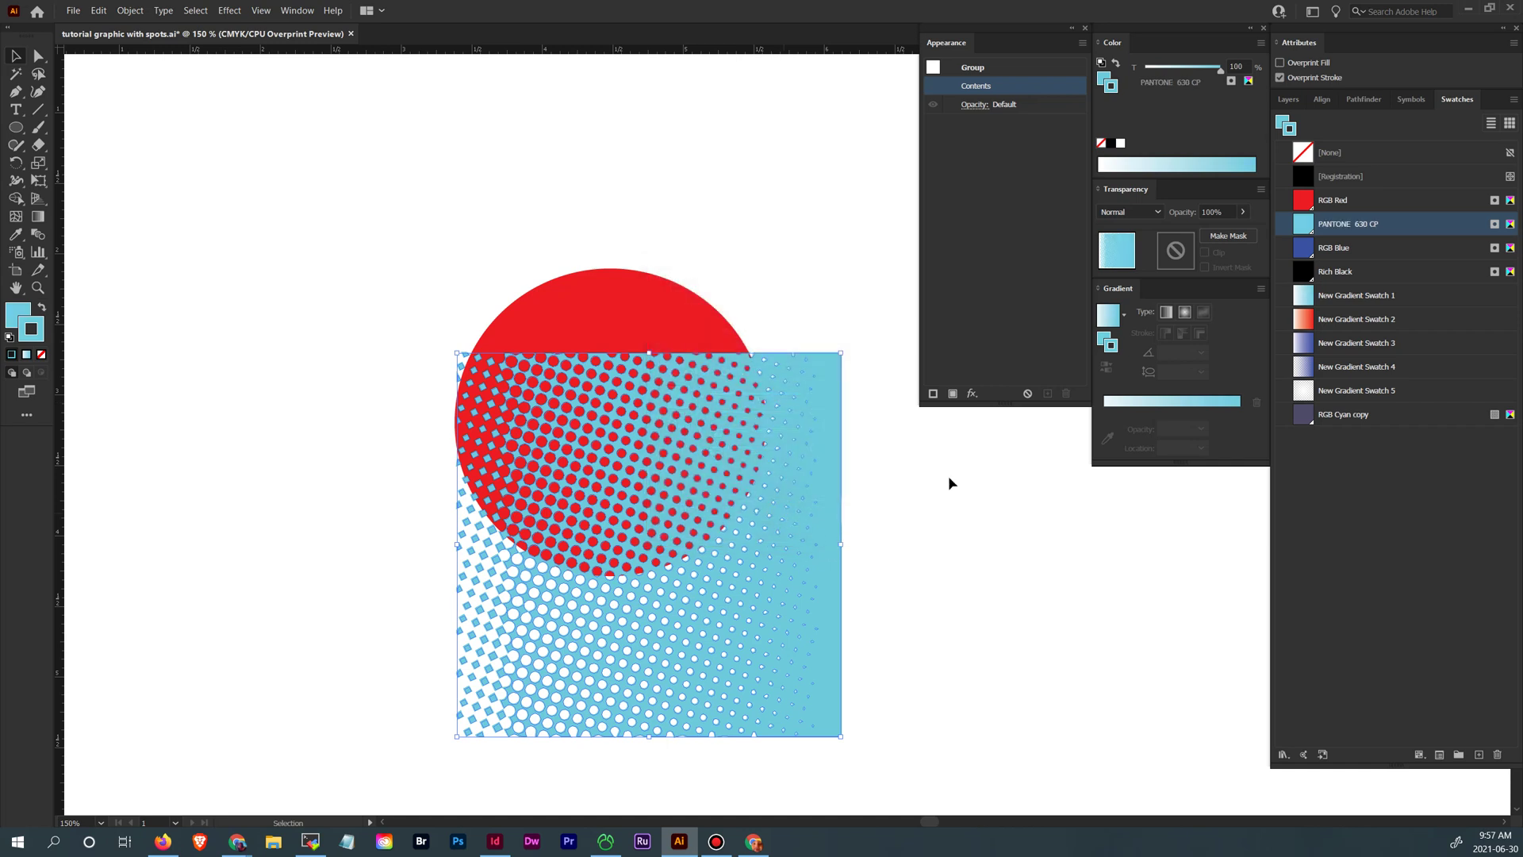
- Reselect the cyan halftone group, open the PANTONE+ Color Bridge Coated color book, and lengthen its panel beside the artwork
{"action": "left_click", "coordinate": [1108, 577]}
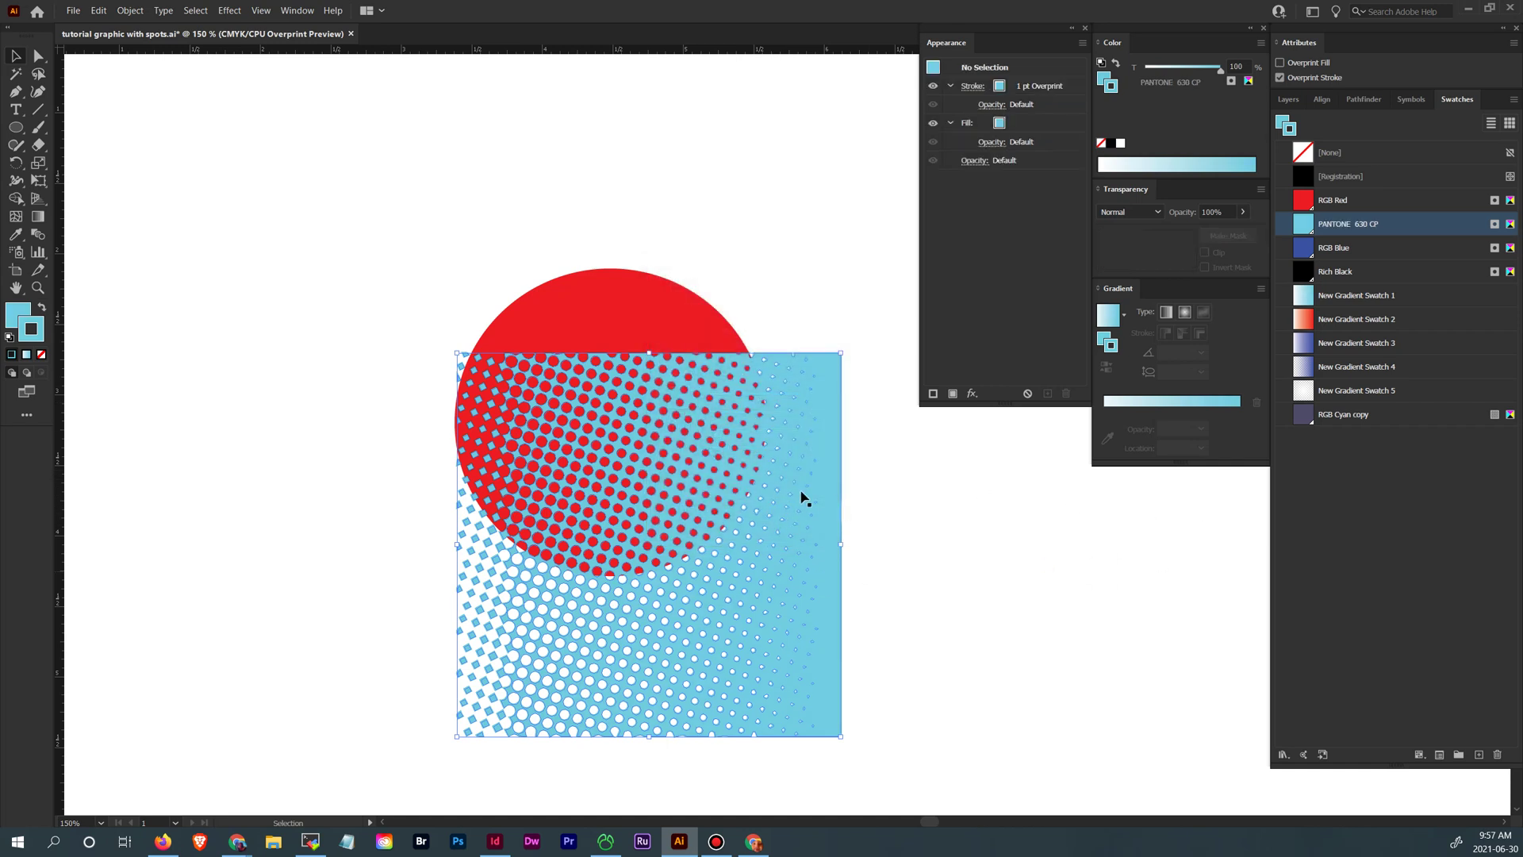
{"action": "left_click", "coordinate": [822, 496]}
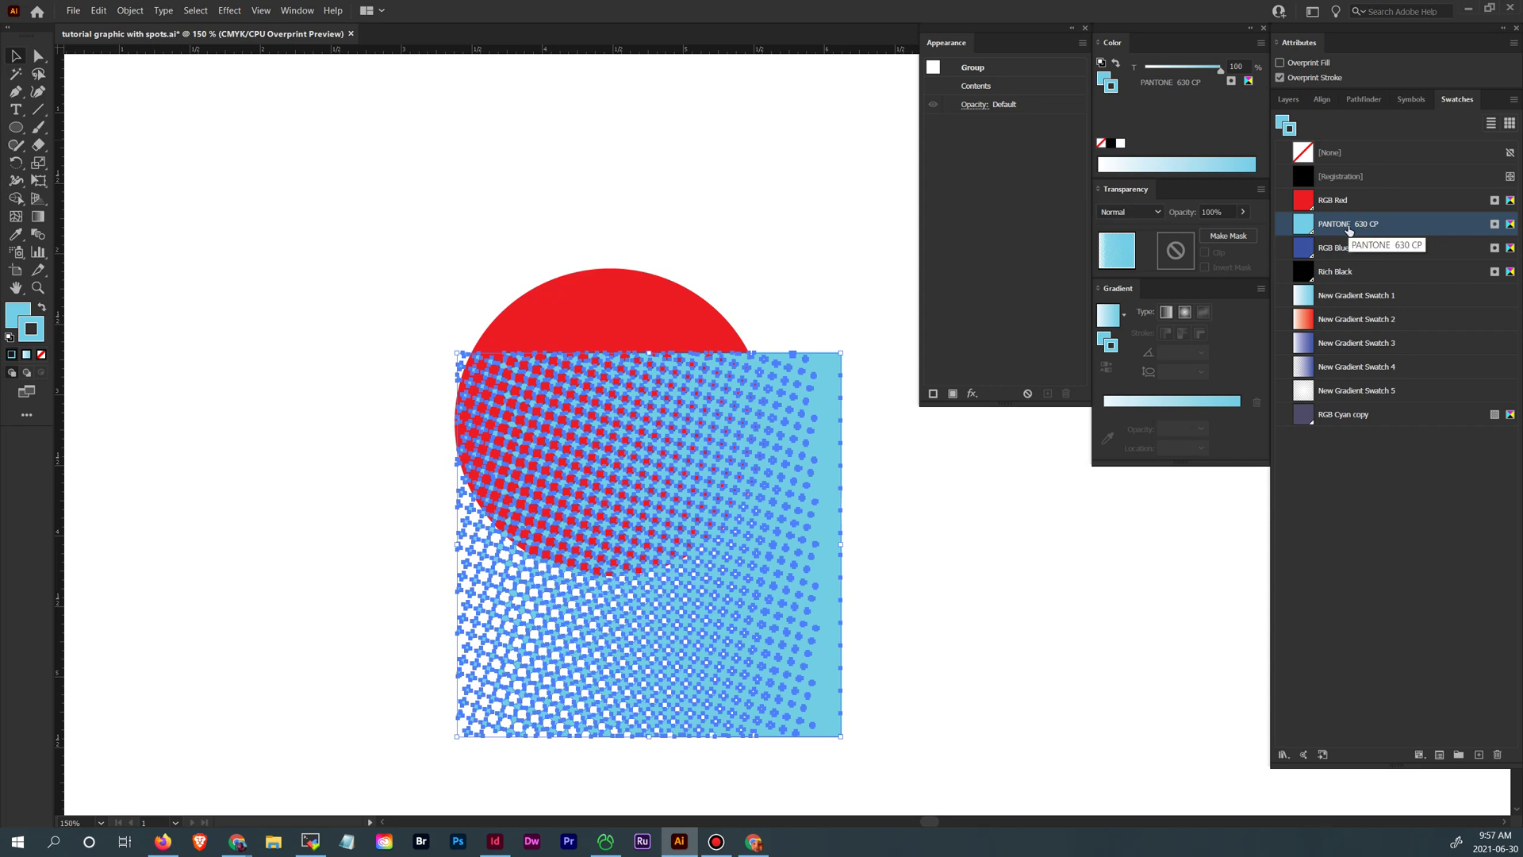
{"action": "left_click", "coordinate": [1394, 553]}
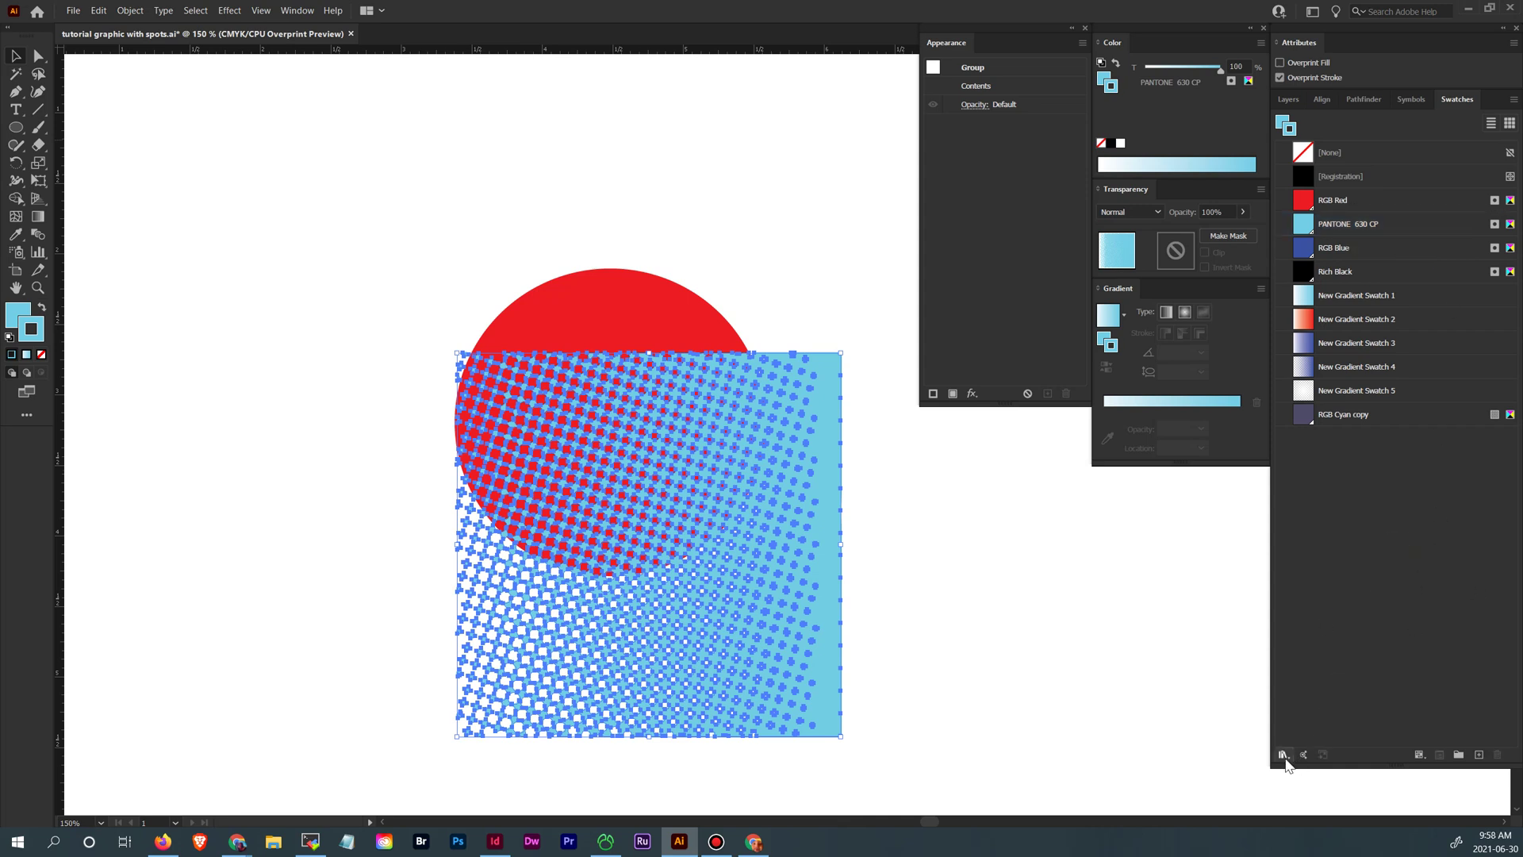
{"action": "left_click", "coordinate": [1282, 756]}
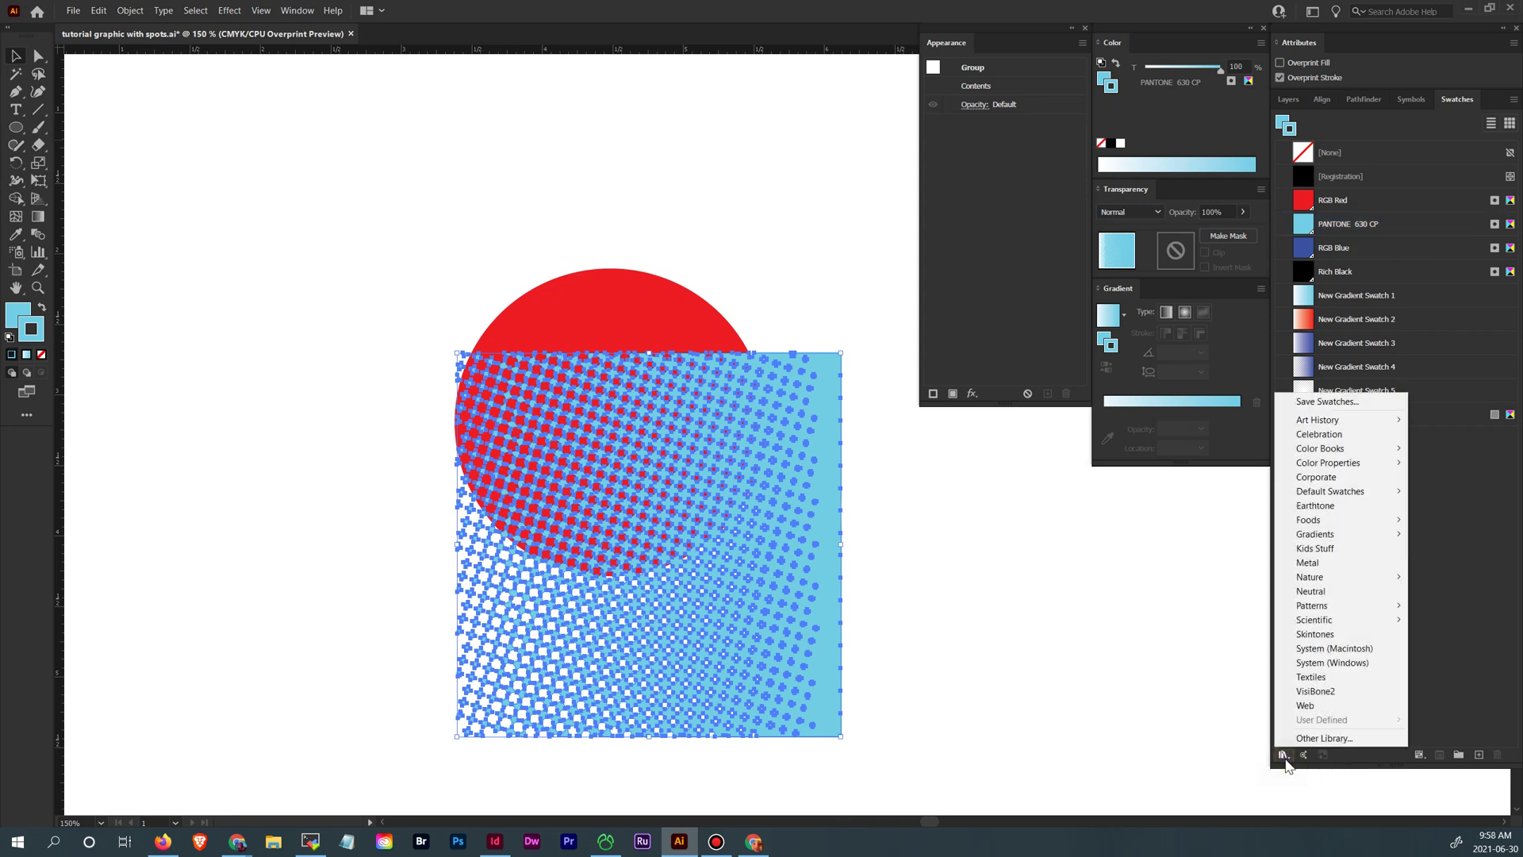
{"action": "mouse_move", "coordinate": [1337, 449]}
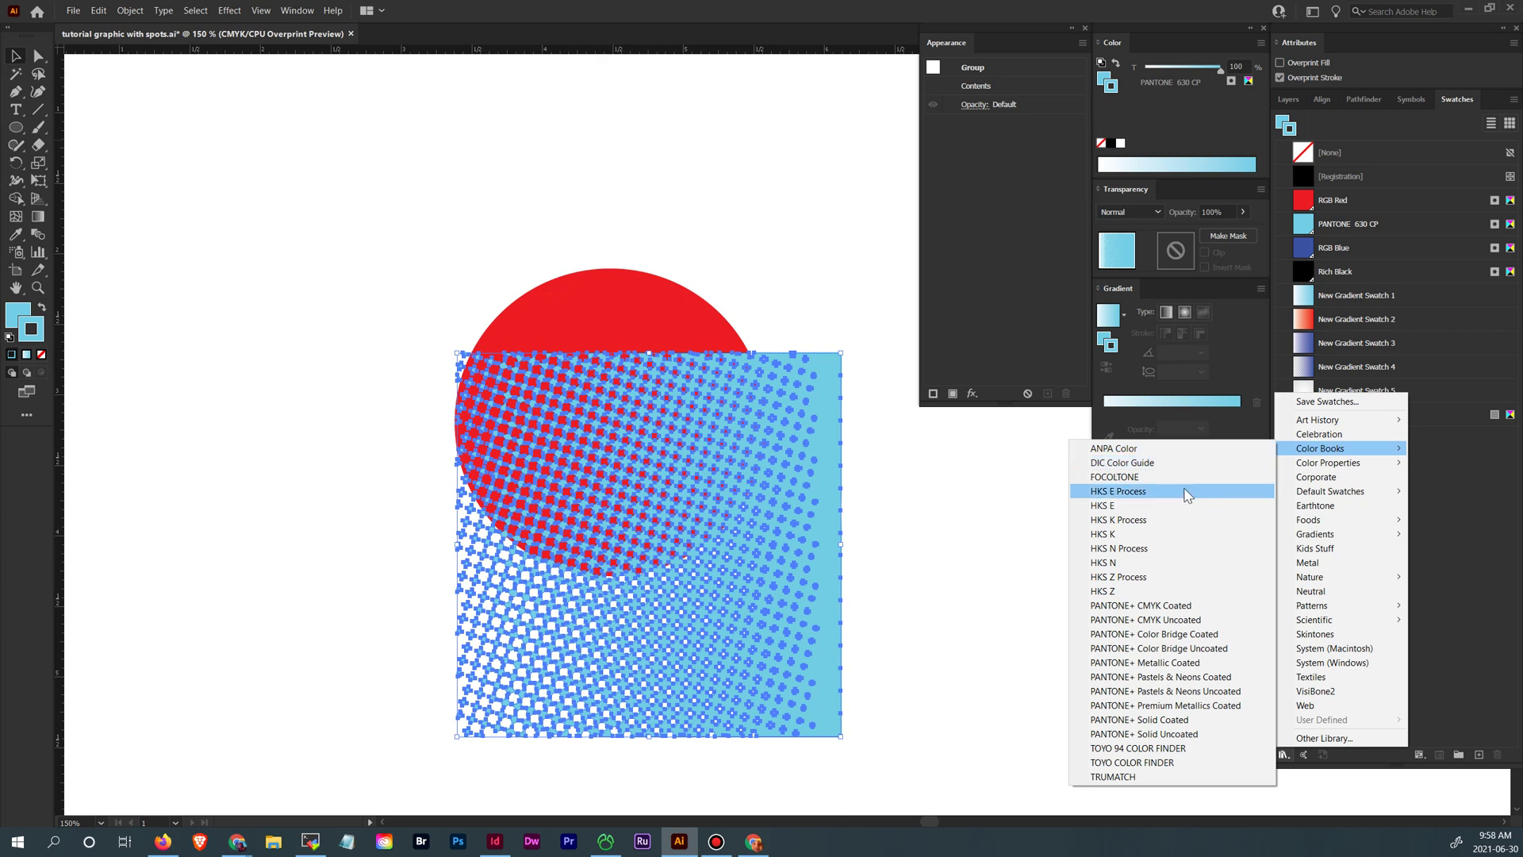
{"action": "left_click", "coordinate": [1185, 635]}
{"action": "left_click_drag", "start_coordinate": [997, 497], "coordinate": [271, 89]}
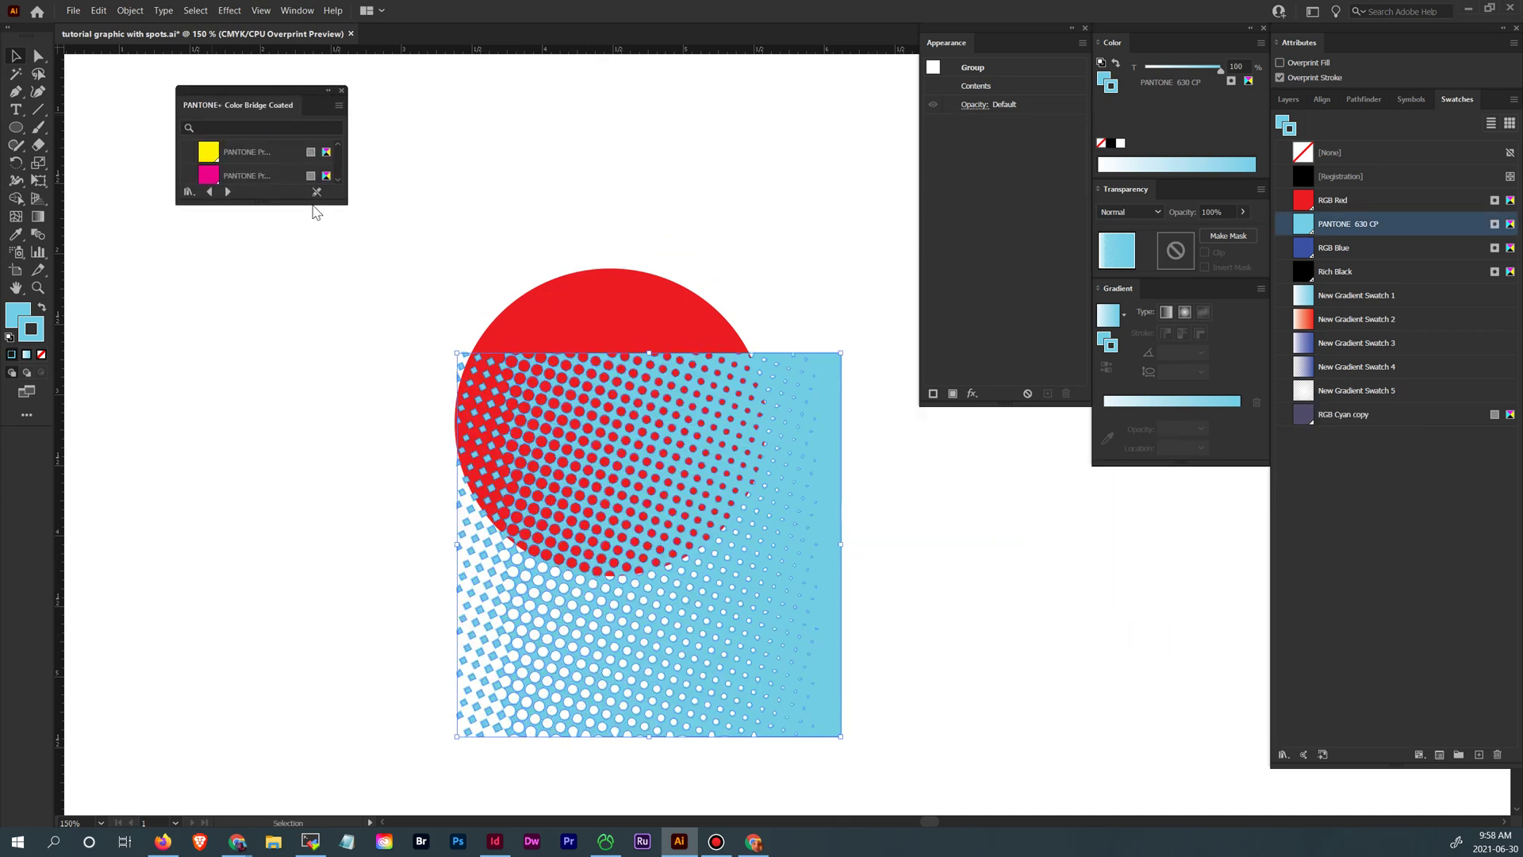
{"action": "left_click_drag", "start_coordinate": [272, 204], "coordinate": [301, 776]}
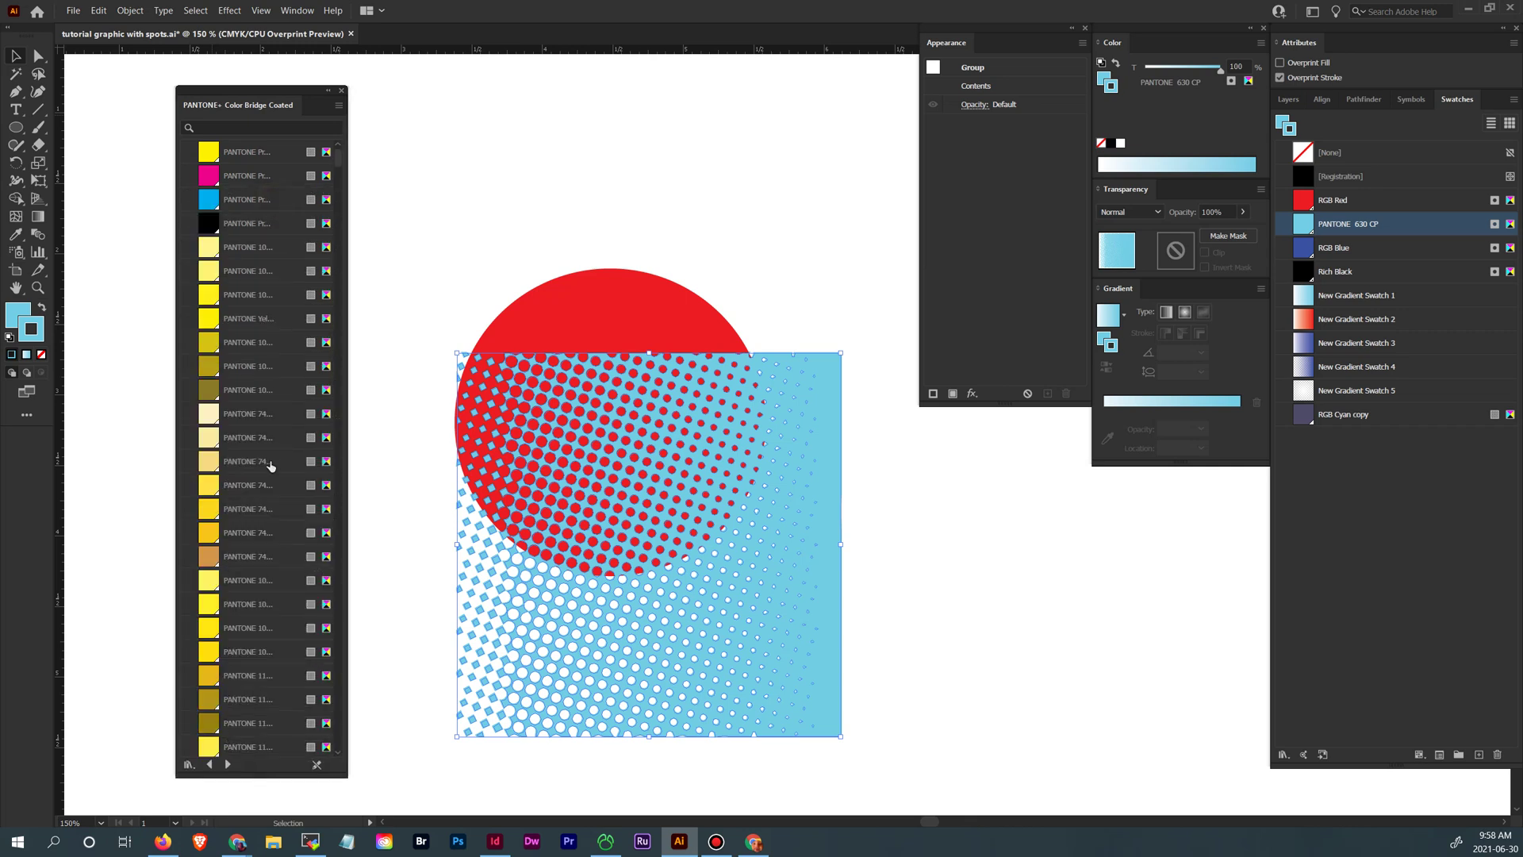
- Search the color book for 630 and add PANTONE 630 CP to the document swatches
{"action": "left_click", "coordinate": [227, 125]}
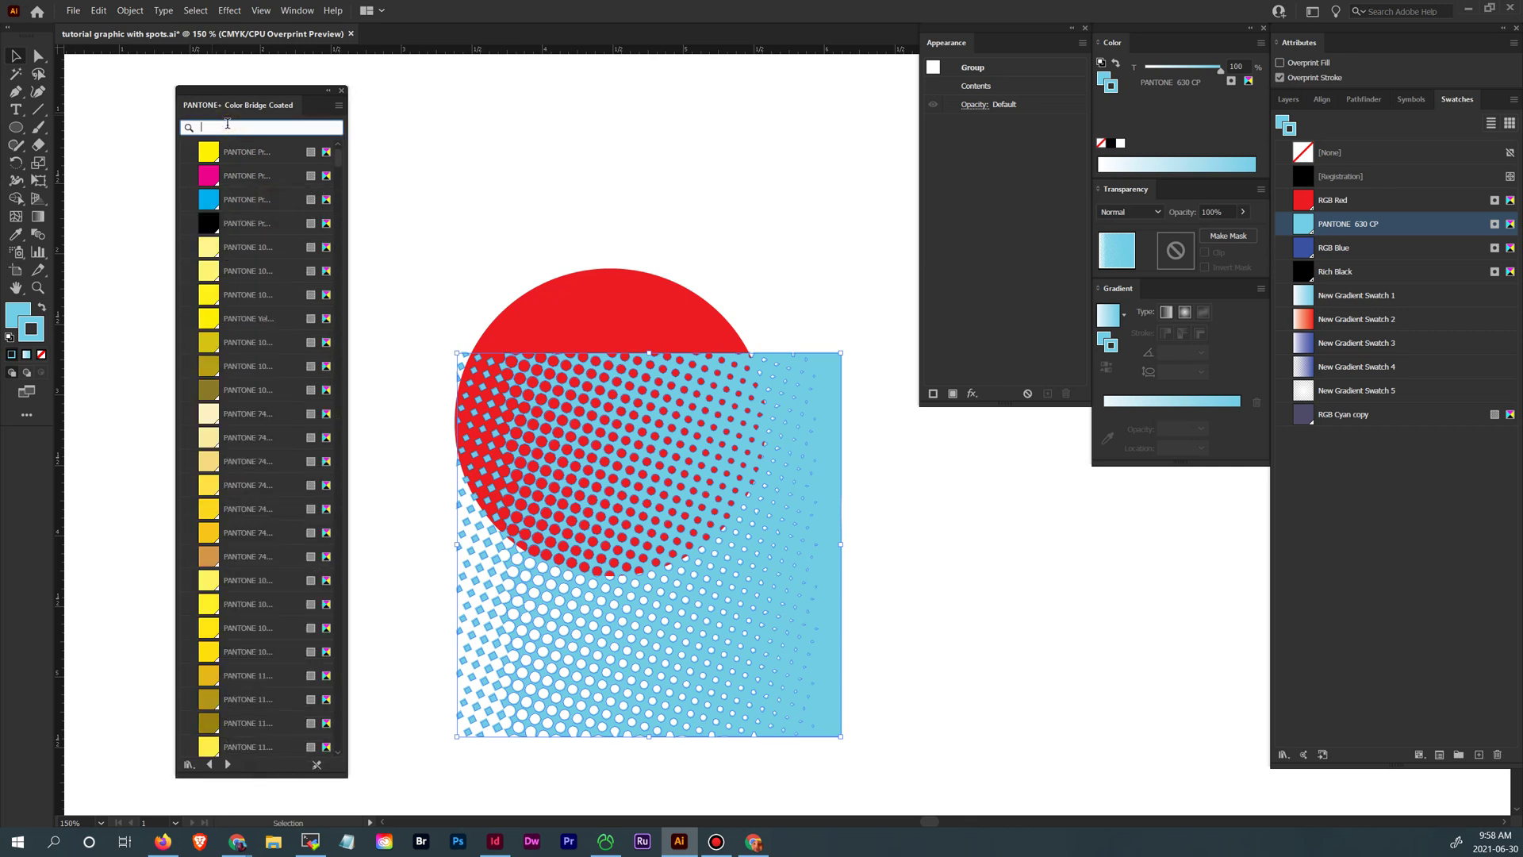
{"action": "type", "text": "630"}
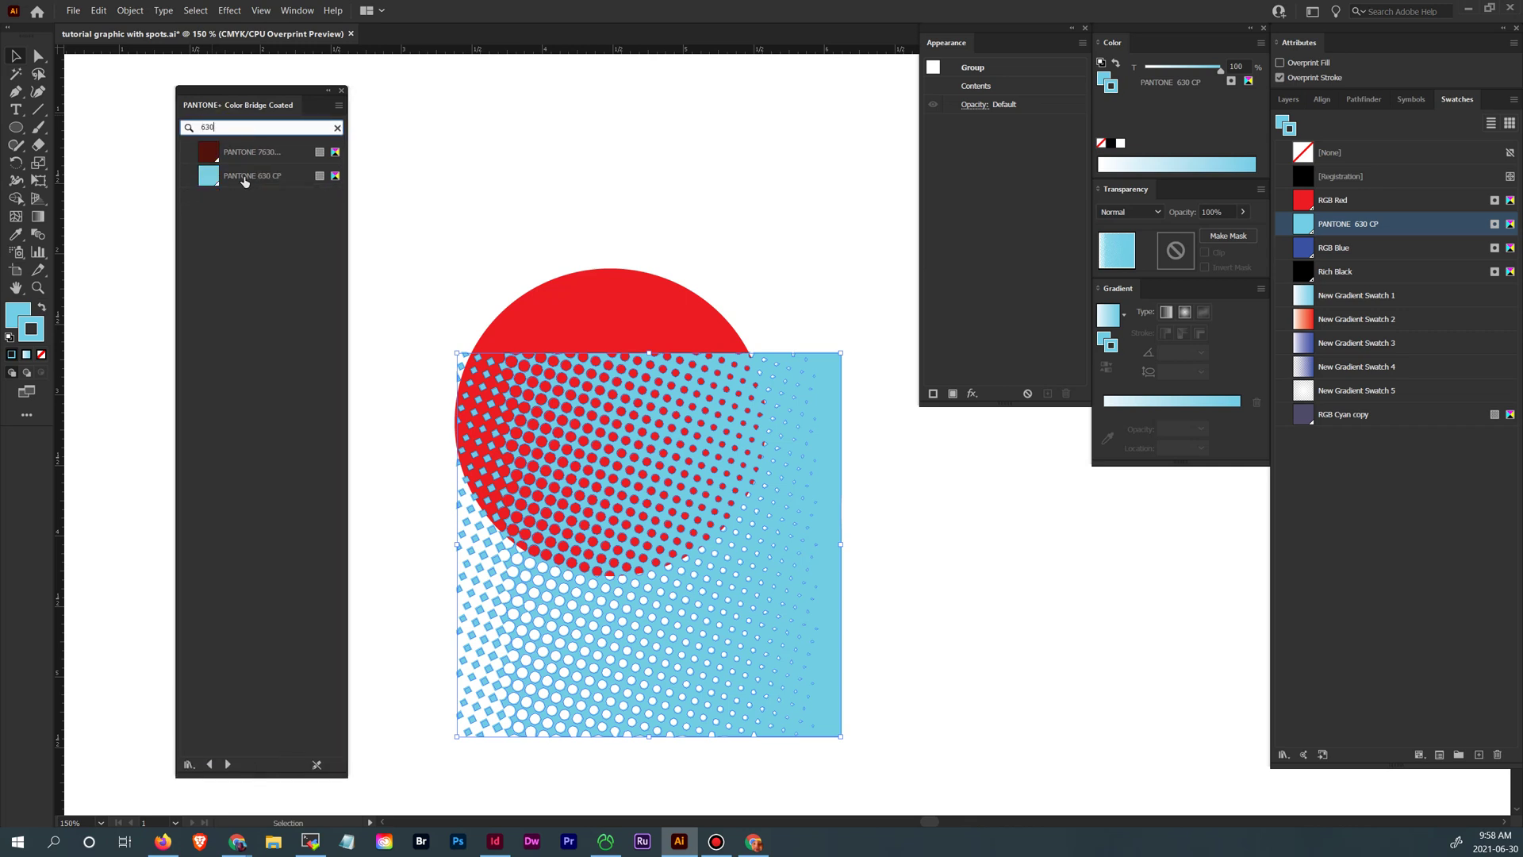
{"action": "left_click", "coordinate": [236, 242]}
{"action": "left_click", "coordinate": [258, 176]}
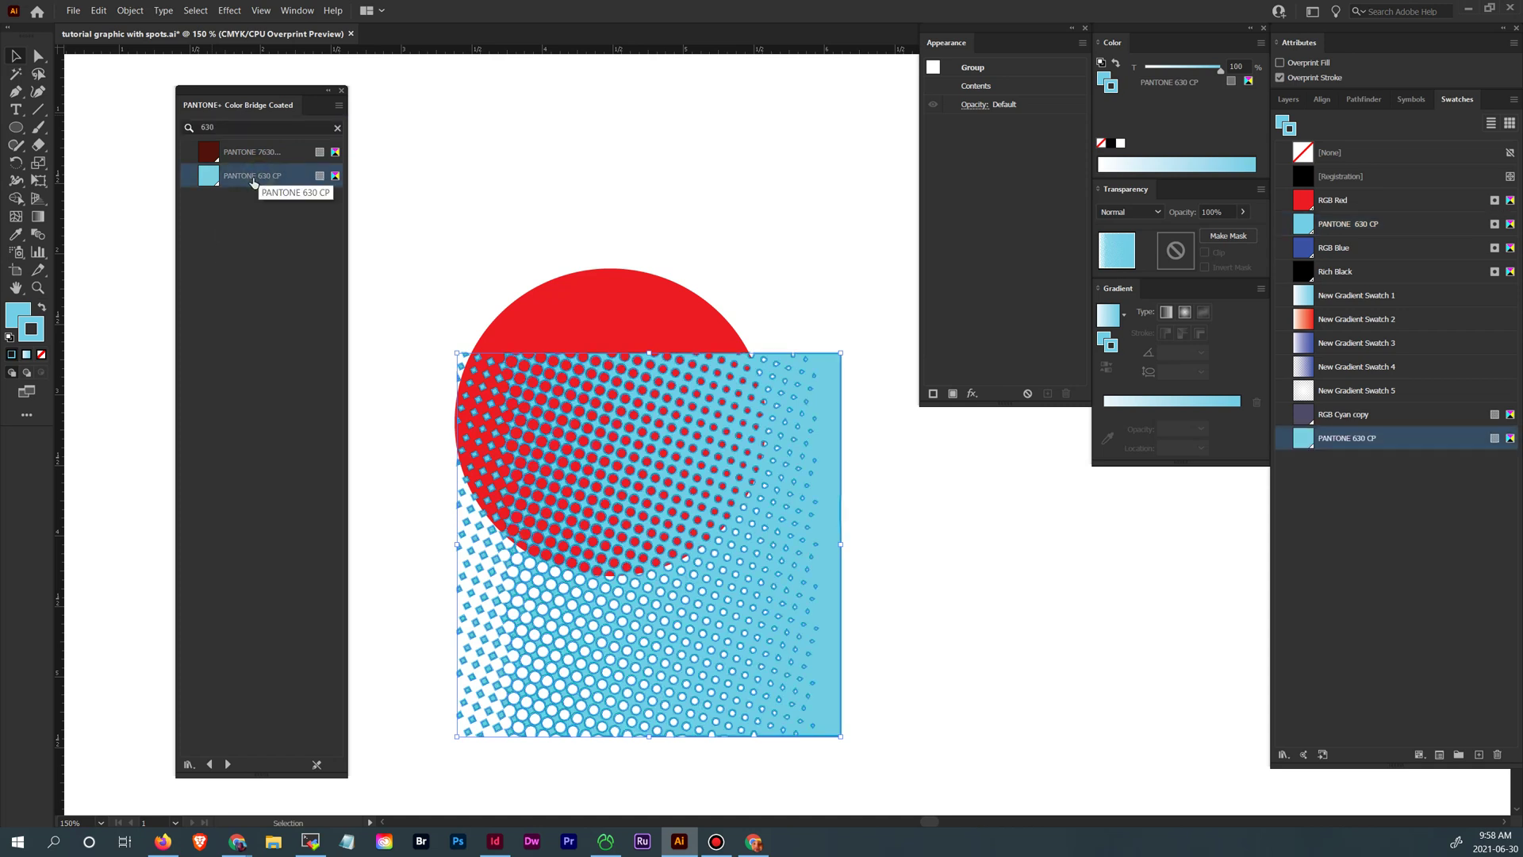
- Compare the CMYK values of the color book's PANTONE 630 CP swatch with those of the spot swatch of the same name
{"action": "left_click", "coordinate": [1363, 539]}
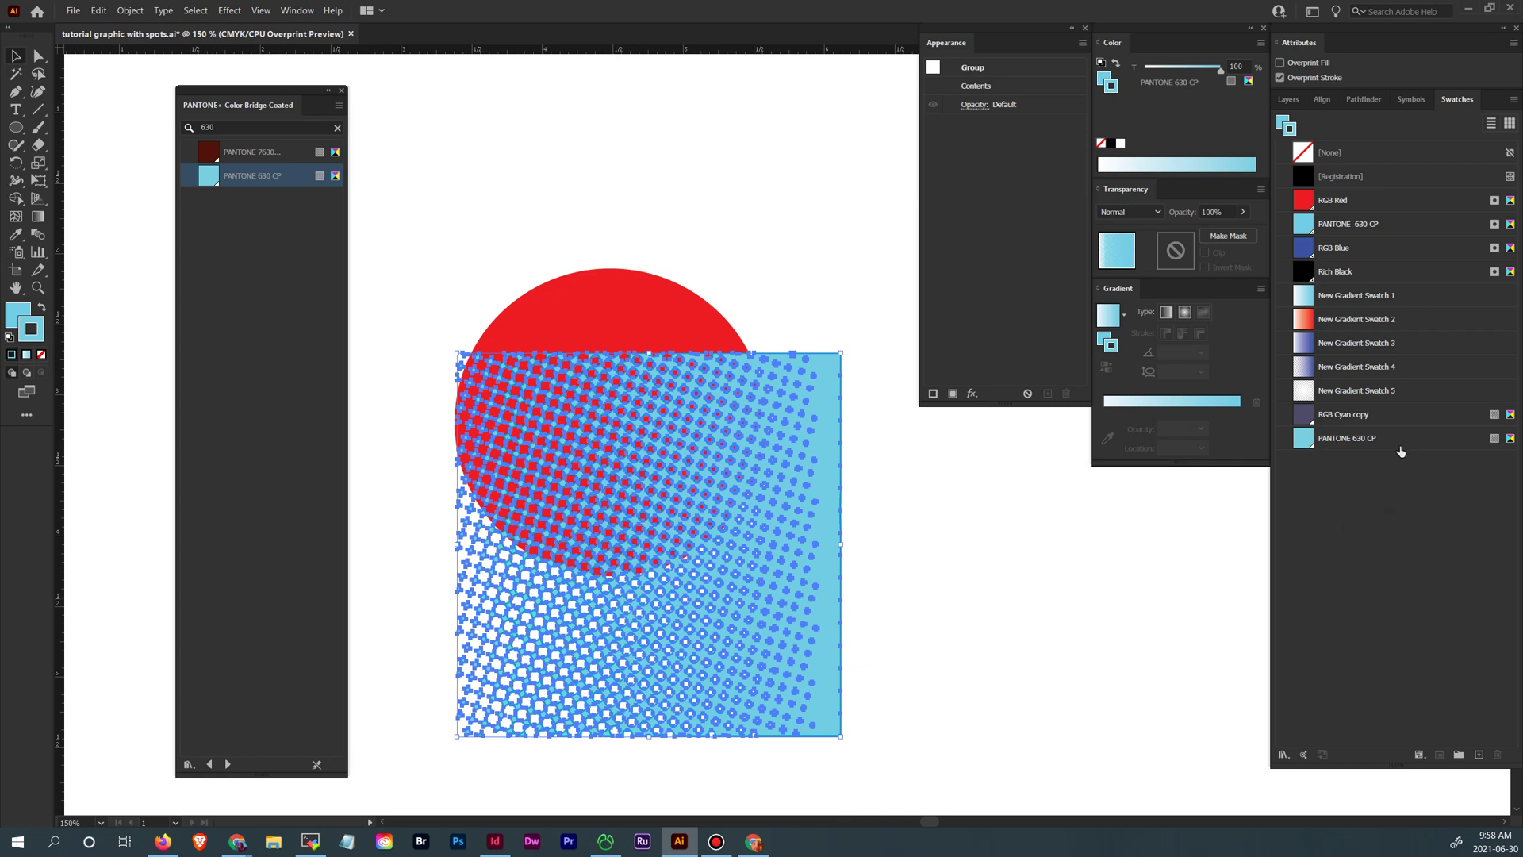
{"action": "double_click", "coordinate": [1406, 441]}
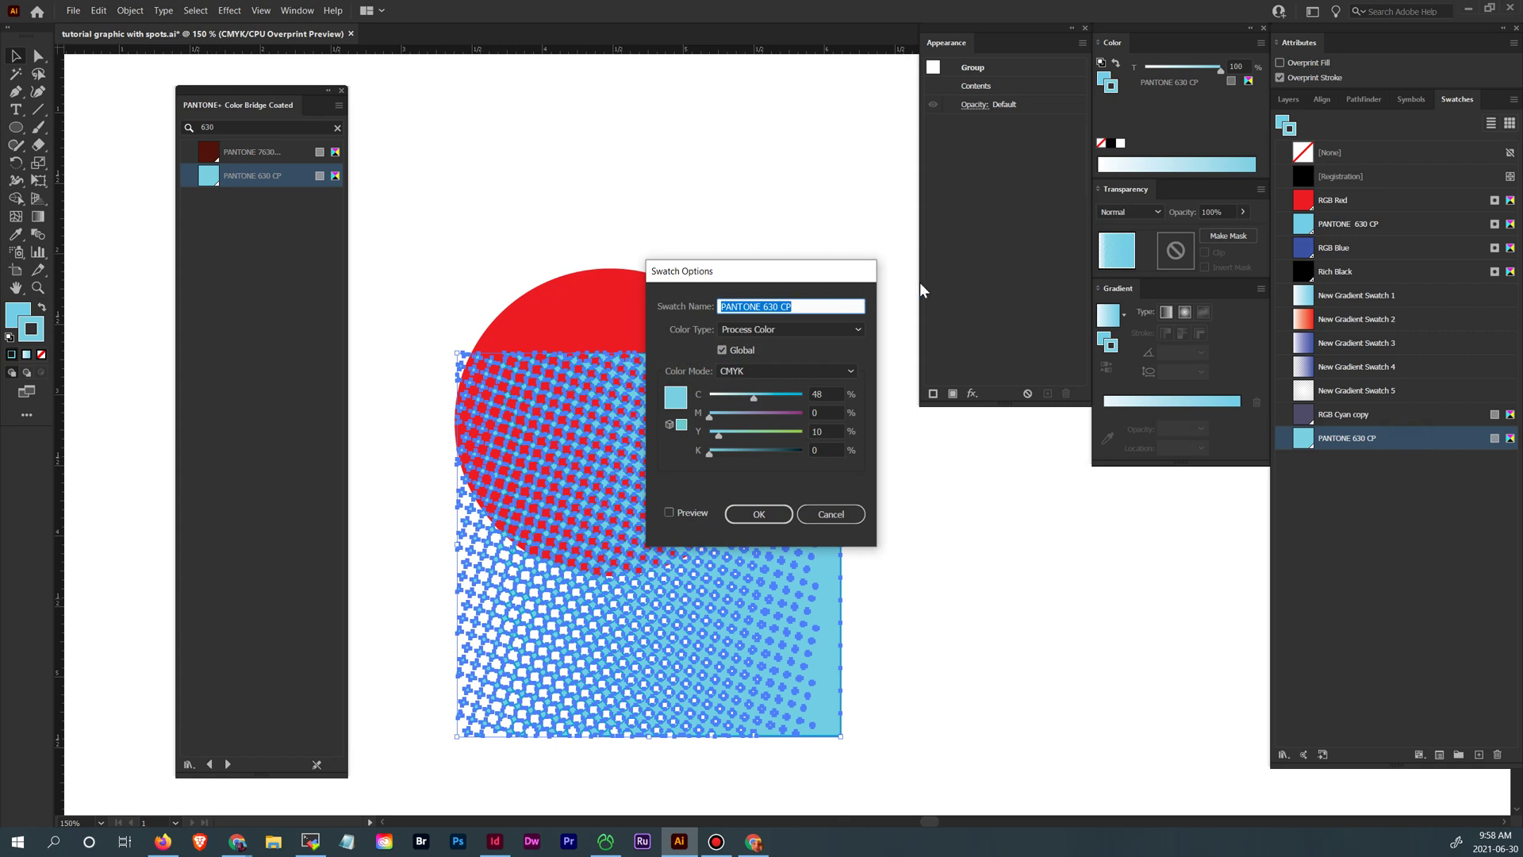
{"action": "double_click", "coordinate": [824, 394]}
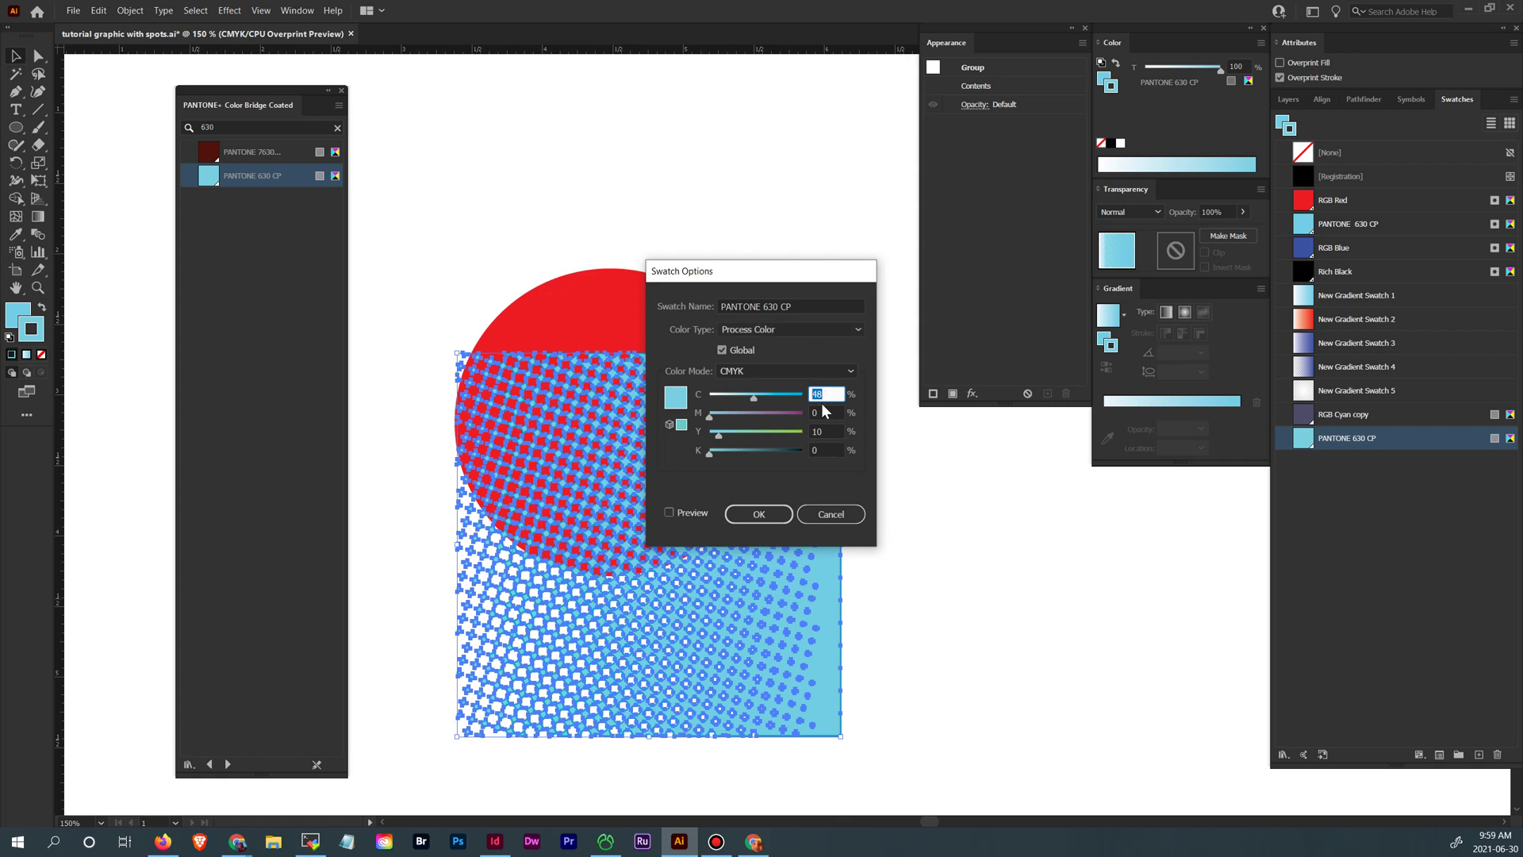
{"action": "left_click", "coordinate": [831, 516]}
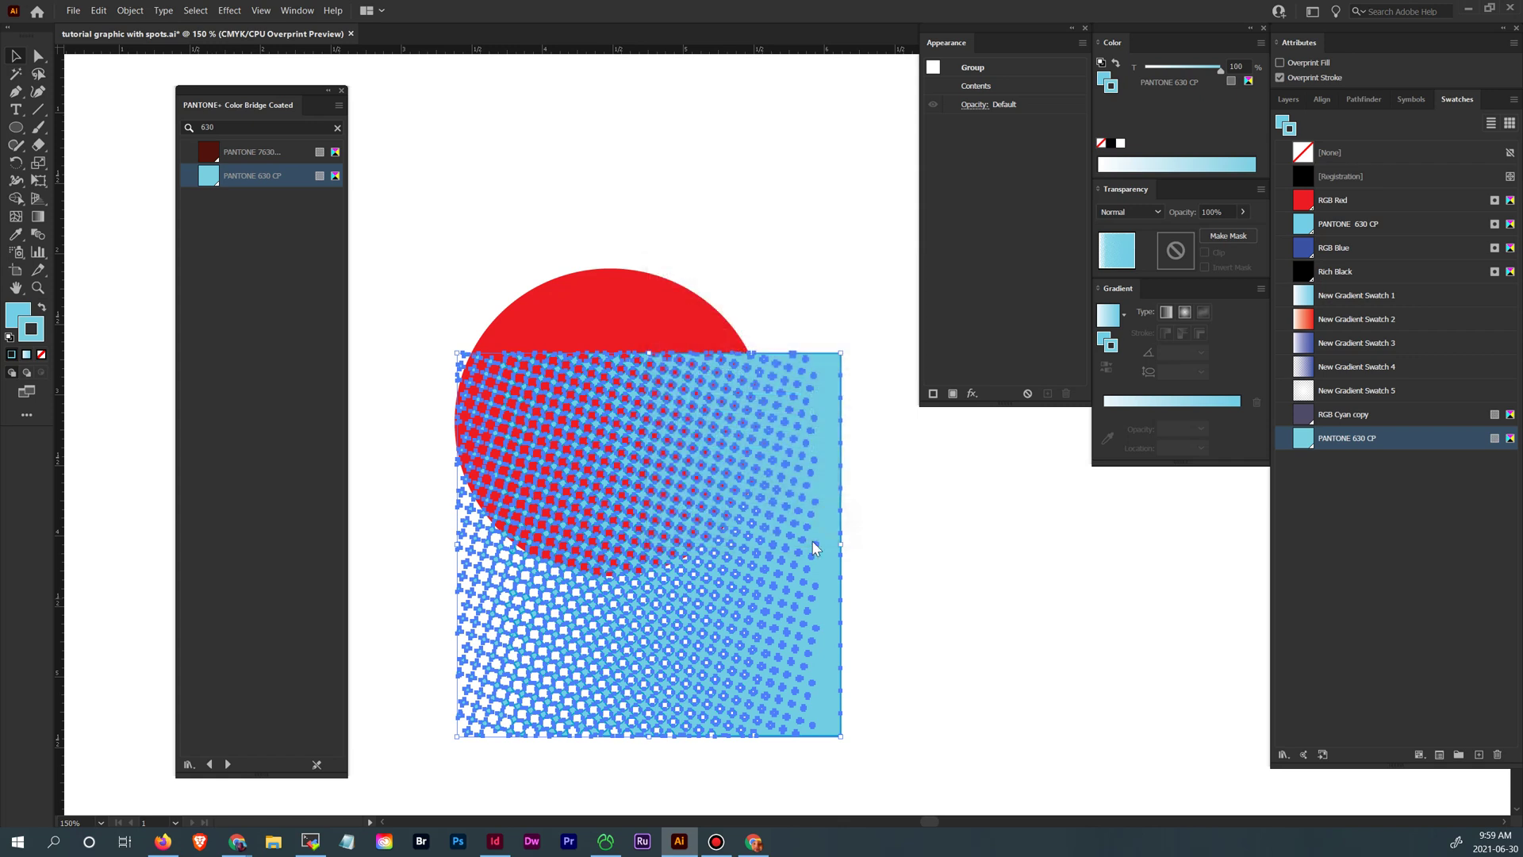
{"action": "double_click", "coordinate": [1394, 225]}
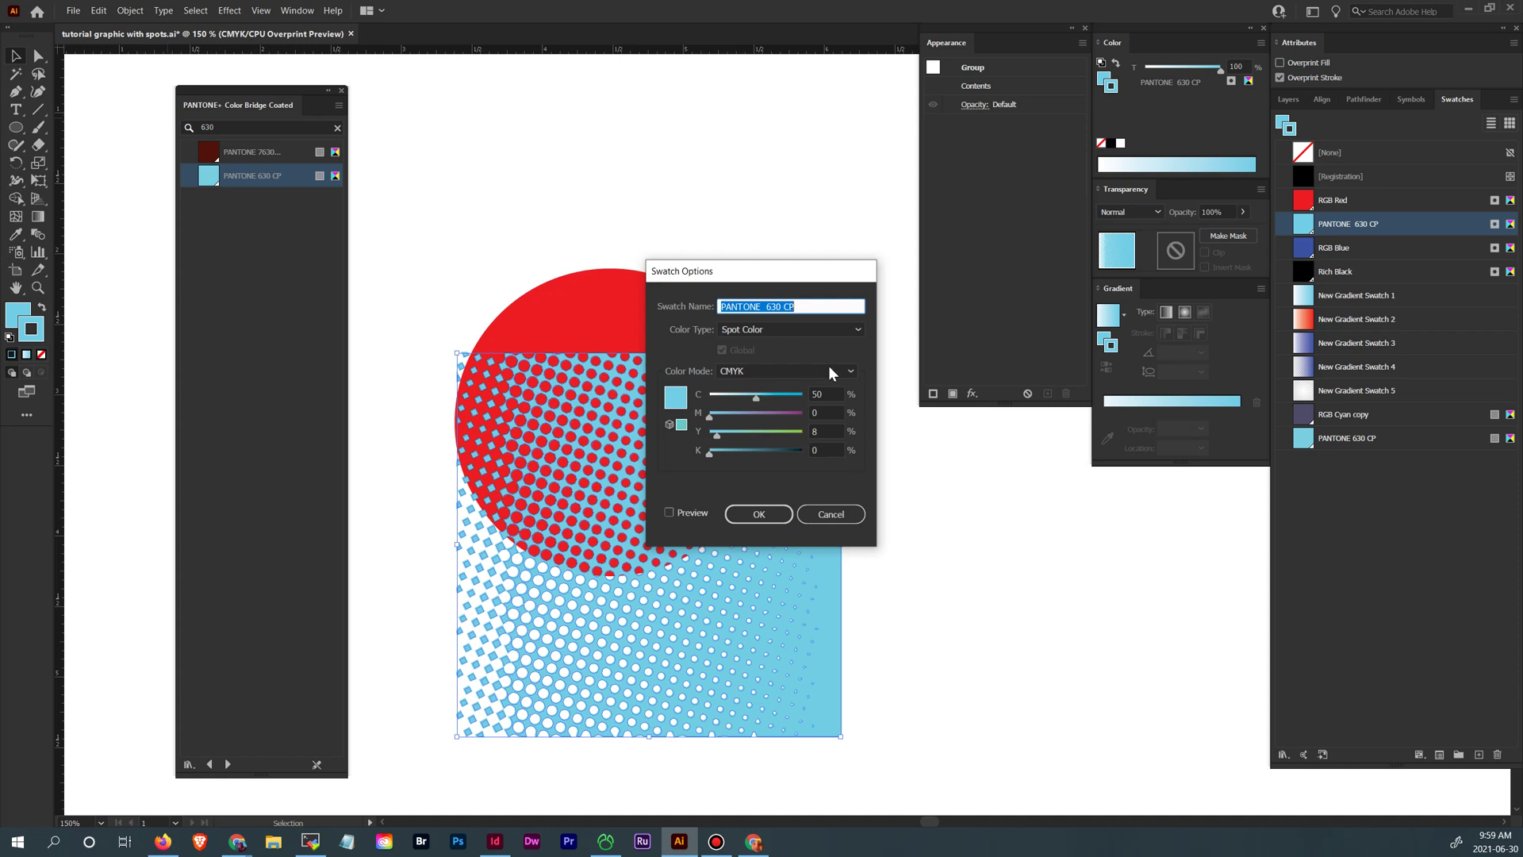
{"action": "left_click", "coordinate": [811, 514]}
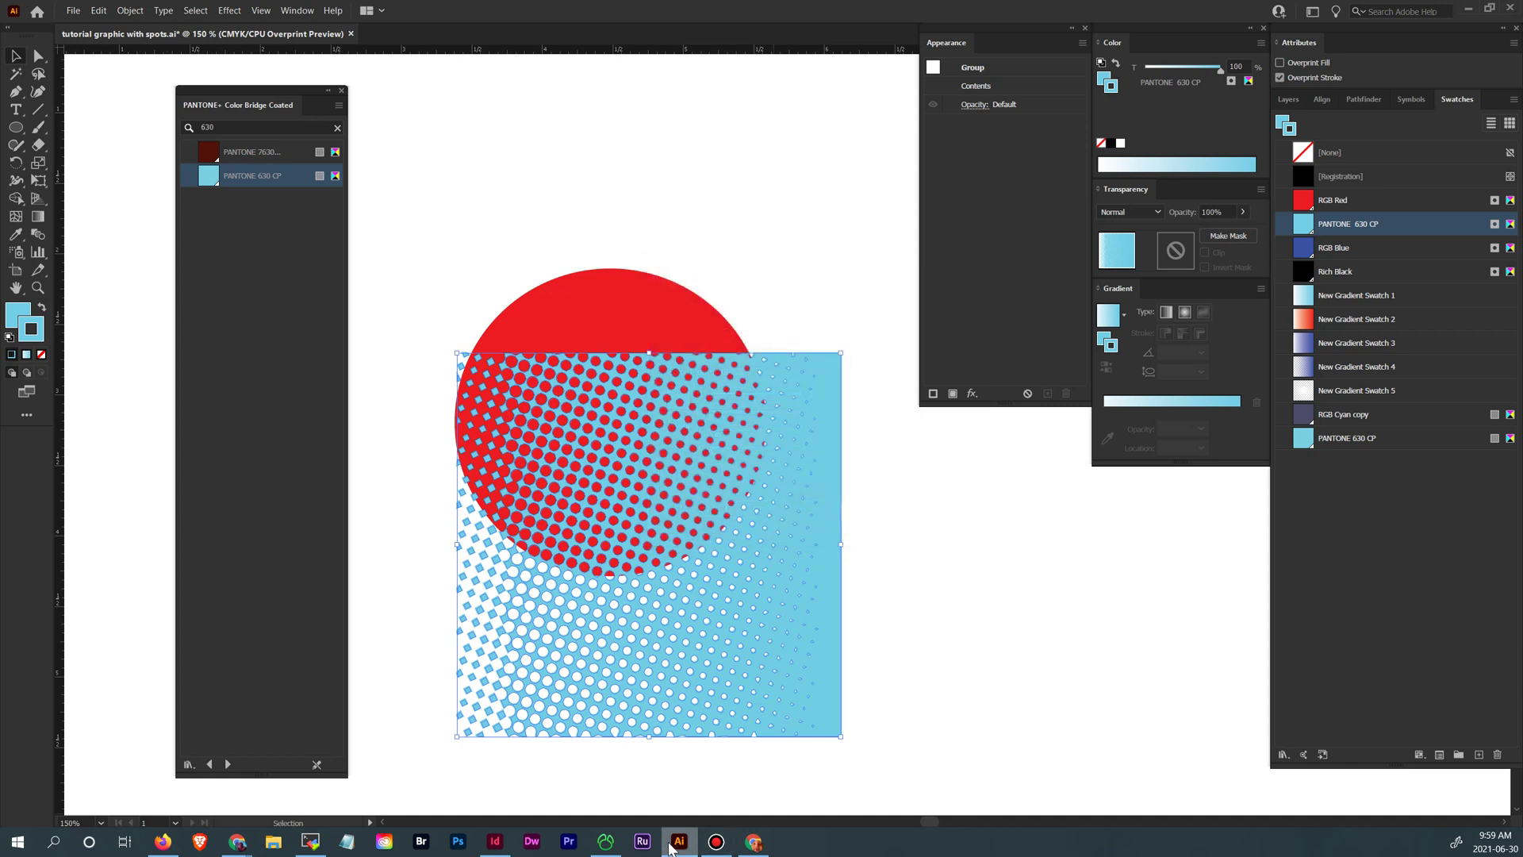
- Switch to the PANTONE 630 CP page in Chrome, review its color guide products and notes, and highlight the CMYK values
{"action": "mouse_move", "coordinate": [240, 846]}
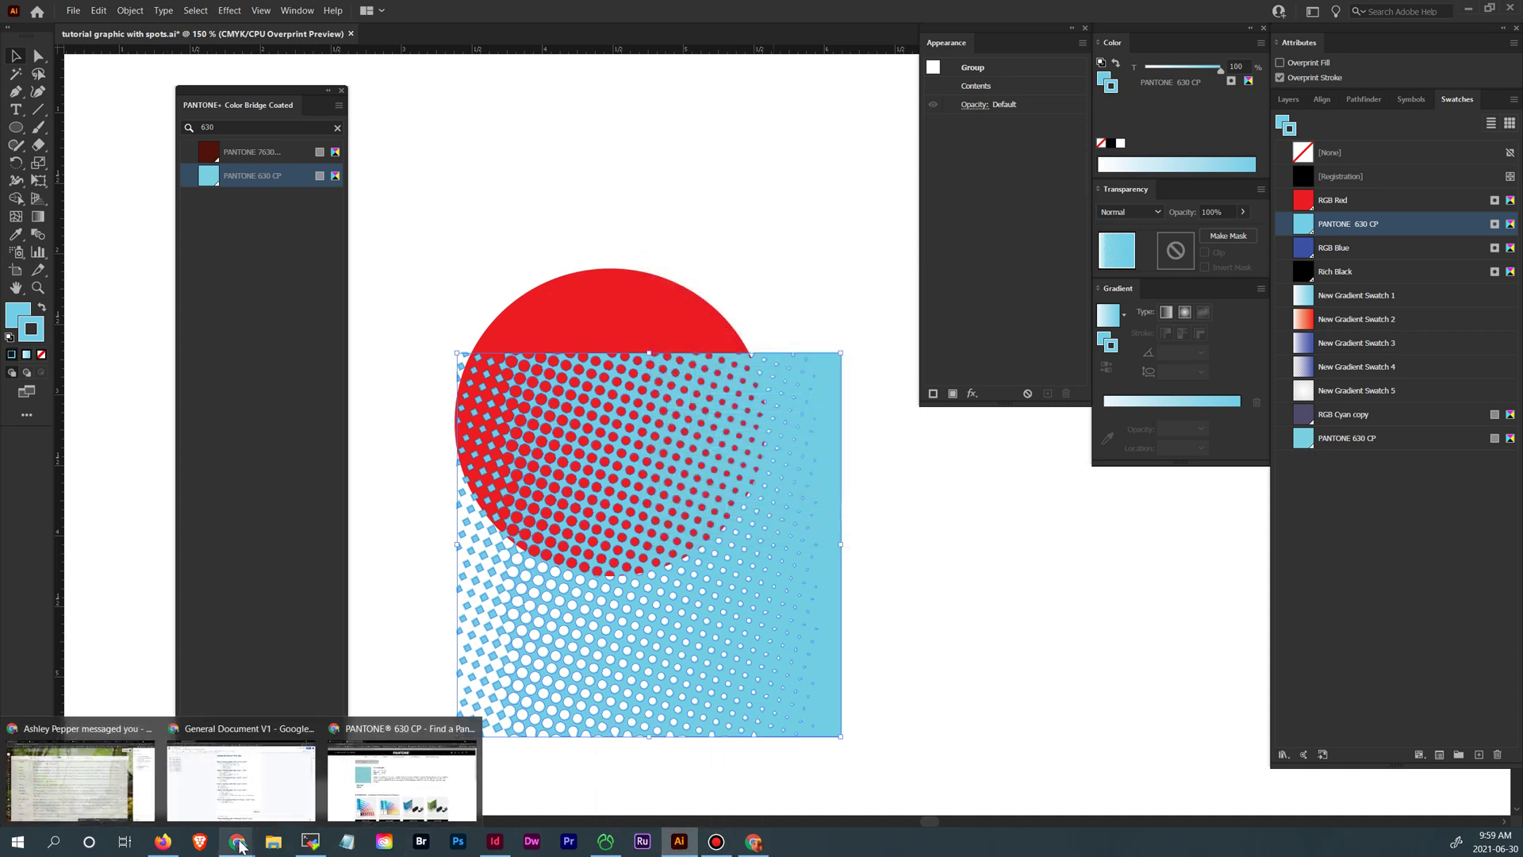
{"action": "left_click", "coordinate": [400, 746]}
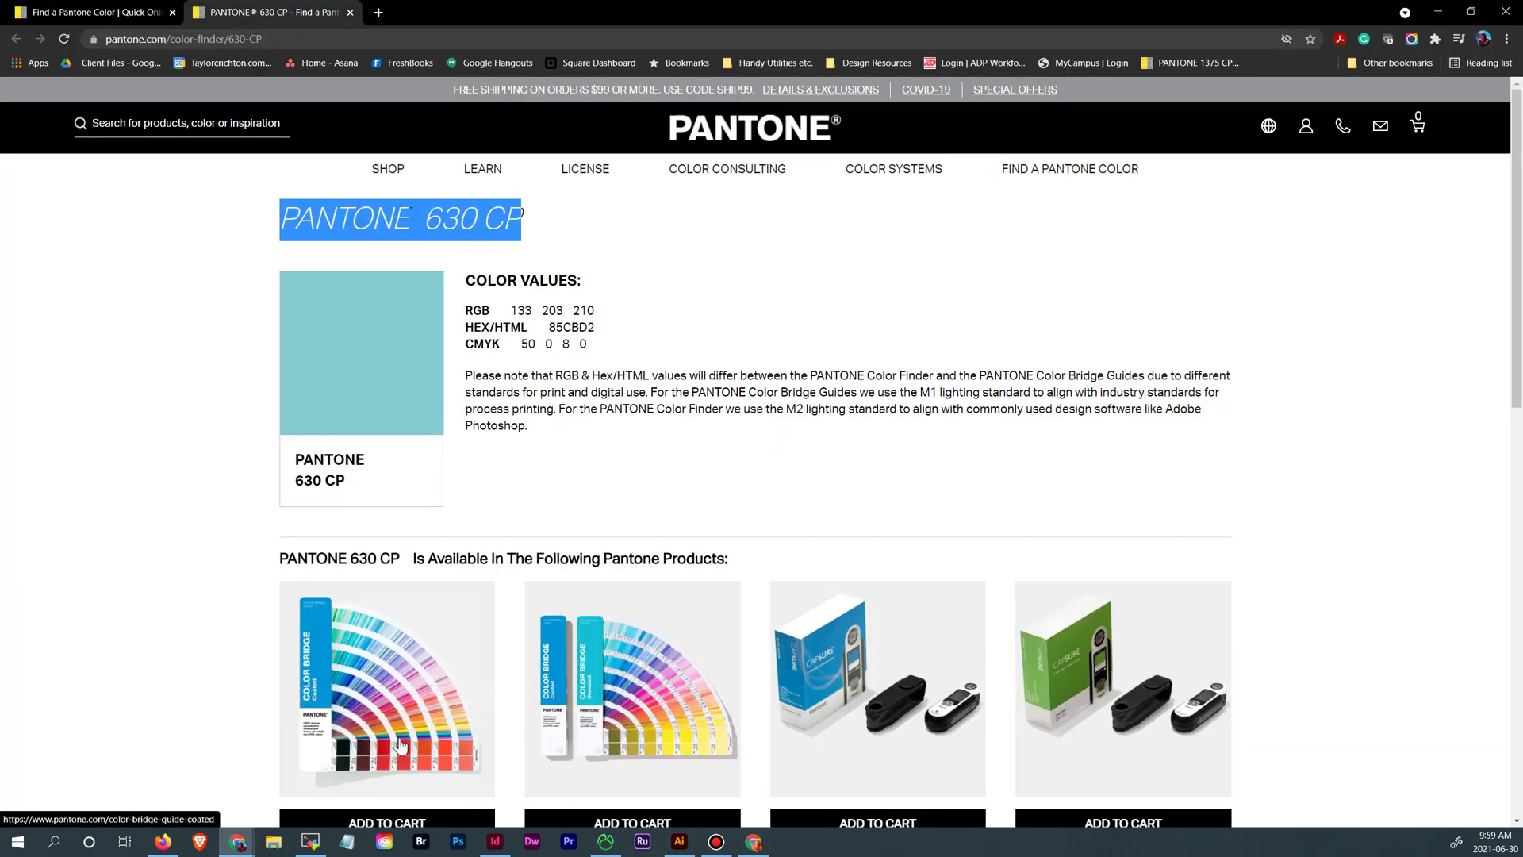
{"action": "scroll", "coordinate": [643, 666], "scroll_direction": "down", "scroll_amount": 2}
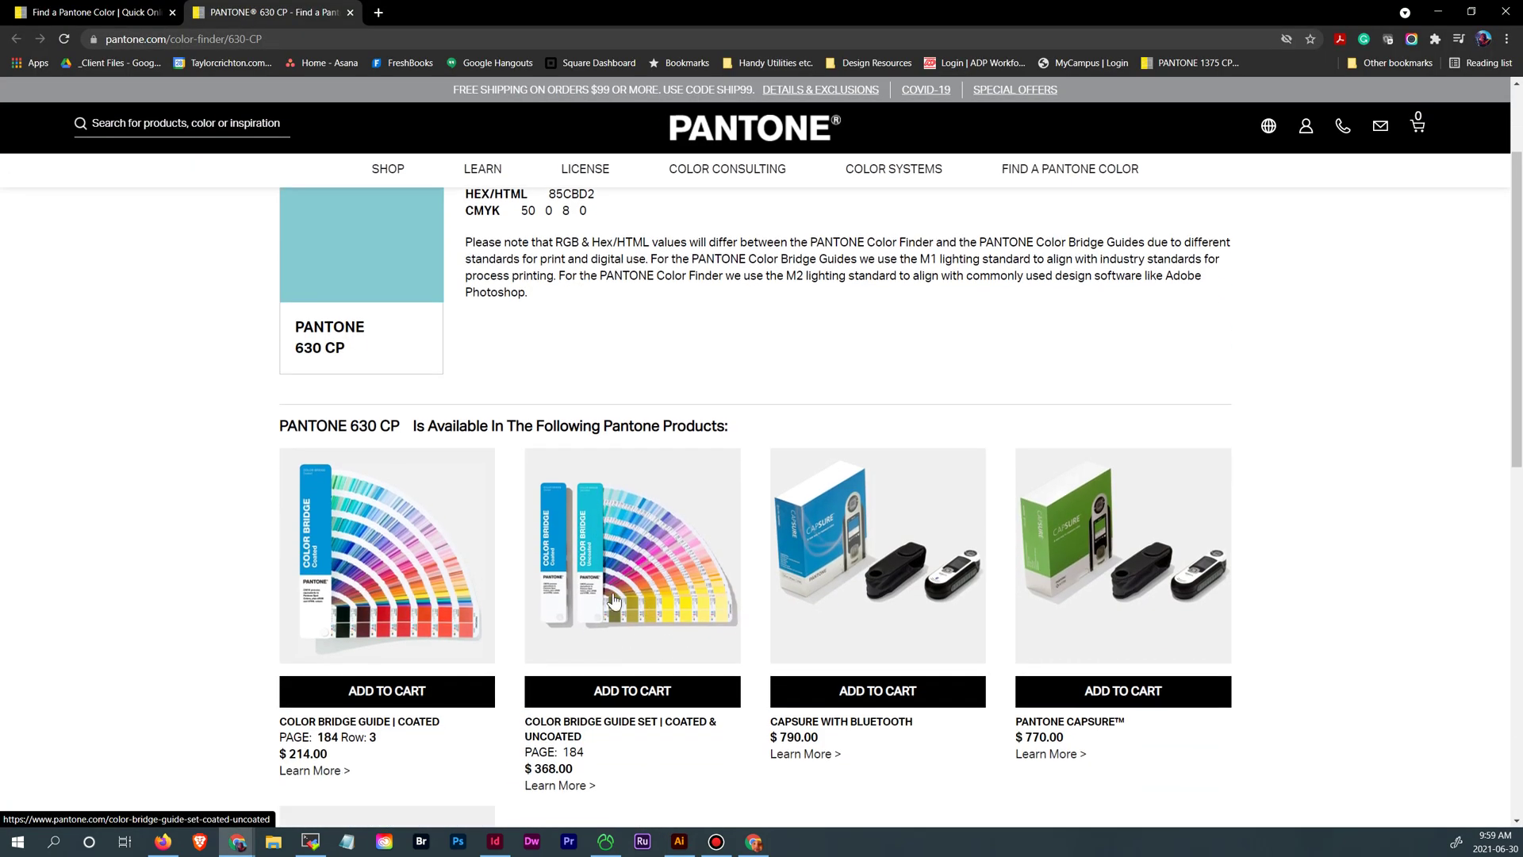
{"action": "scroll", "coordinate": [620, 597], "scroll_direction": "down", "scroll_amount": 2}
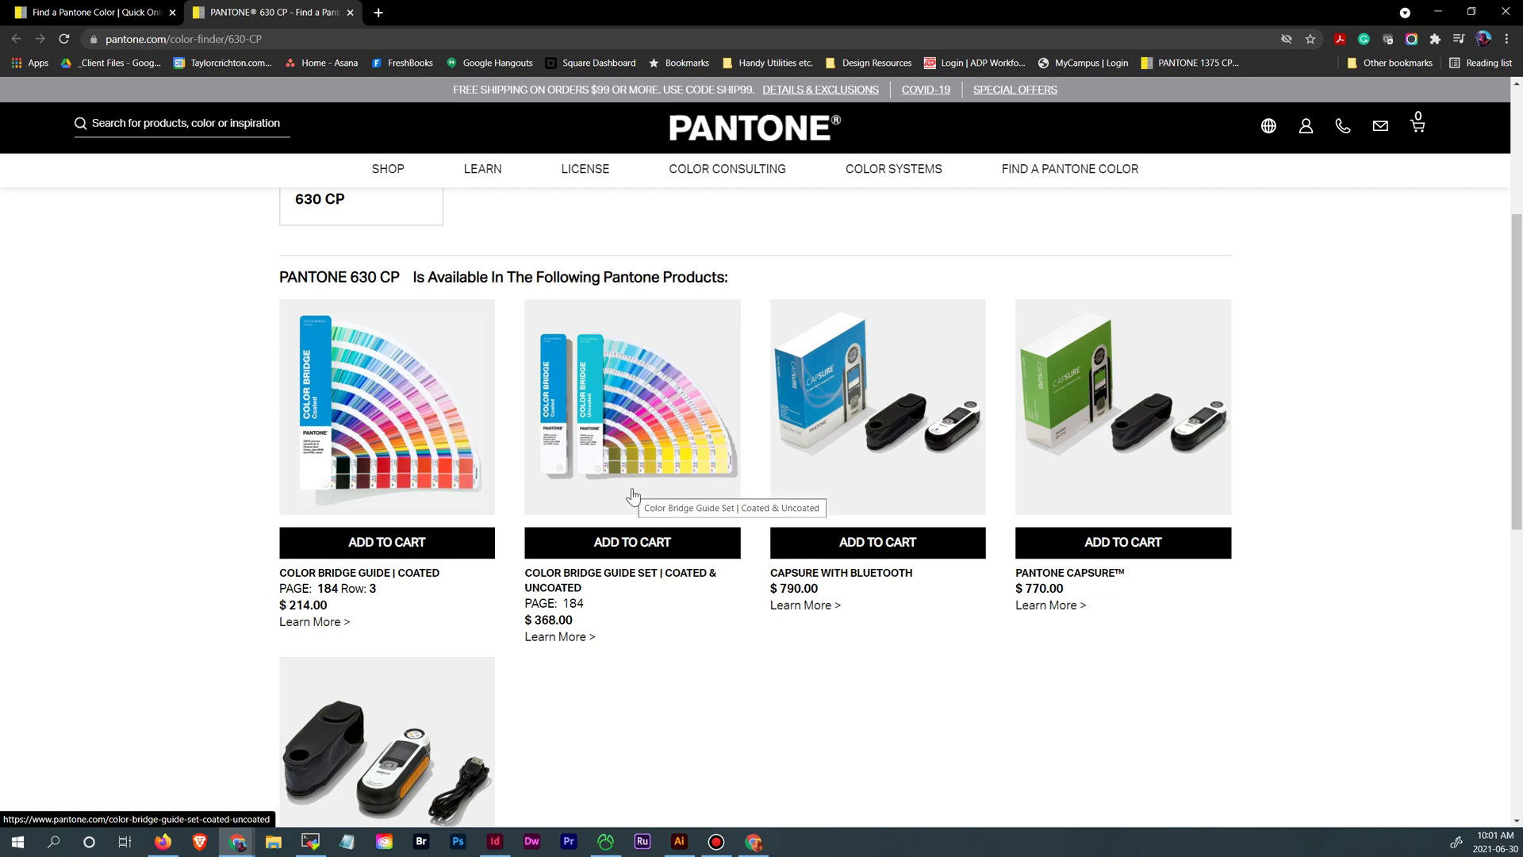
{"action": "scroll", "coordinate": [1302, 554], "scroll_direction": "up", "scroll_amount": 3}
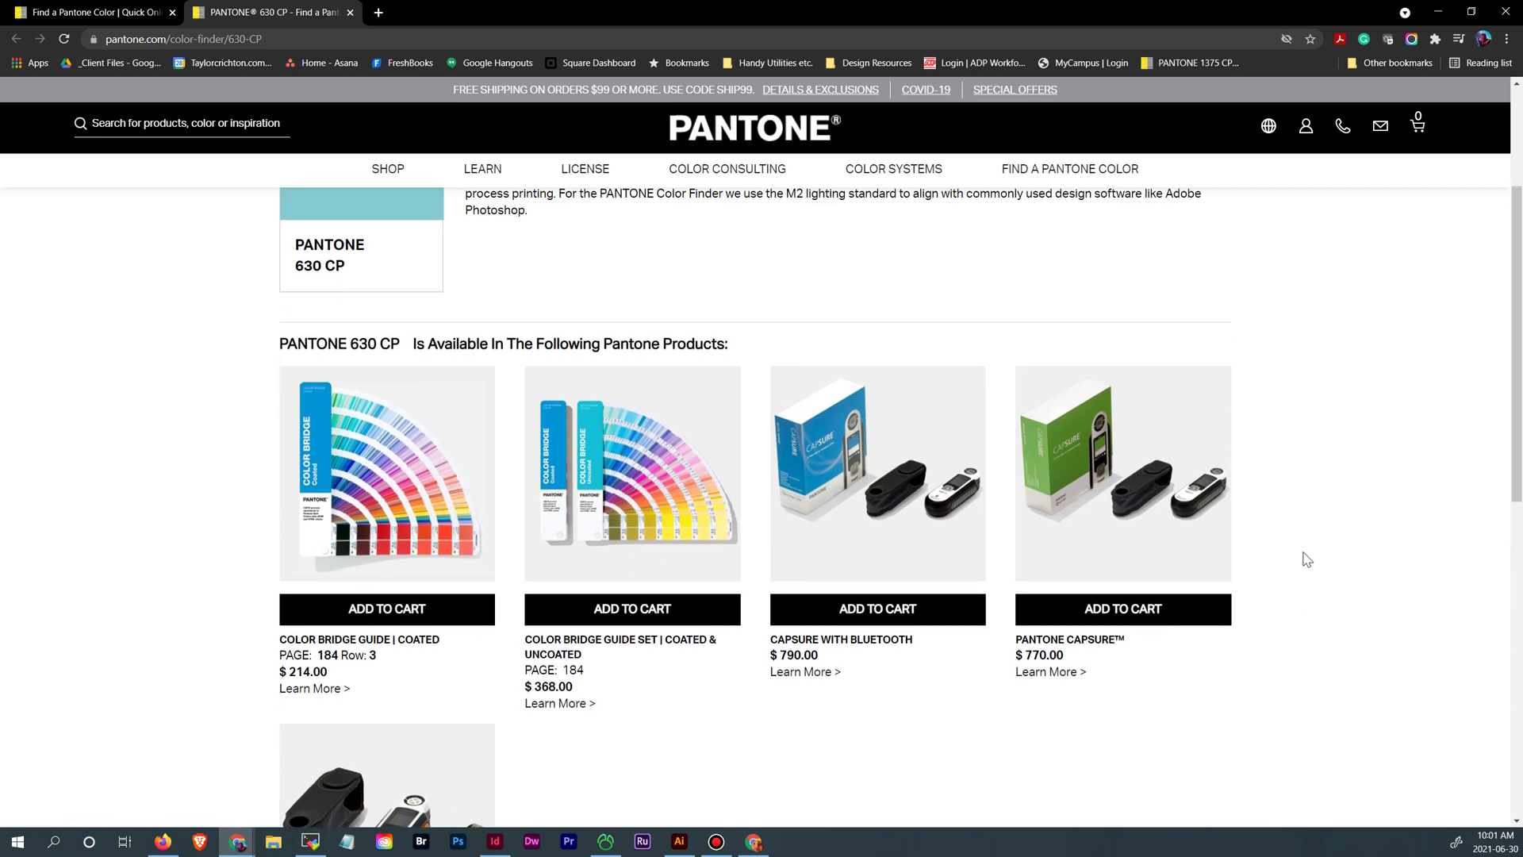
{"action": "scroll", "coordinate": [1305, 559], "scroll_direction": "down", "scroll_amount": 1}
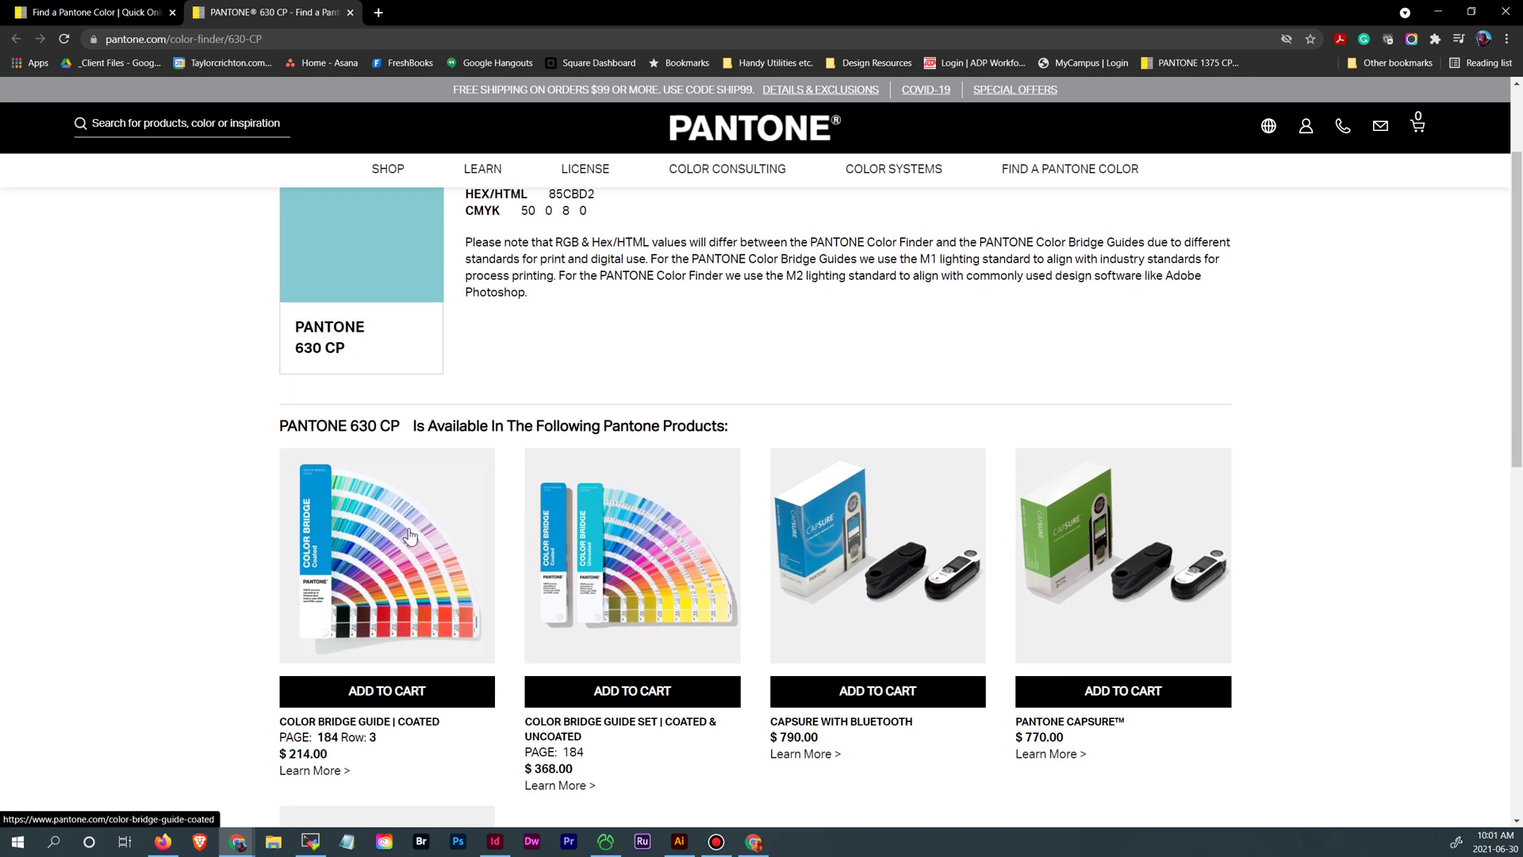
{"action": "scroll", "coordinate": [392, 540], "scroll_direction": "up", "scroll_amount": 1}
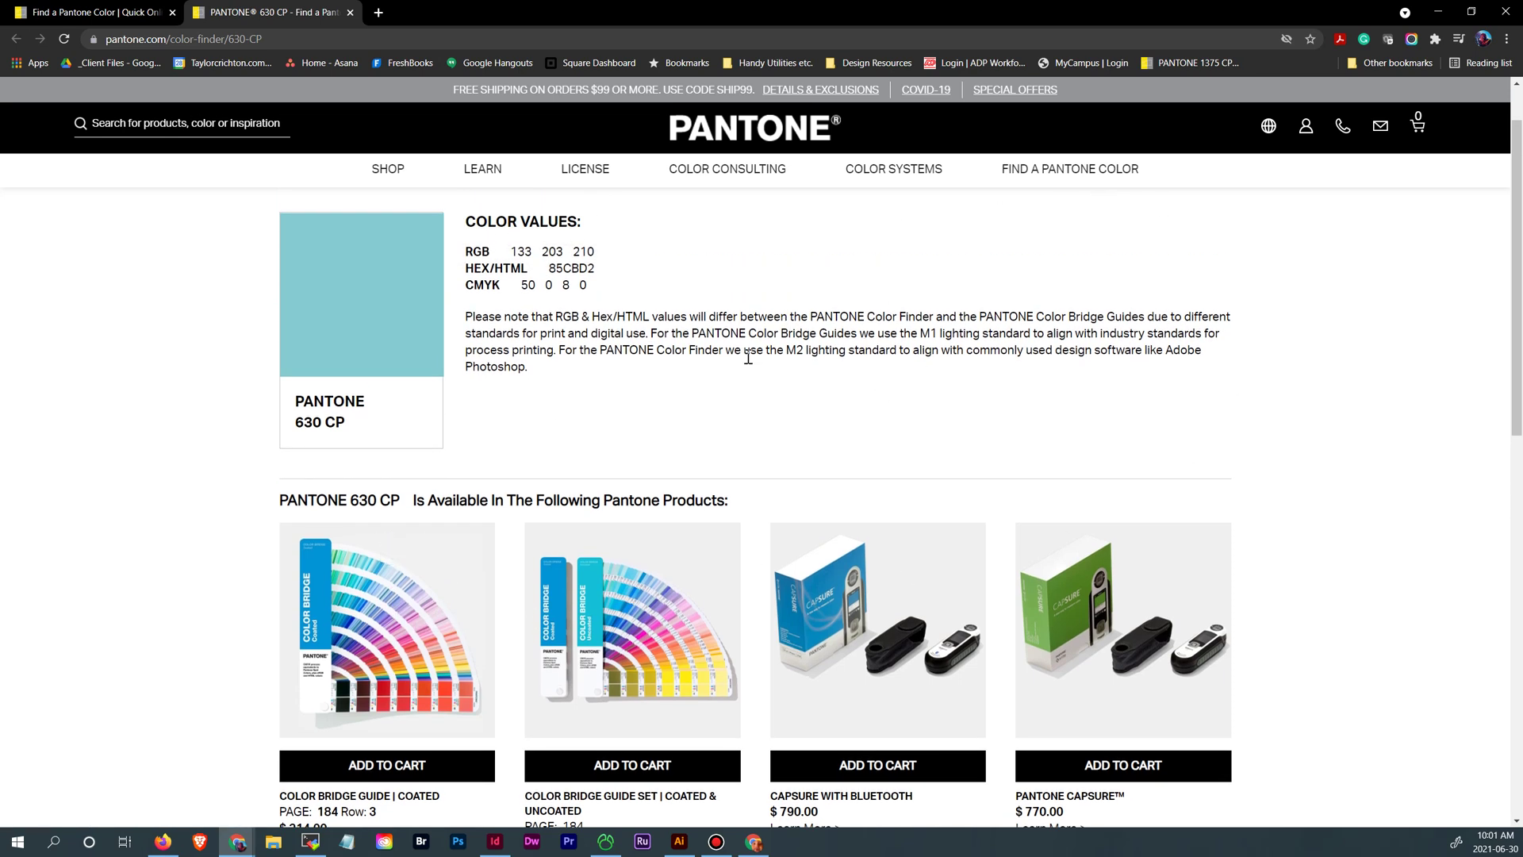
{"action": "scroll", "coordinate": [800, 381], "scroll_direction": "up", "scroll_amount": 1}
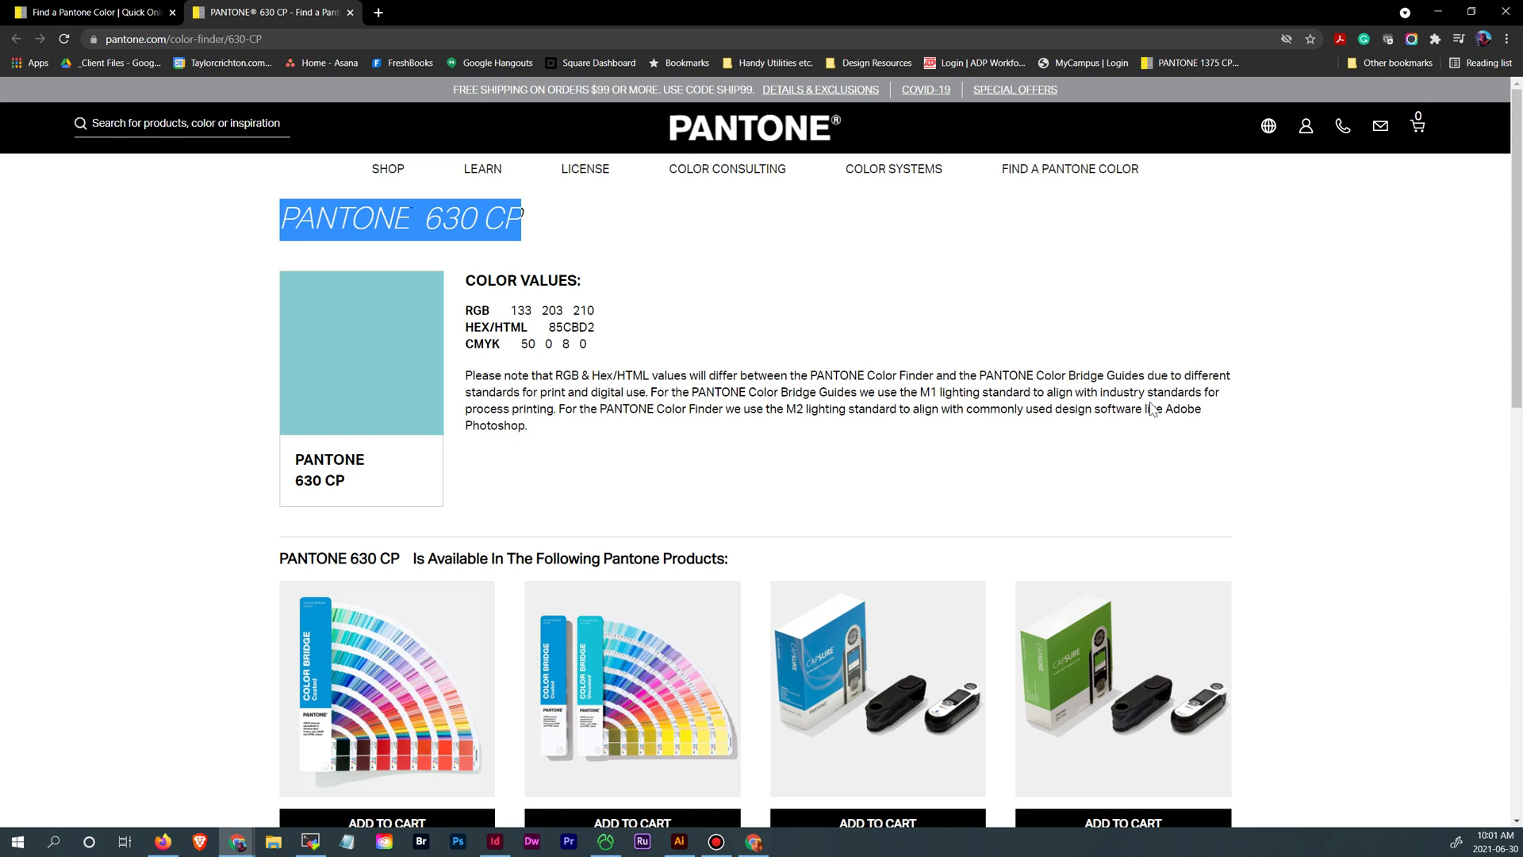
{"action": "left_click_drag", "start_coordinate": [587, 343], "coordinate": [527, 349]}
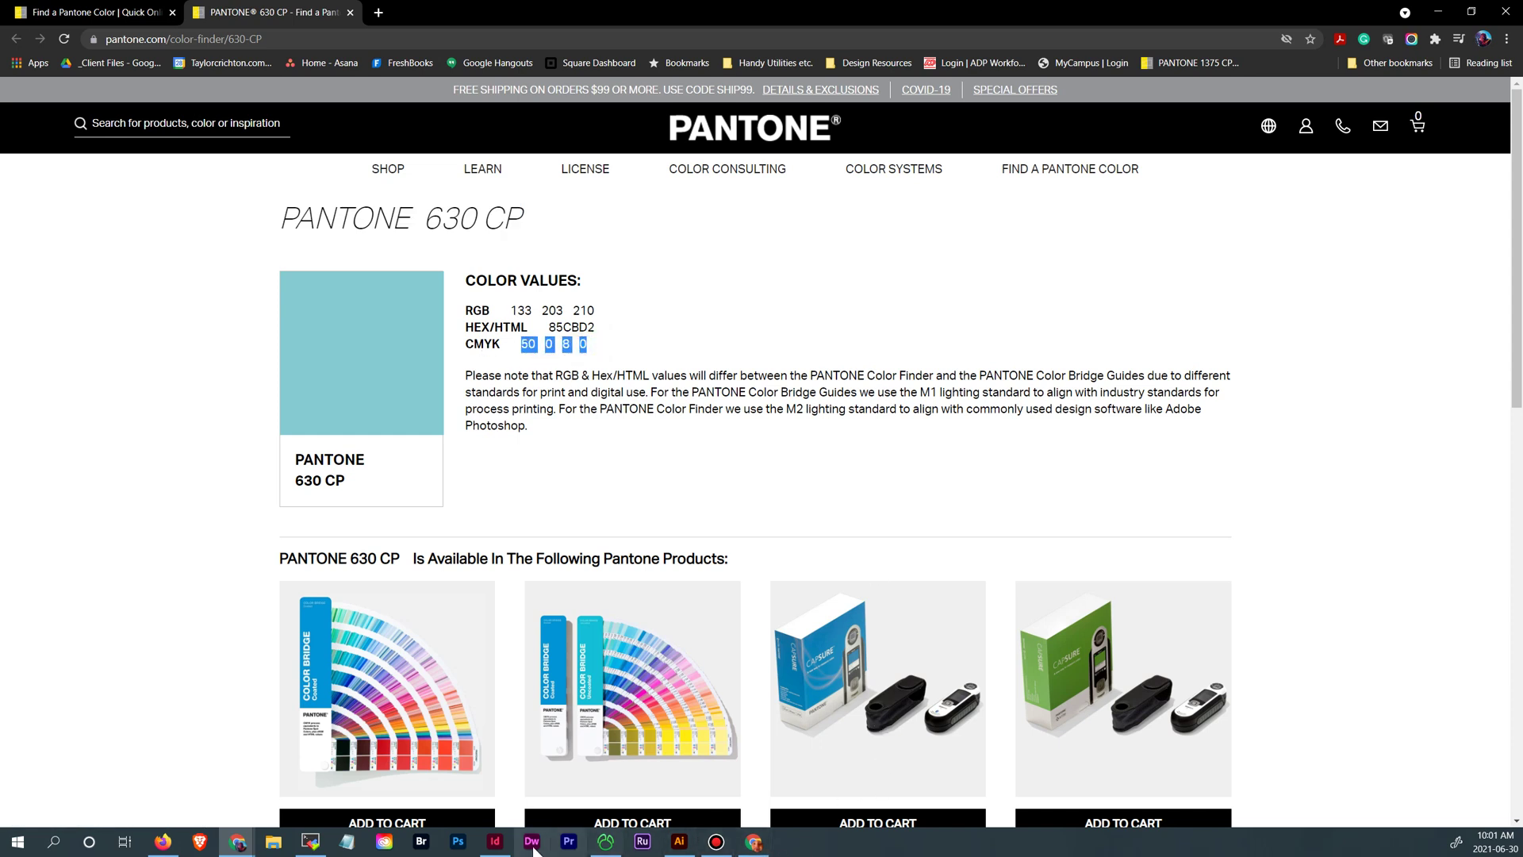
- Return to Illustrator and close the PANTONE+ Color Bridge Coated library
{"action": "mouse_move", "coordinate": [500, 848]}
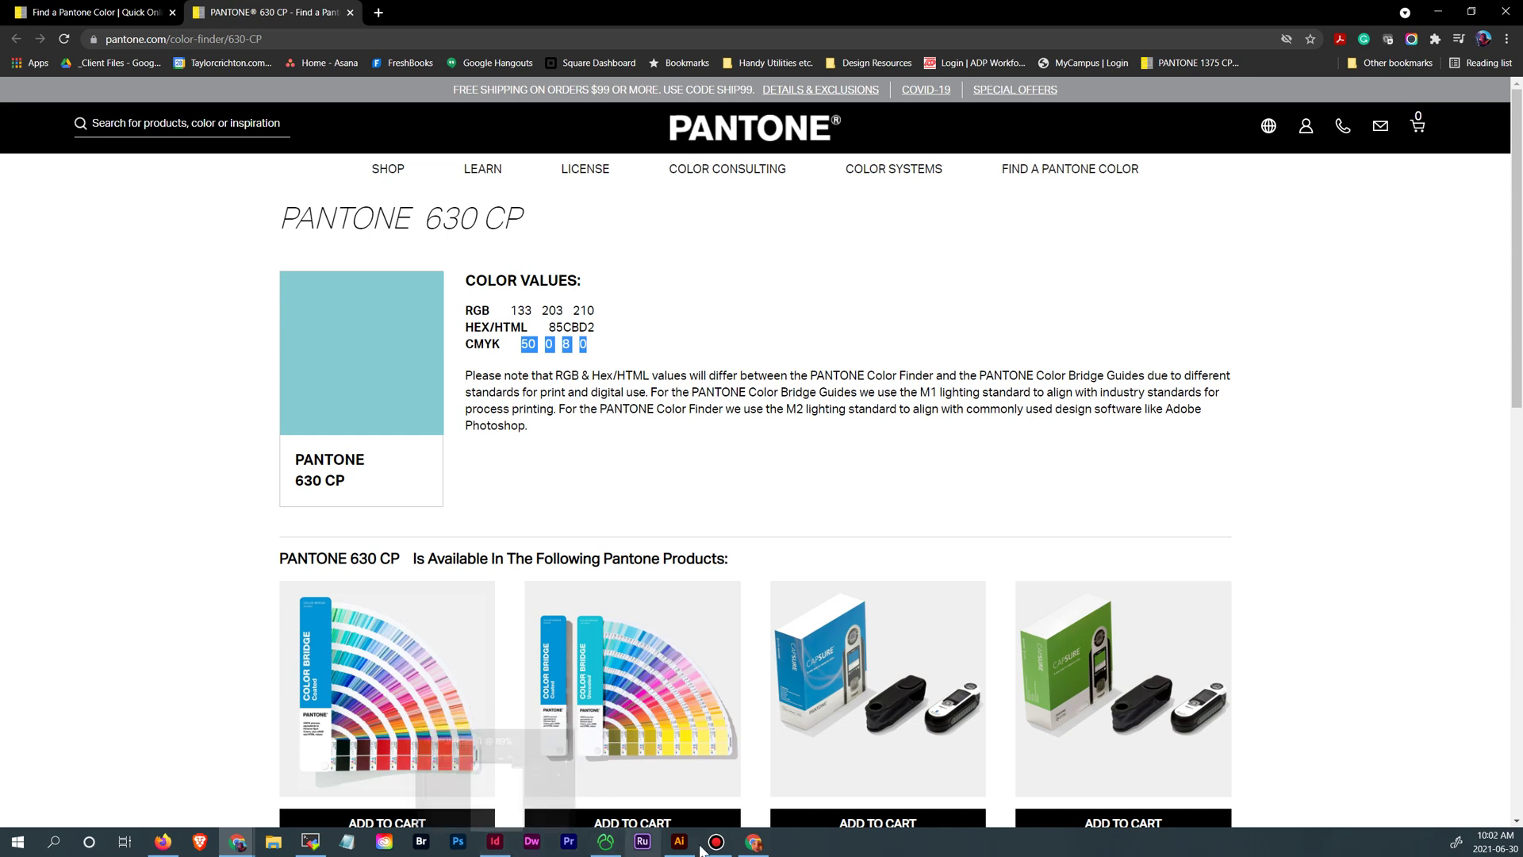
{"action": "mouse_move", "coordinate": [686, 849]}
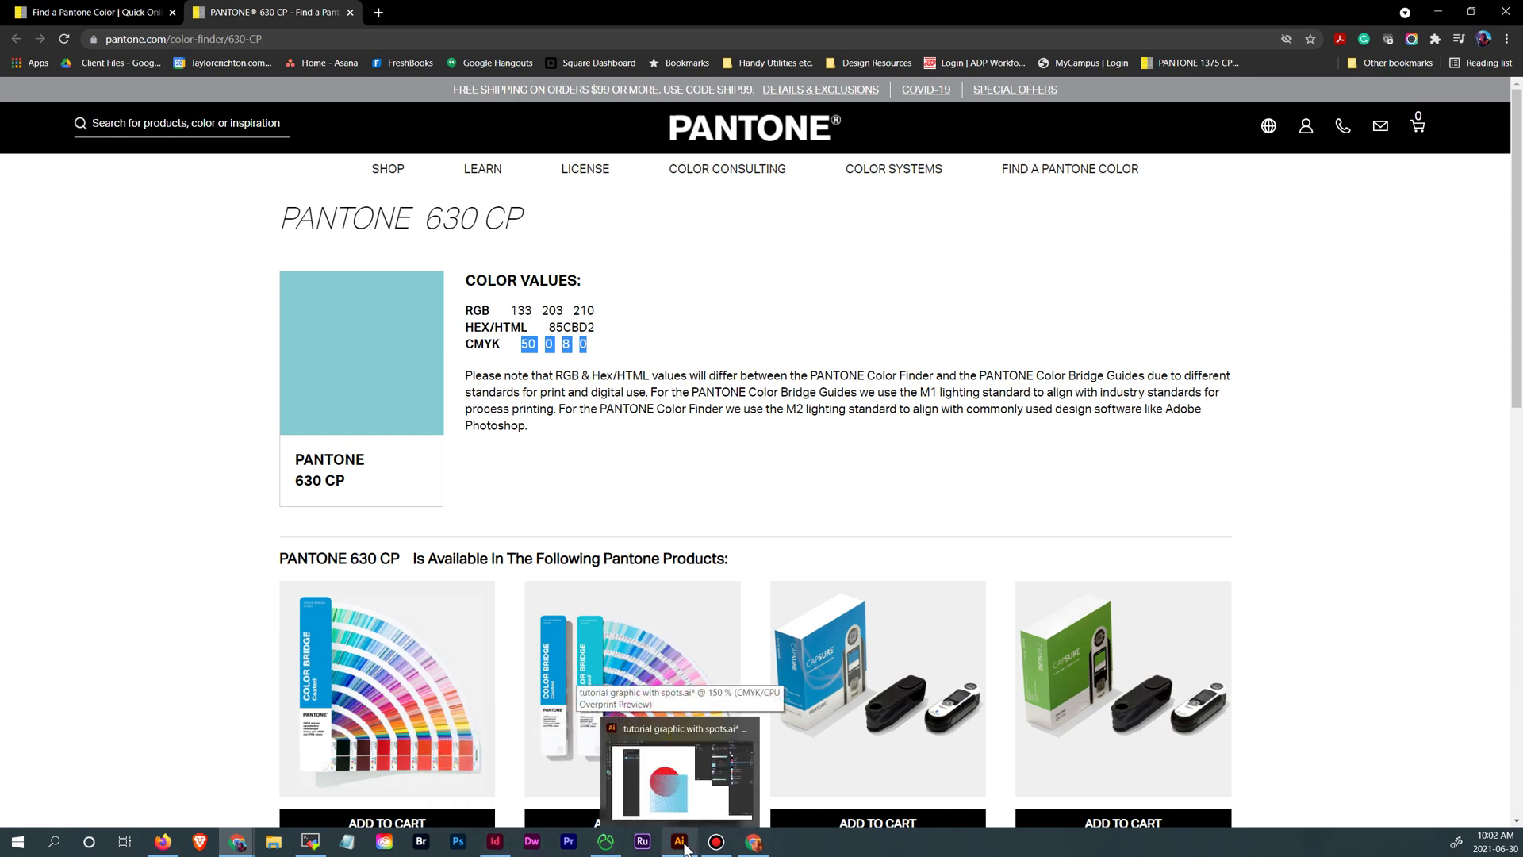
{"action": "left_click", "coordinate": [686, 848]}
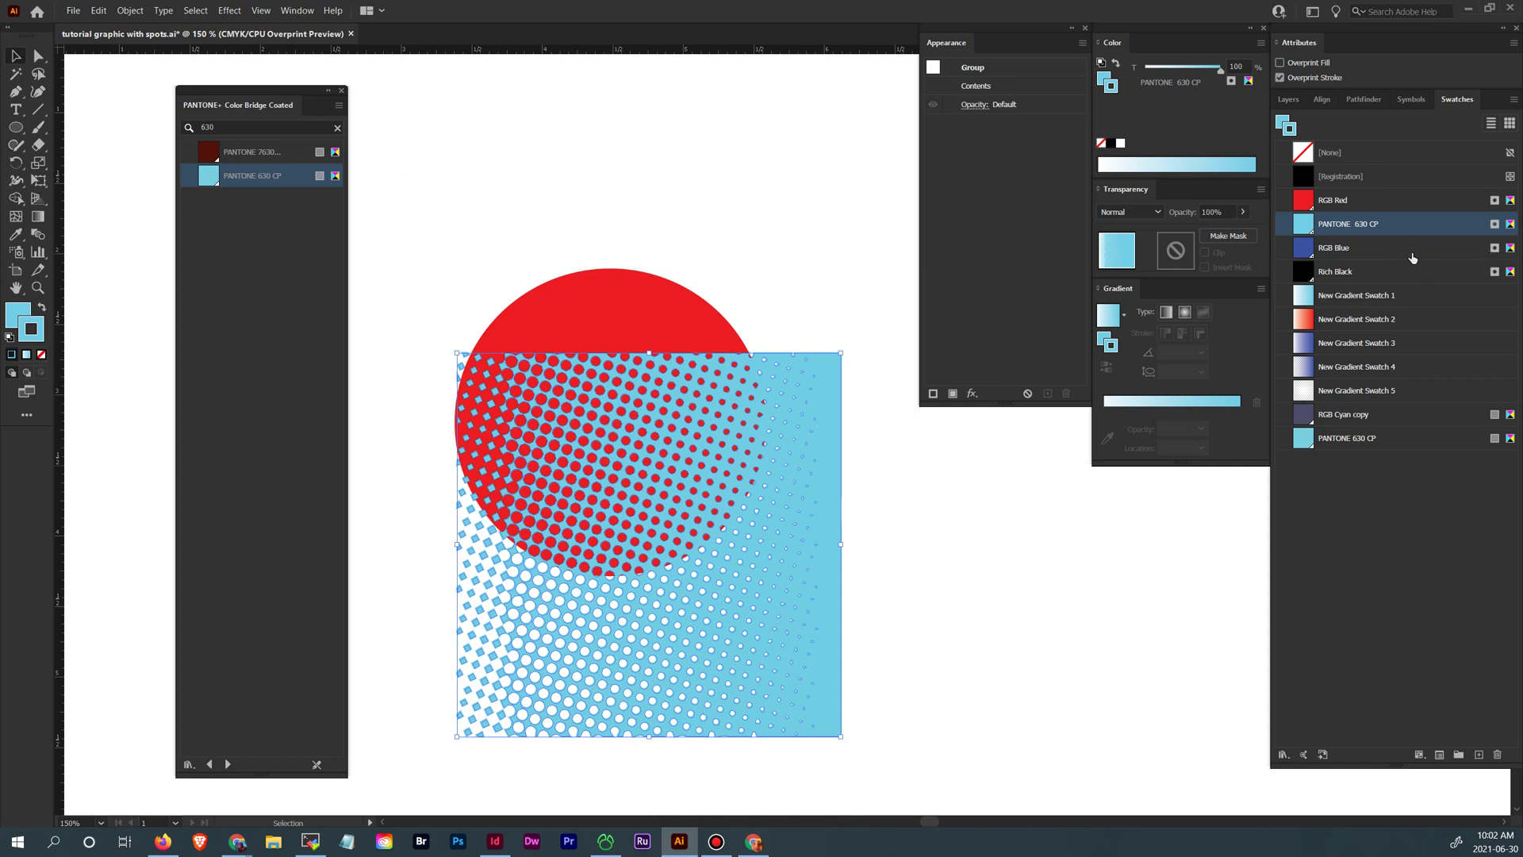
{"action": "left_click", "coordinate": [340, 90]}
{"action": "left_click", "coordinate": [1401, 463]}
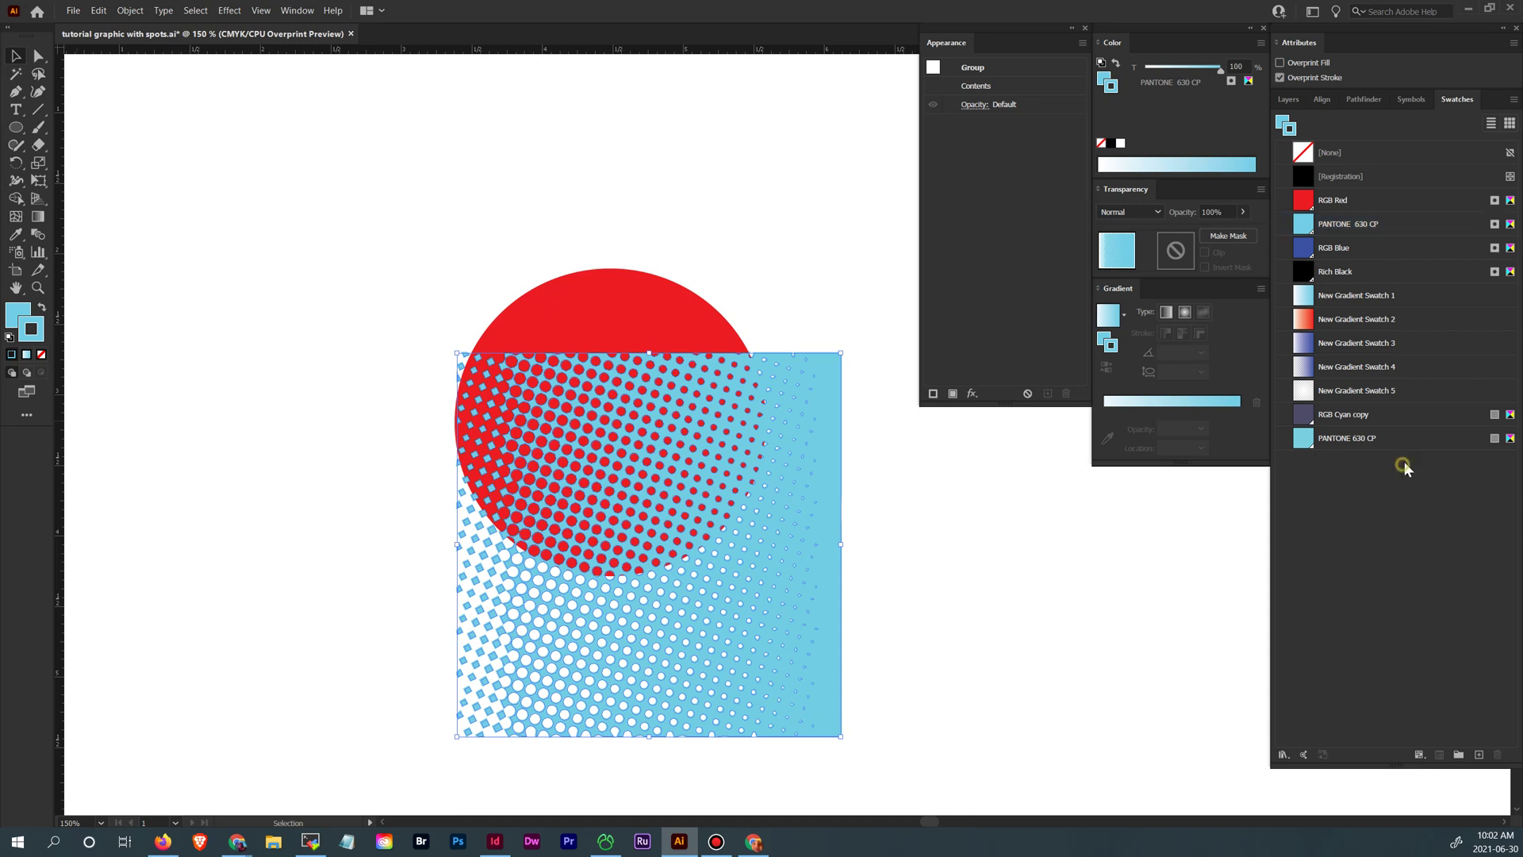
{"action": "left_click", "coordinate": [1418, 417]}
{"action": "left_click", "coordinate": [1420, 442], "text": "shift"}
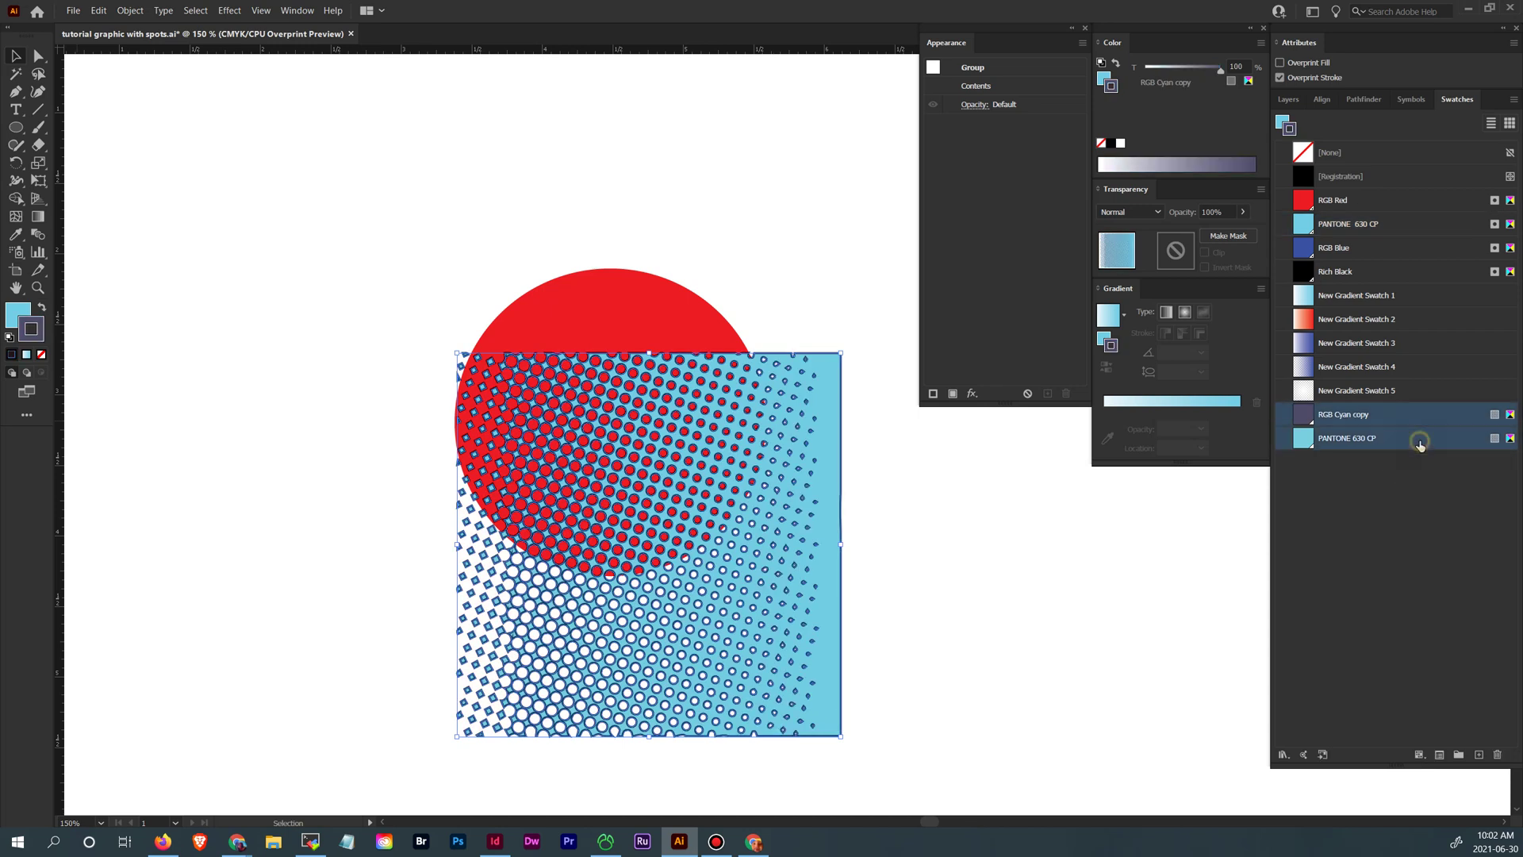
{"action": "left_click", "coordinate": [1496, 754]}
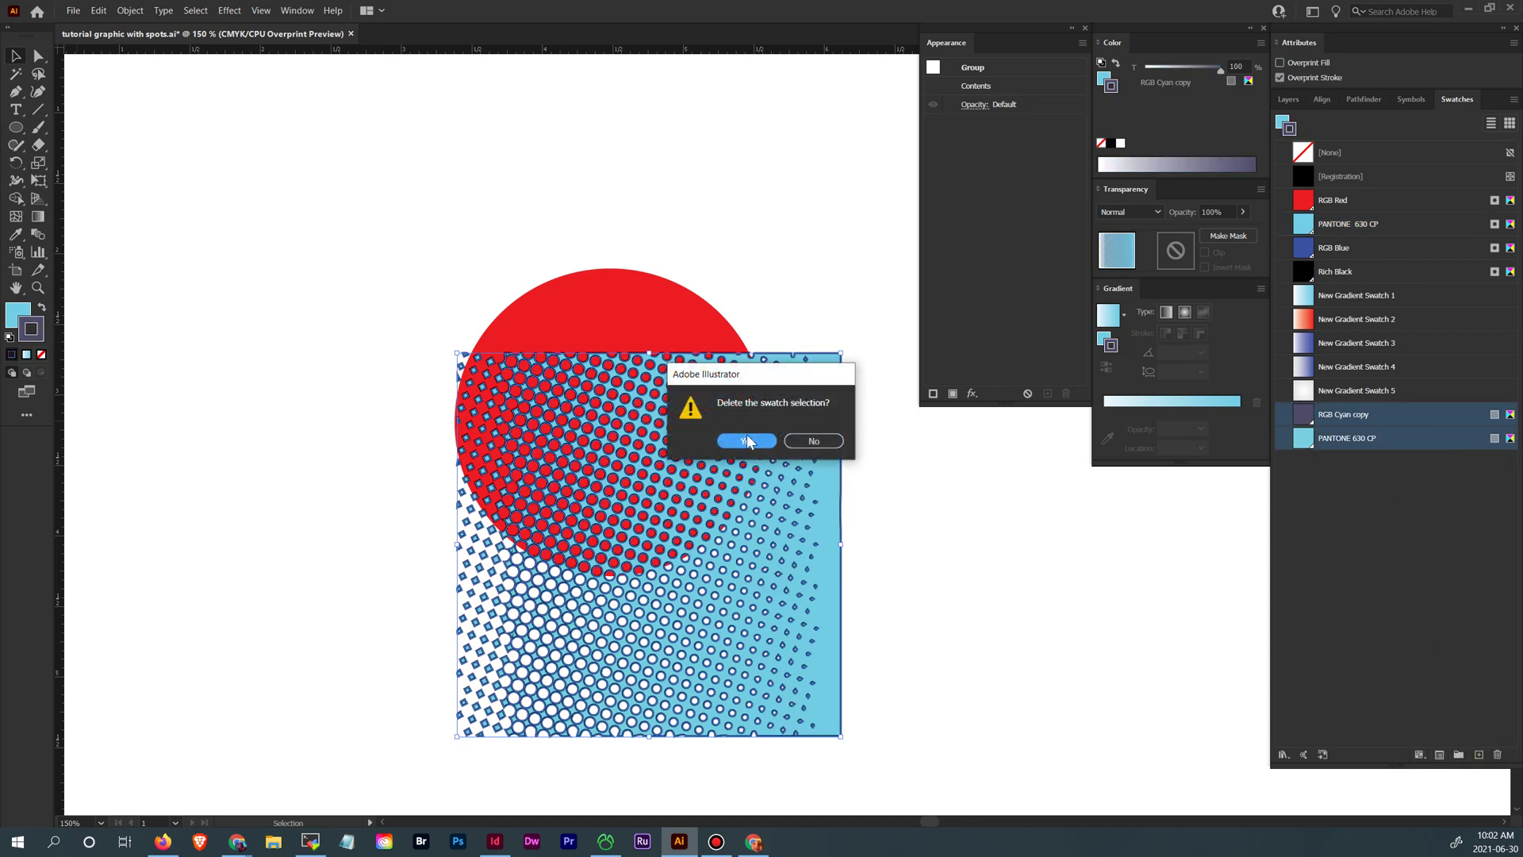
{"action": "left_click", "coordinate": [798, 440]}
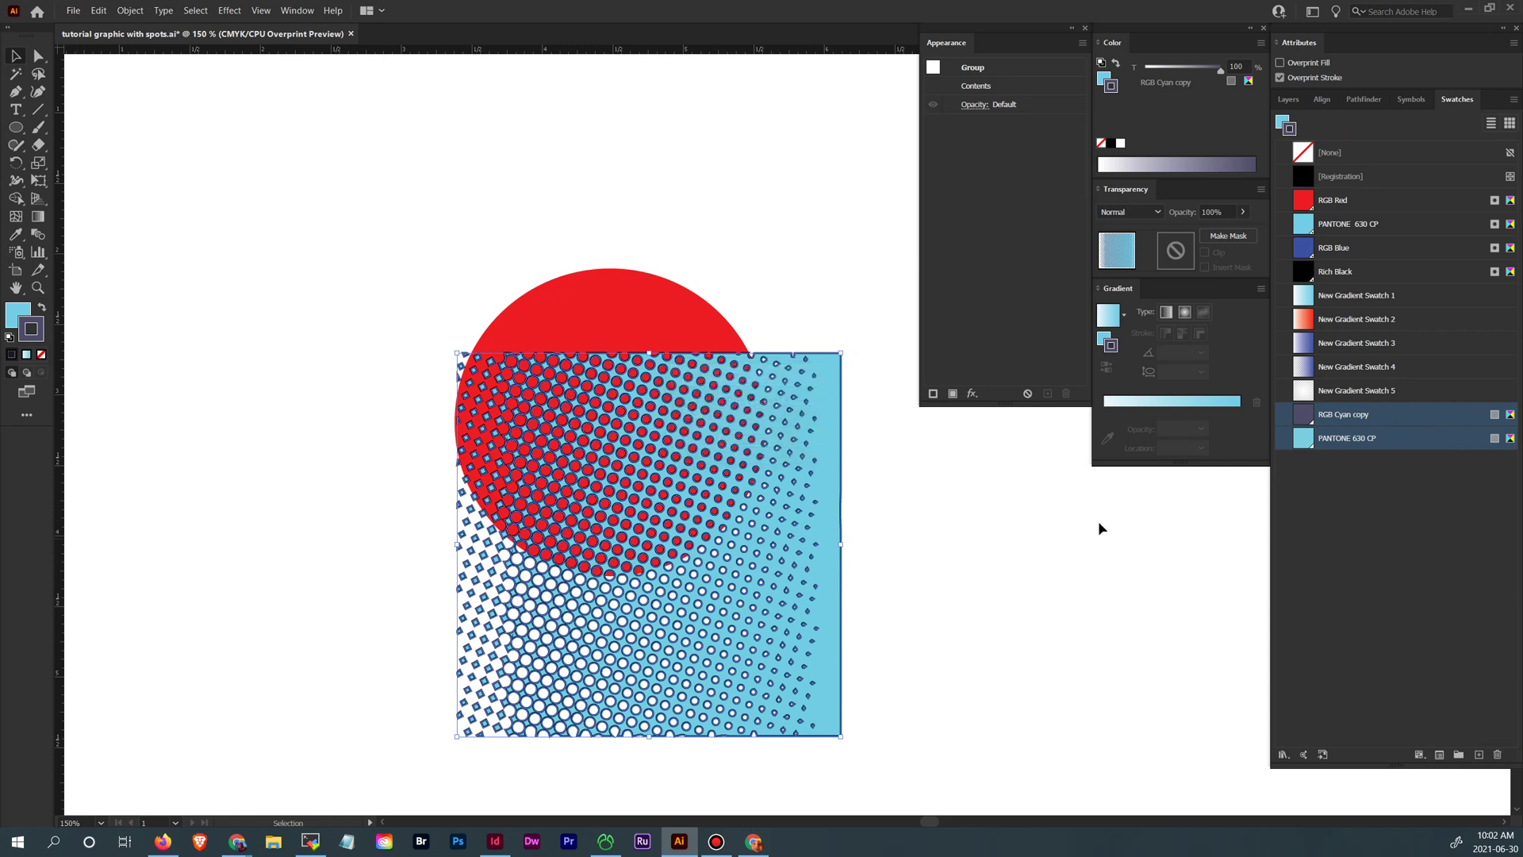
{"action": "left_click", "coordinate": [1361, 449]}
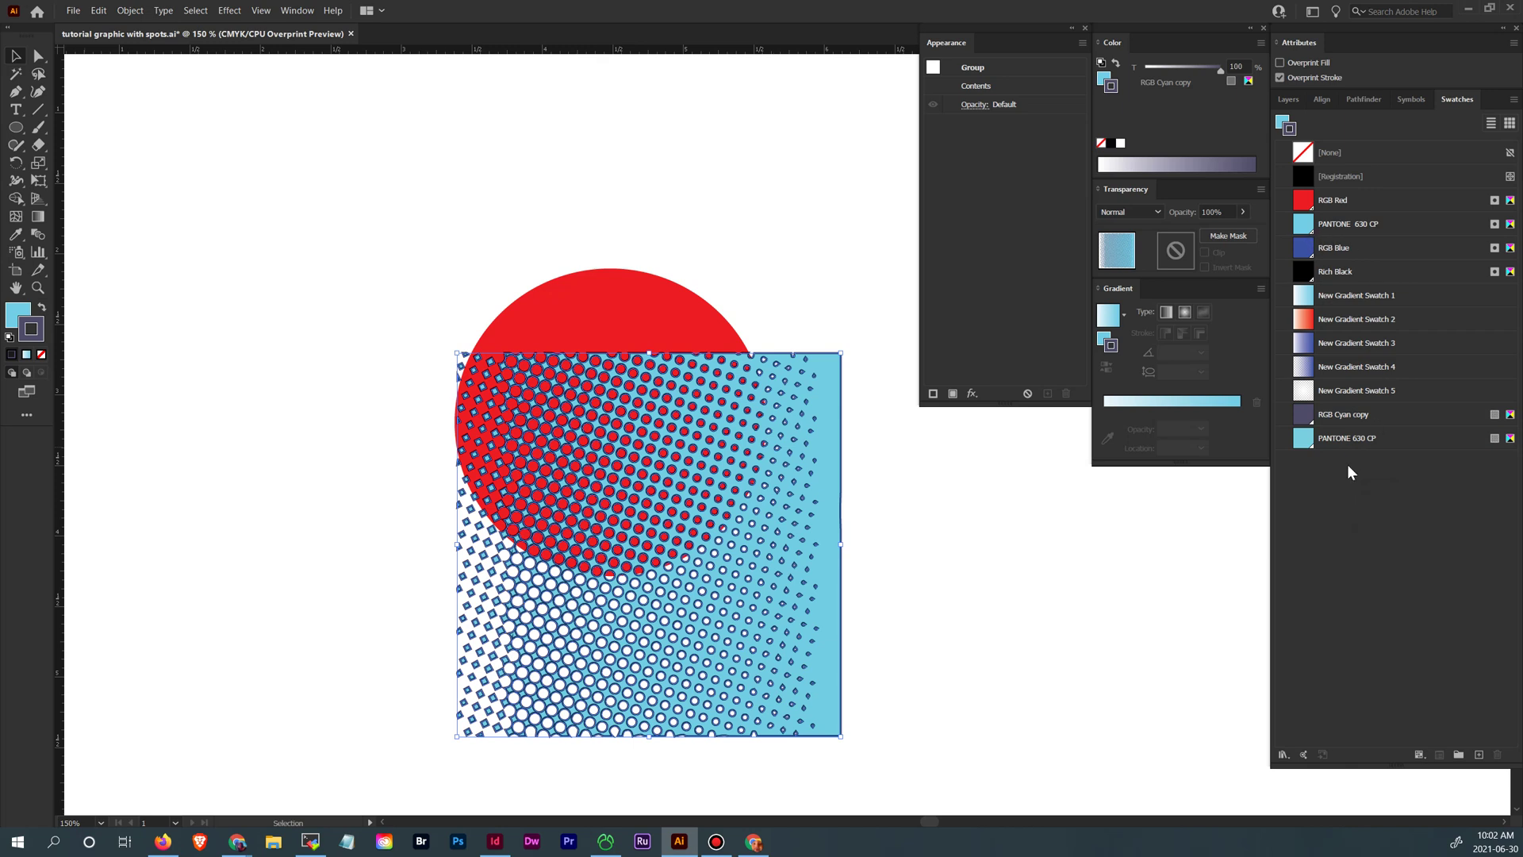
{"action": "left_click", "coordinate": [1366, 414]}
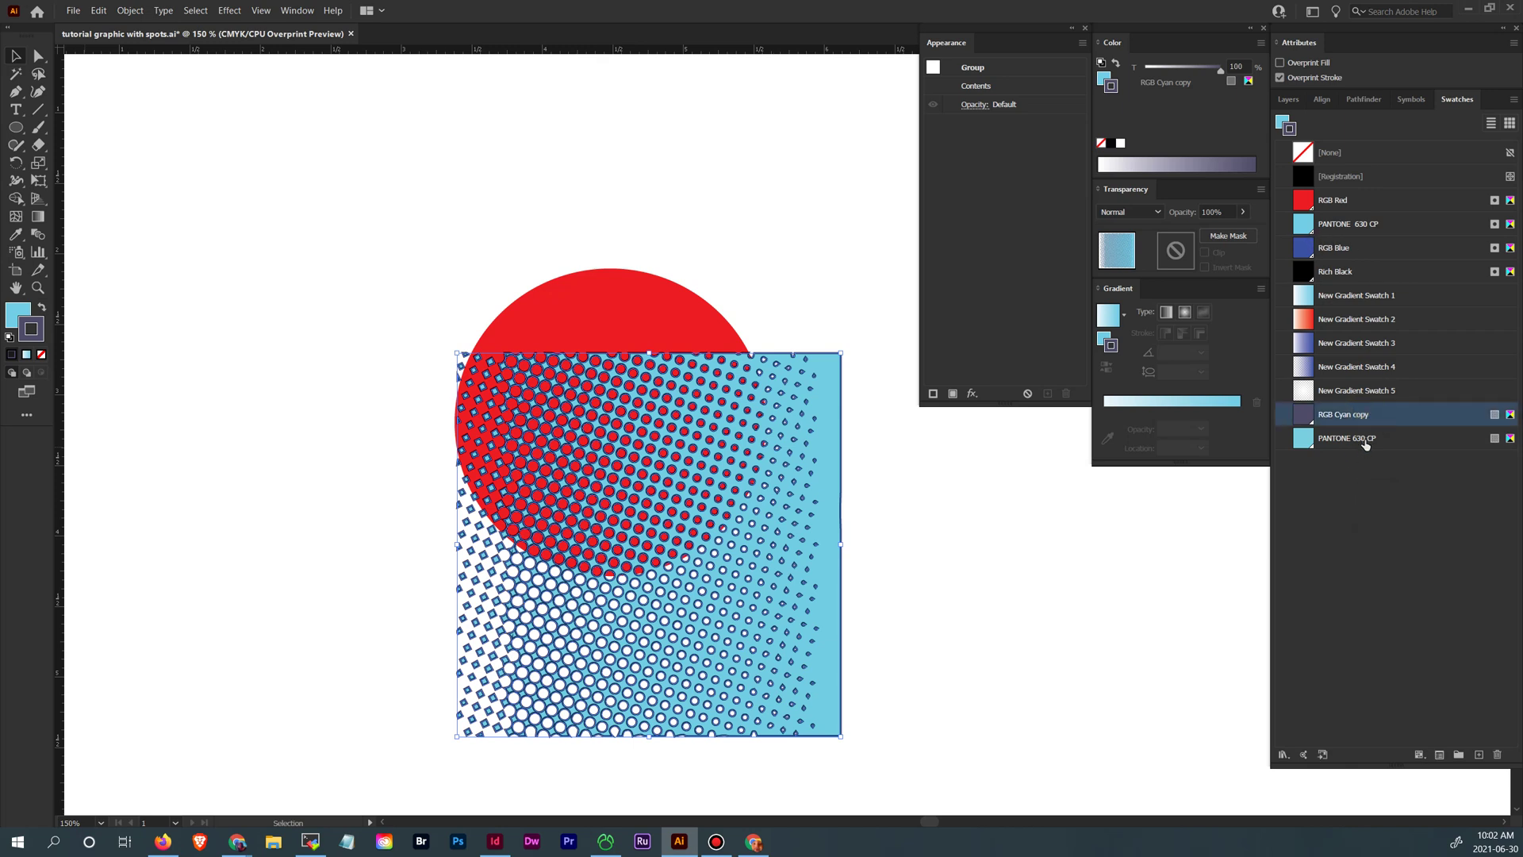
{"action": "left_click", "coordinate": [1365, 443], "text": "shift"}
{"action": "left_click", "coordinate": [1500, 756]}
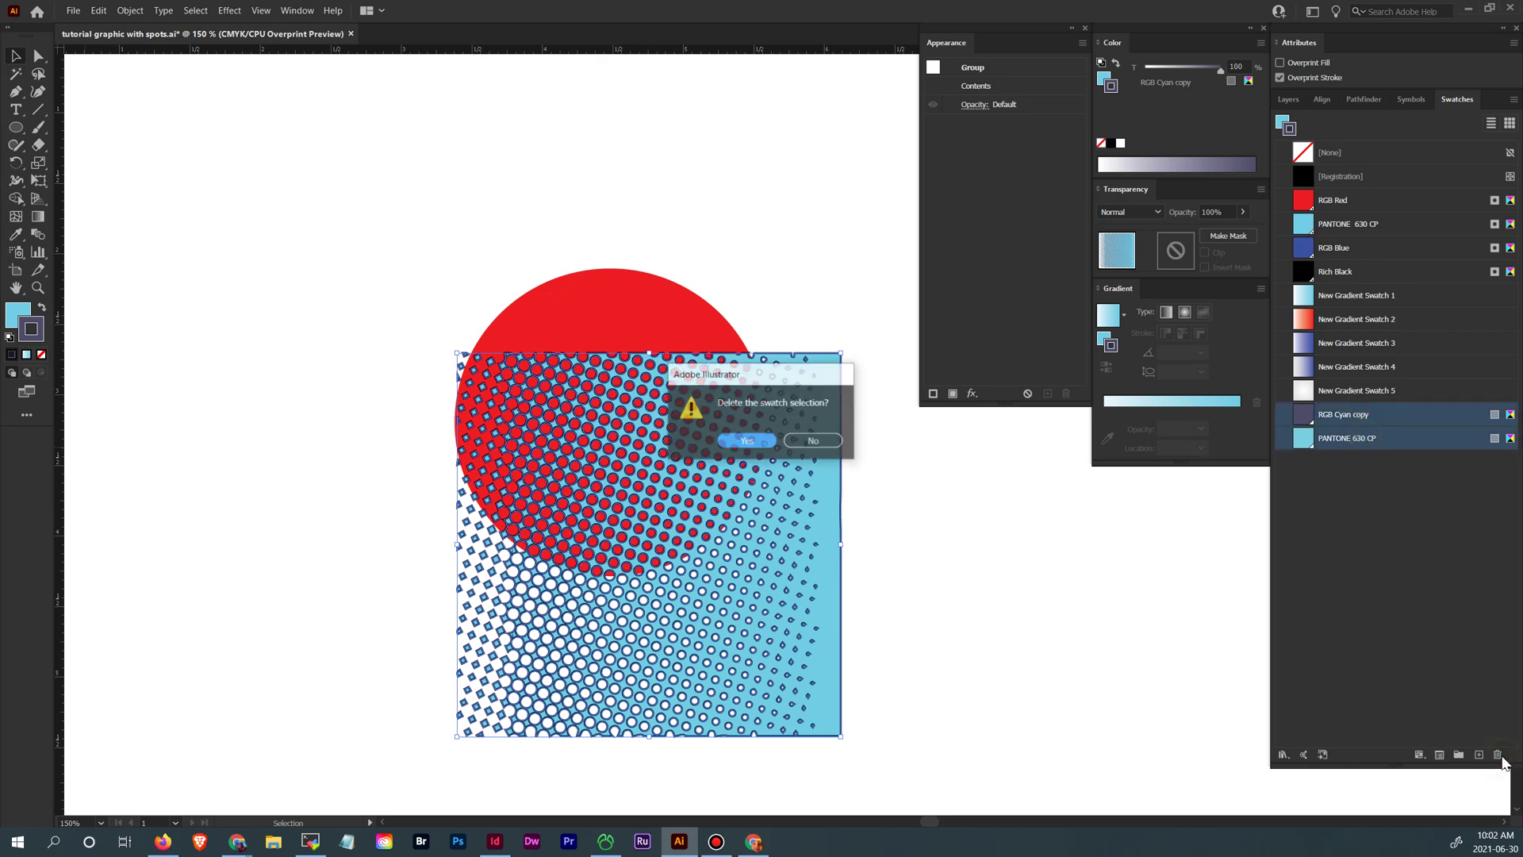
{"action": "left_click", "coordinate": [812, 439]}
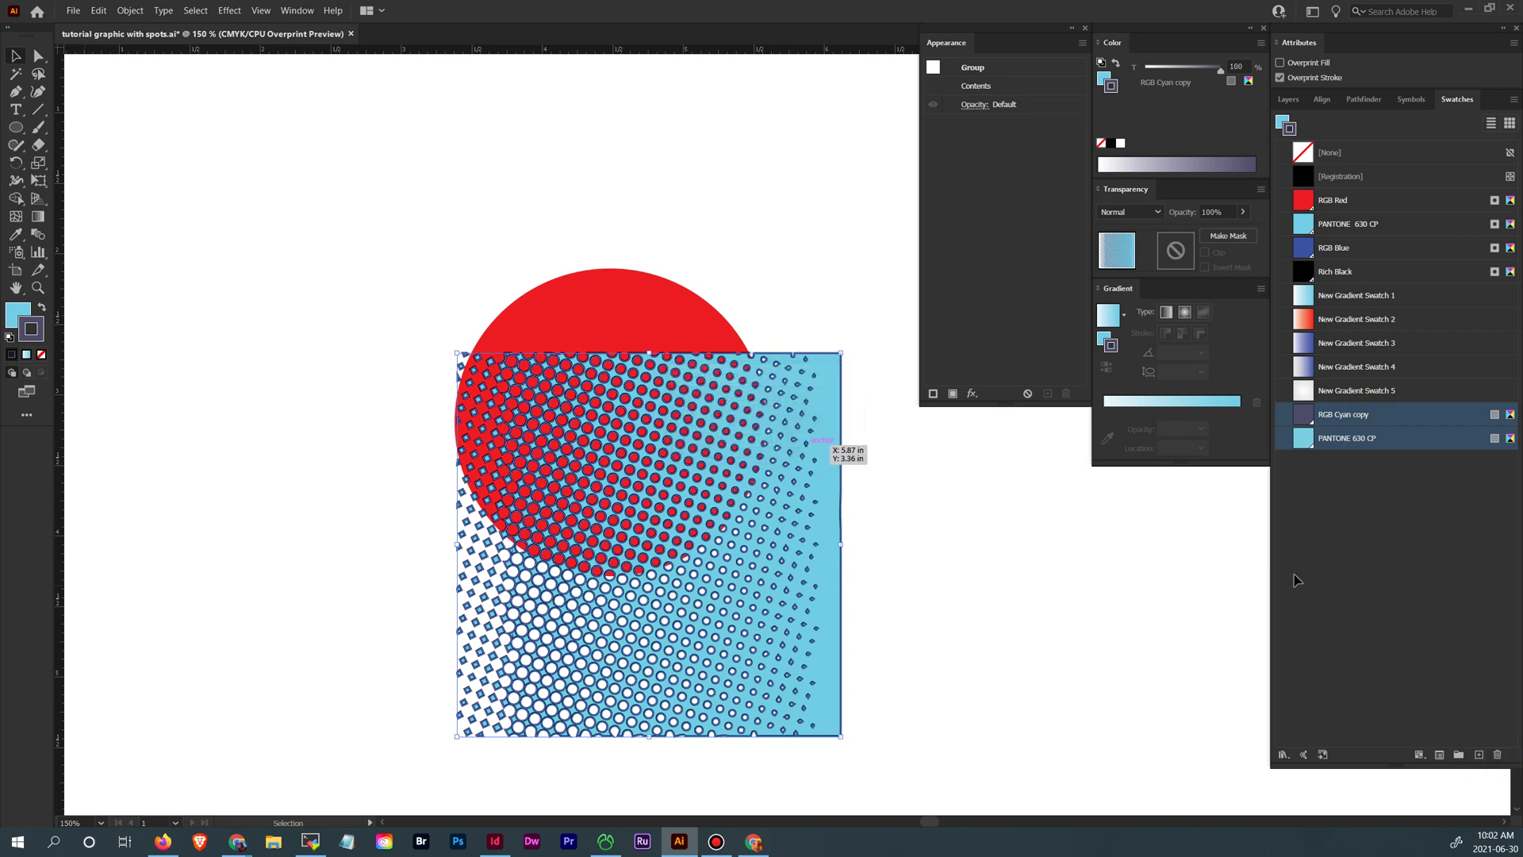
- Apply the PANTONE 630 CP spot swatch to the halftone group's stroke and save the document
{"action": "left_click", "coordinate": [1067, 584]}
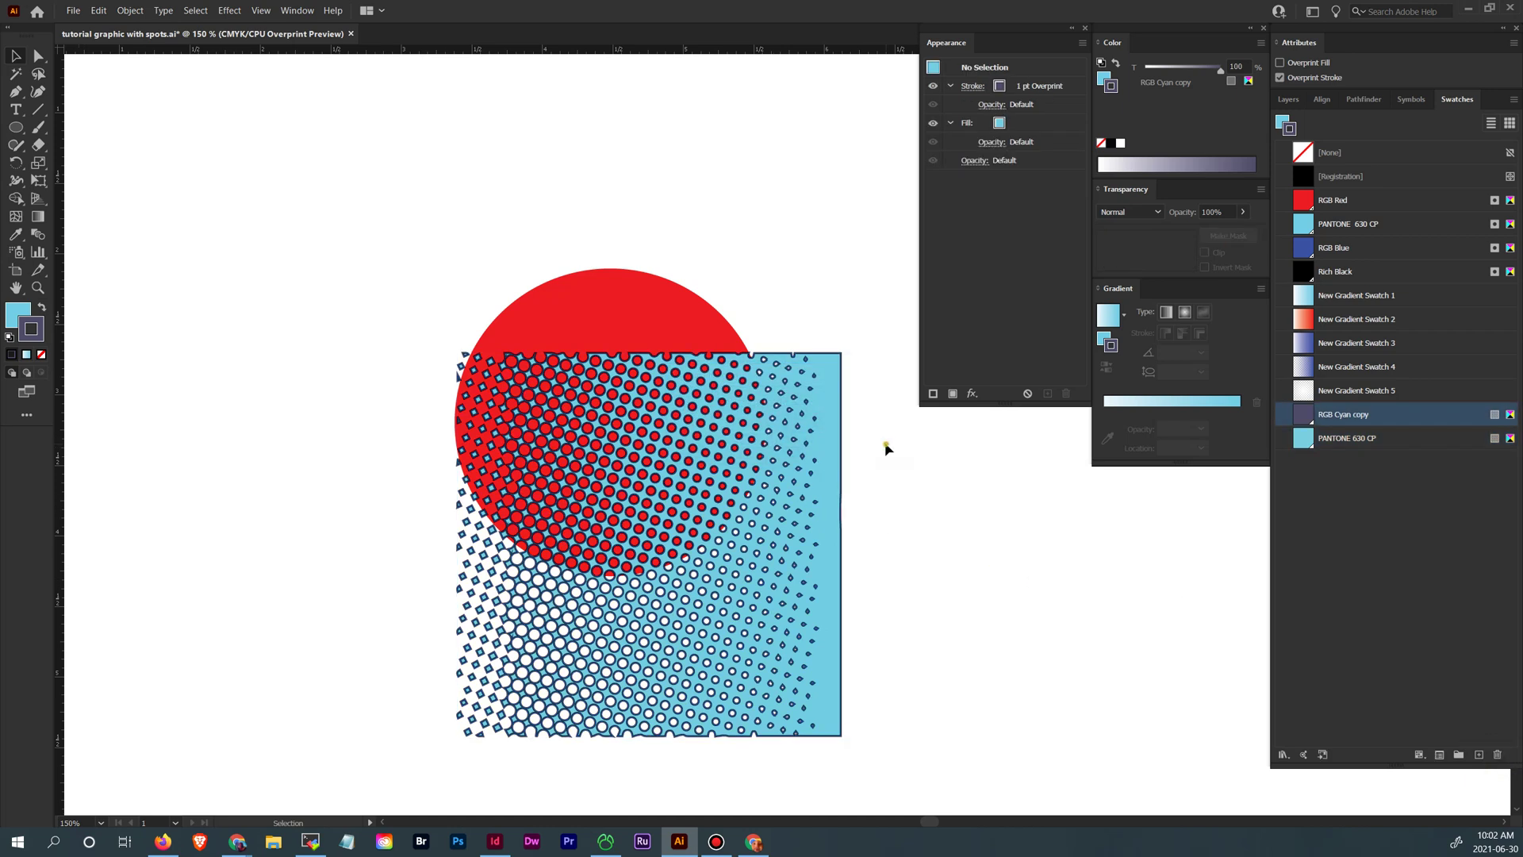
{"action": "left_click", "coordinate": [764, 389]}
{"action": "left_click", "coordinate": [1384, 226]}
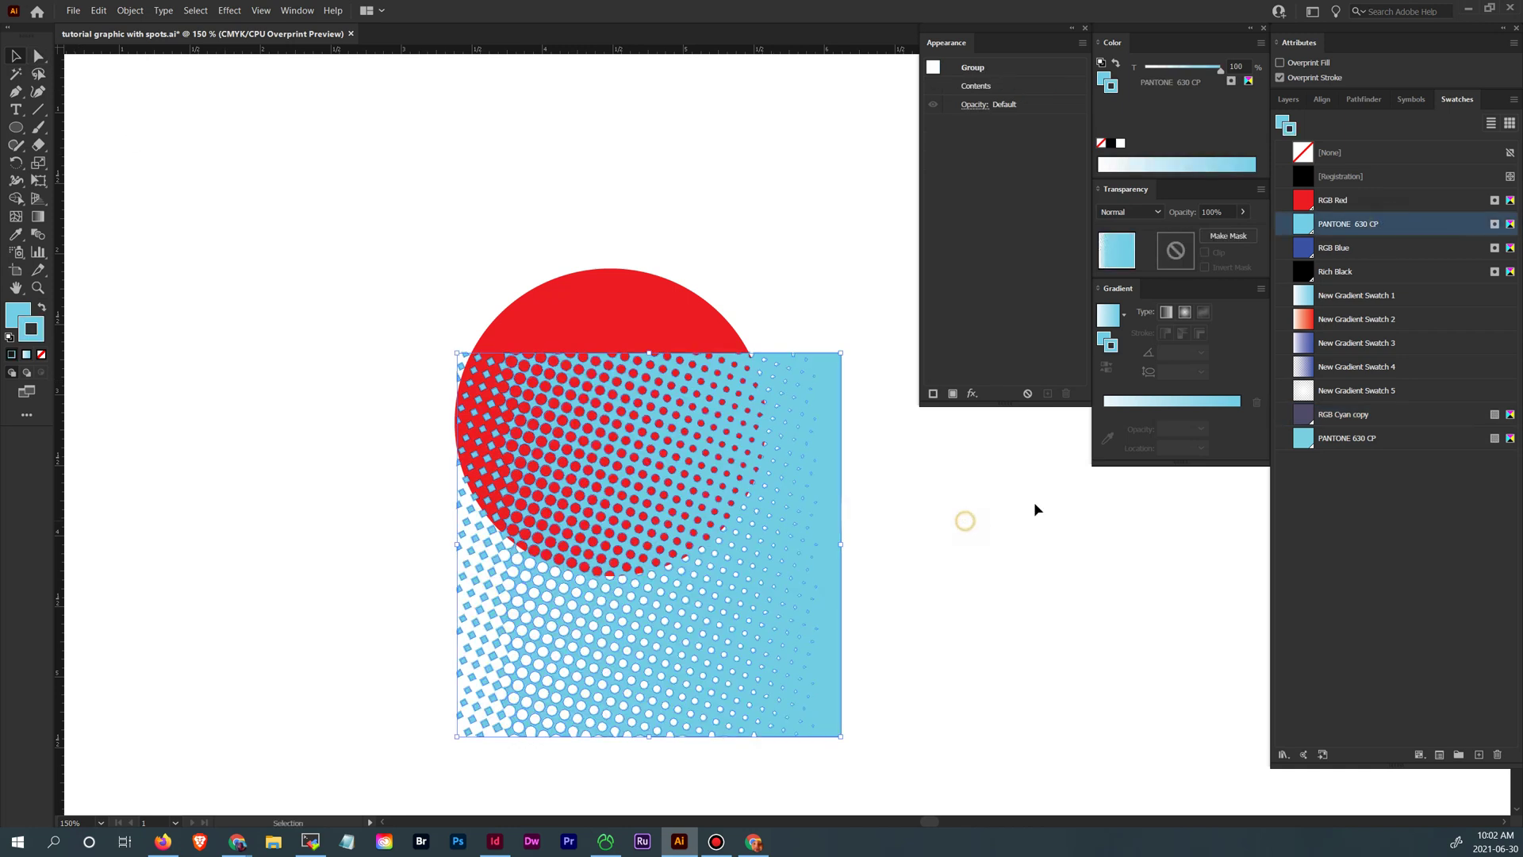
{"action": "left_click", "coordinate": [965, 520]}
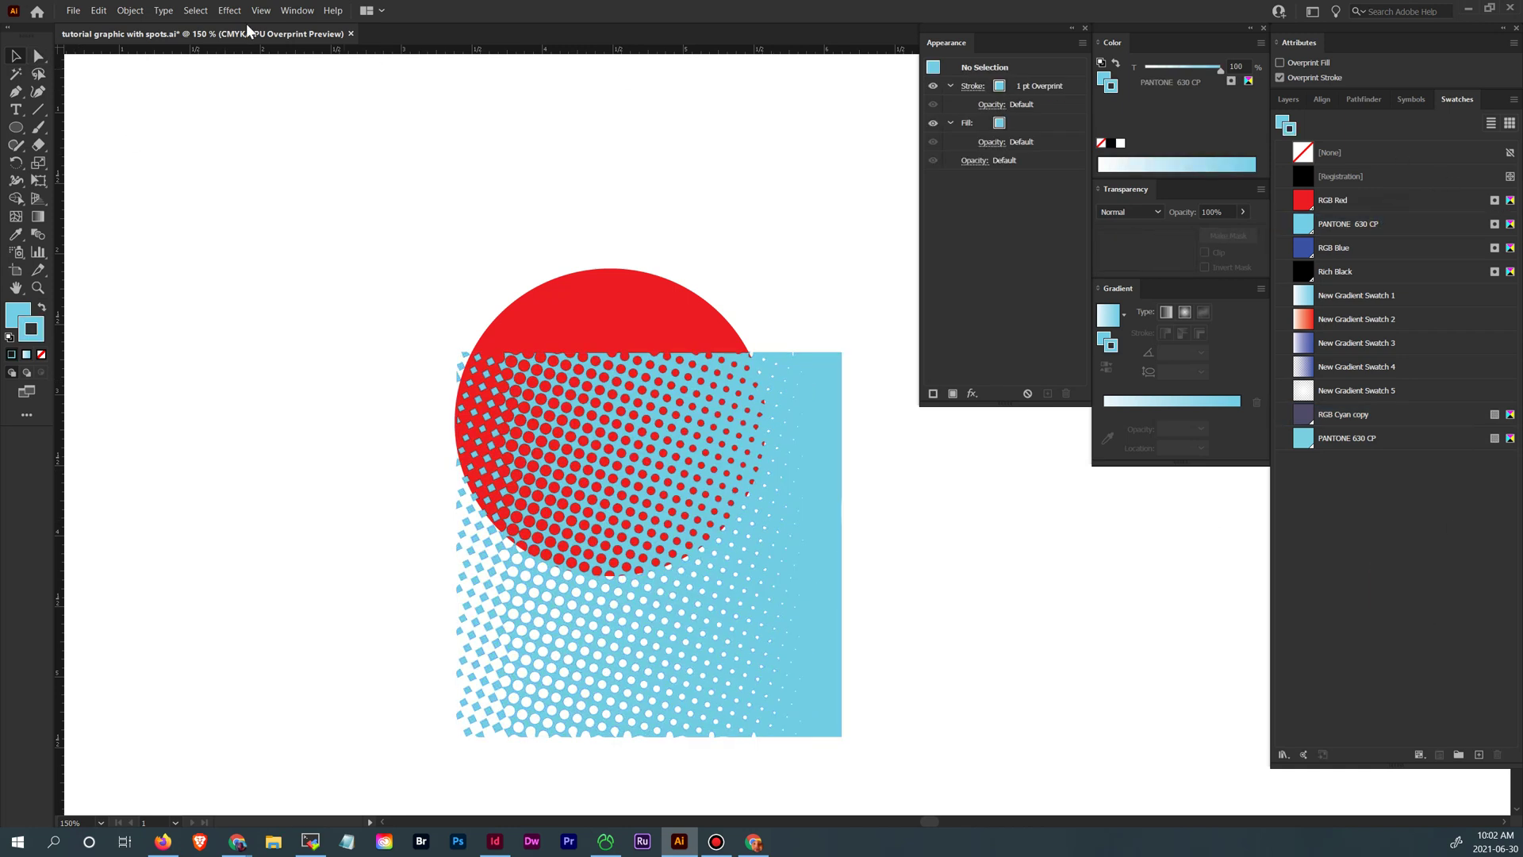
{"action": "left_click", "coordinate": [73, 11]}
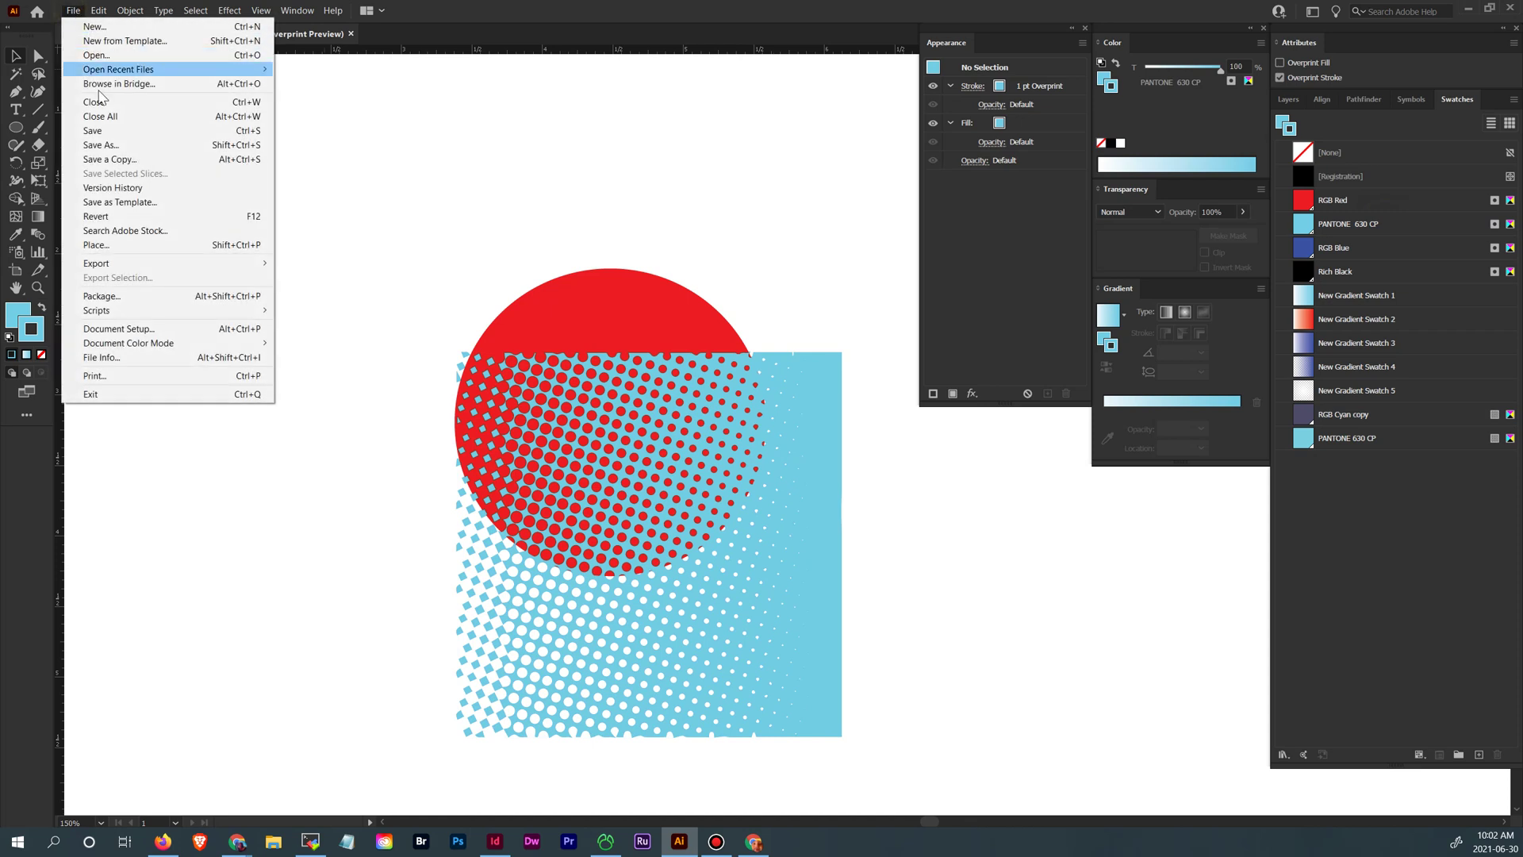
{"action": "left_click", "coordinate": [110, 131]}
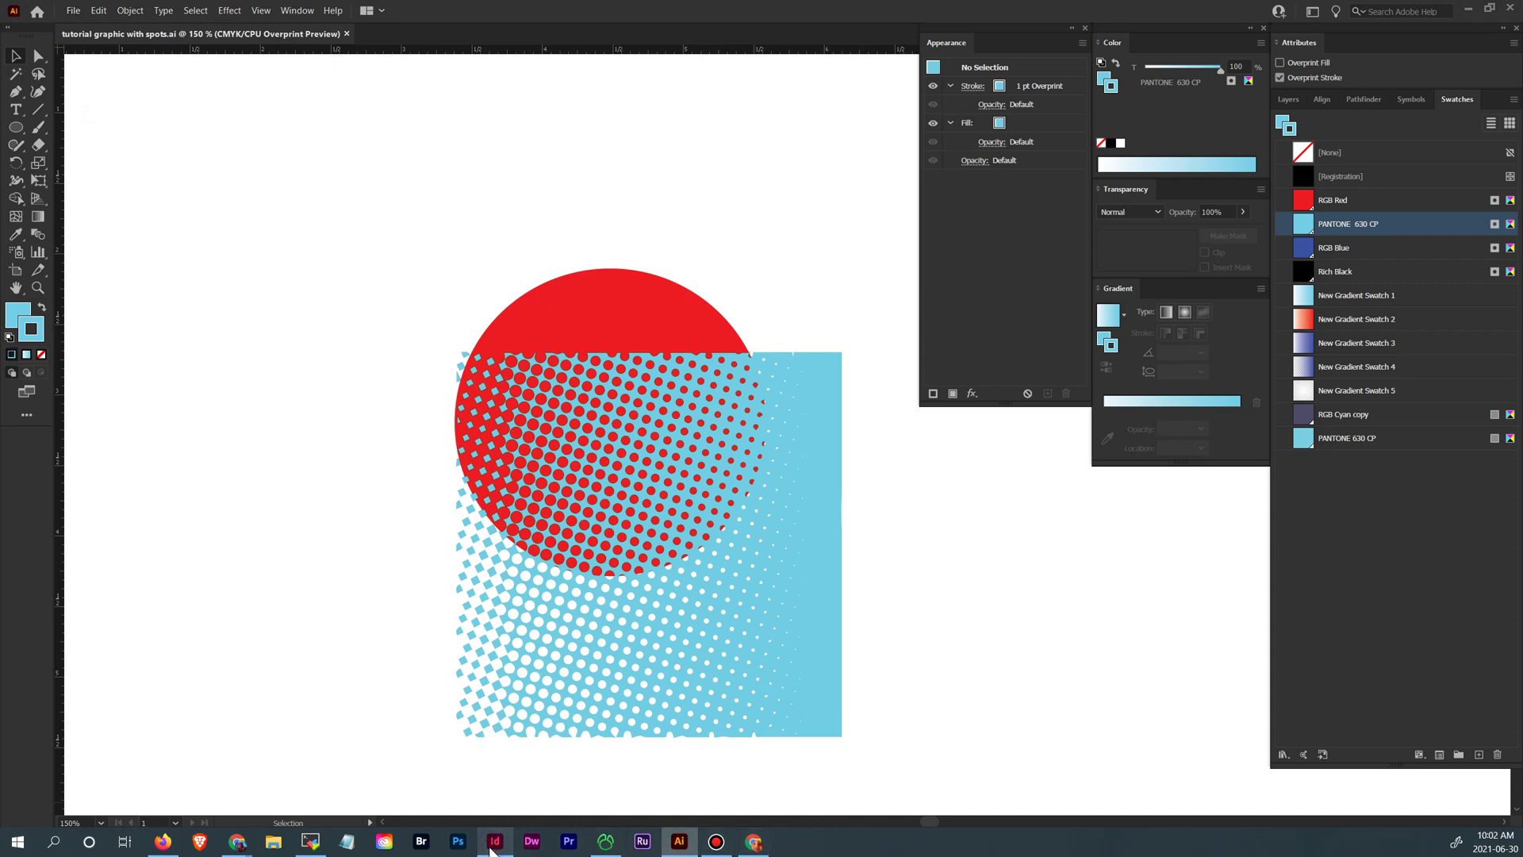
- Switch to InDesign and convert the C=100 M=0 Y=0 K=0 swatch to a spot color, keeping the default swatch name
{"action": "left_click", "coordinate": [495, 844]}
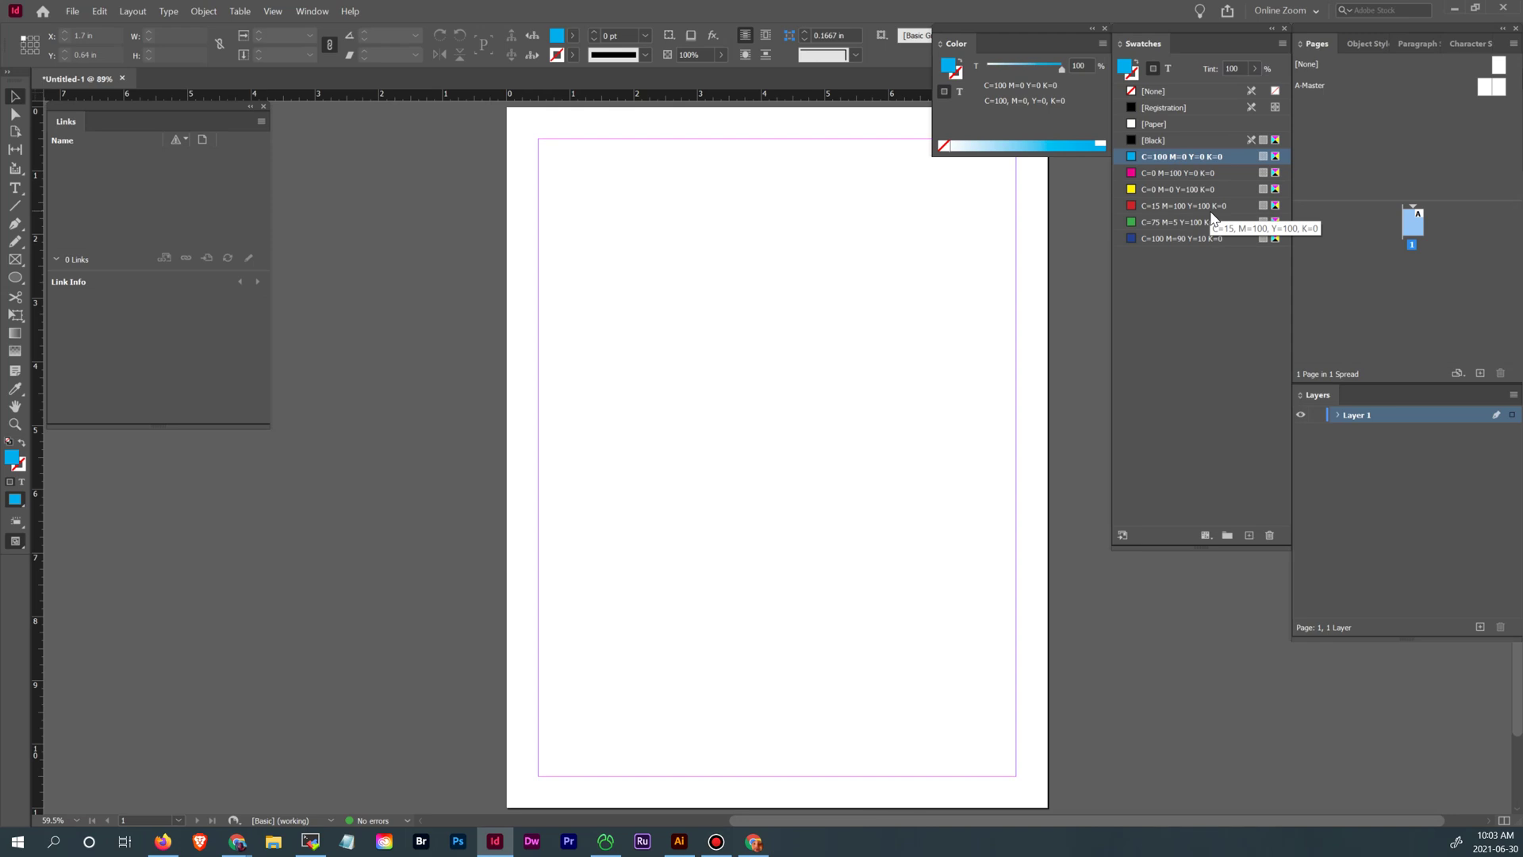
{"action": "double_click", "coordinate": [1225, 161]}
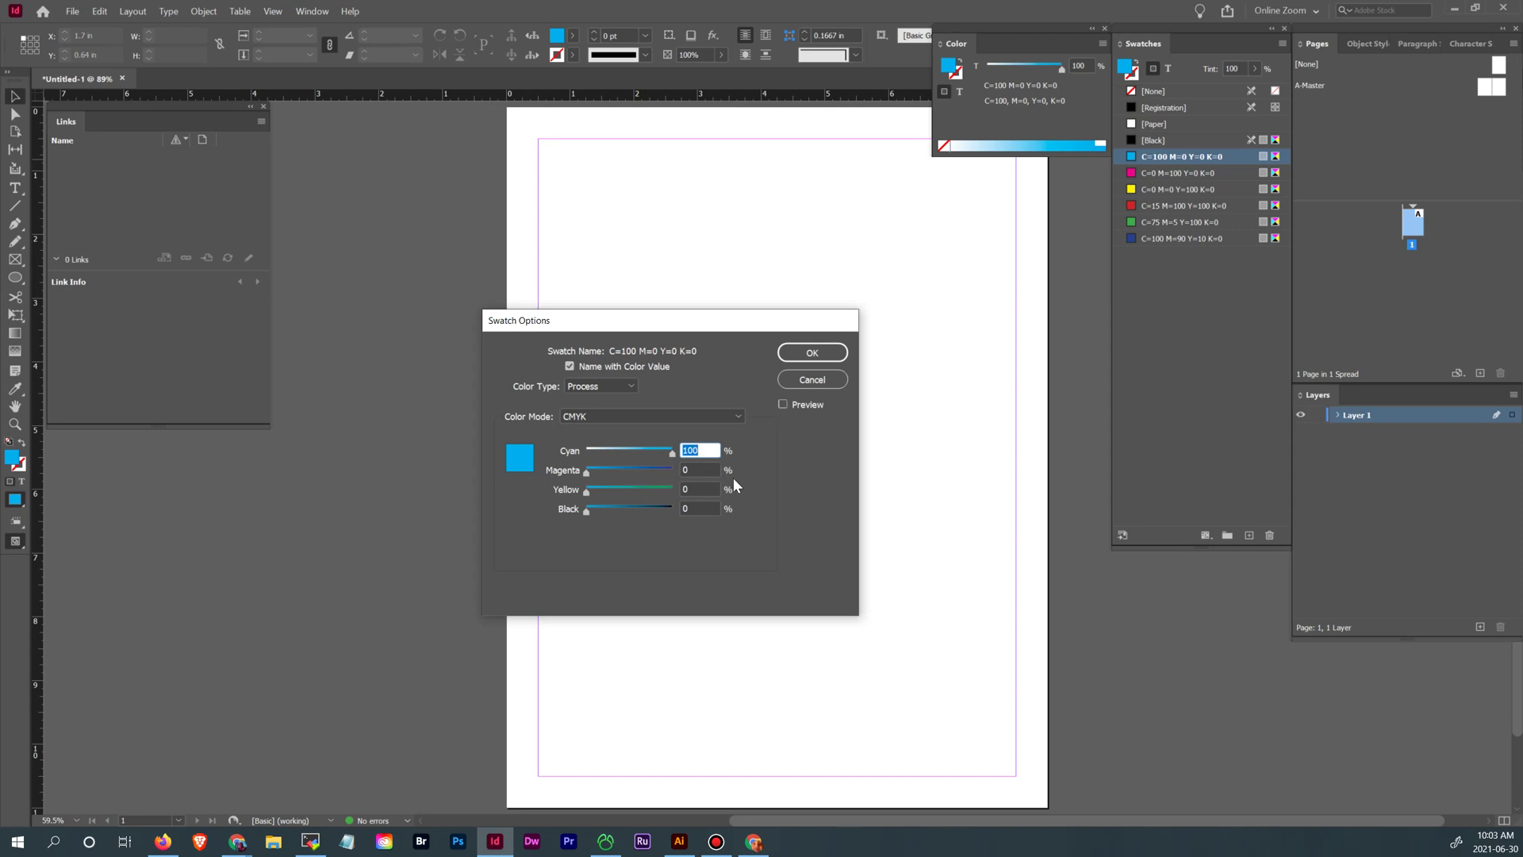
{"action": "left_click", "coordinate": [616, 382]}
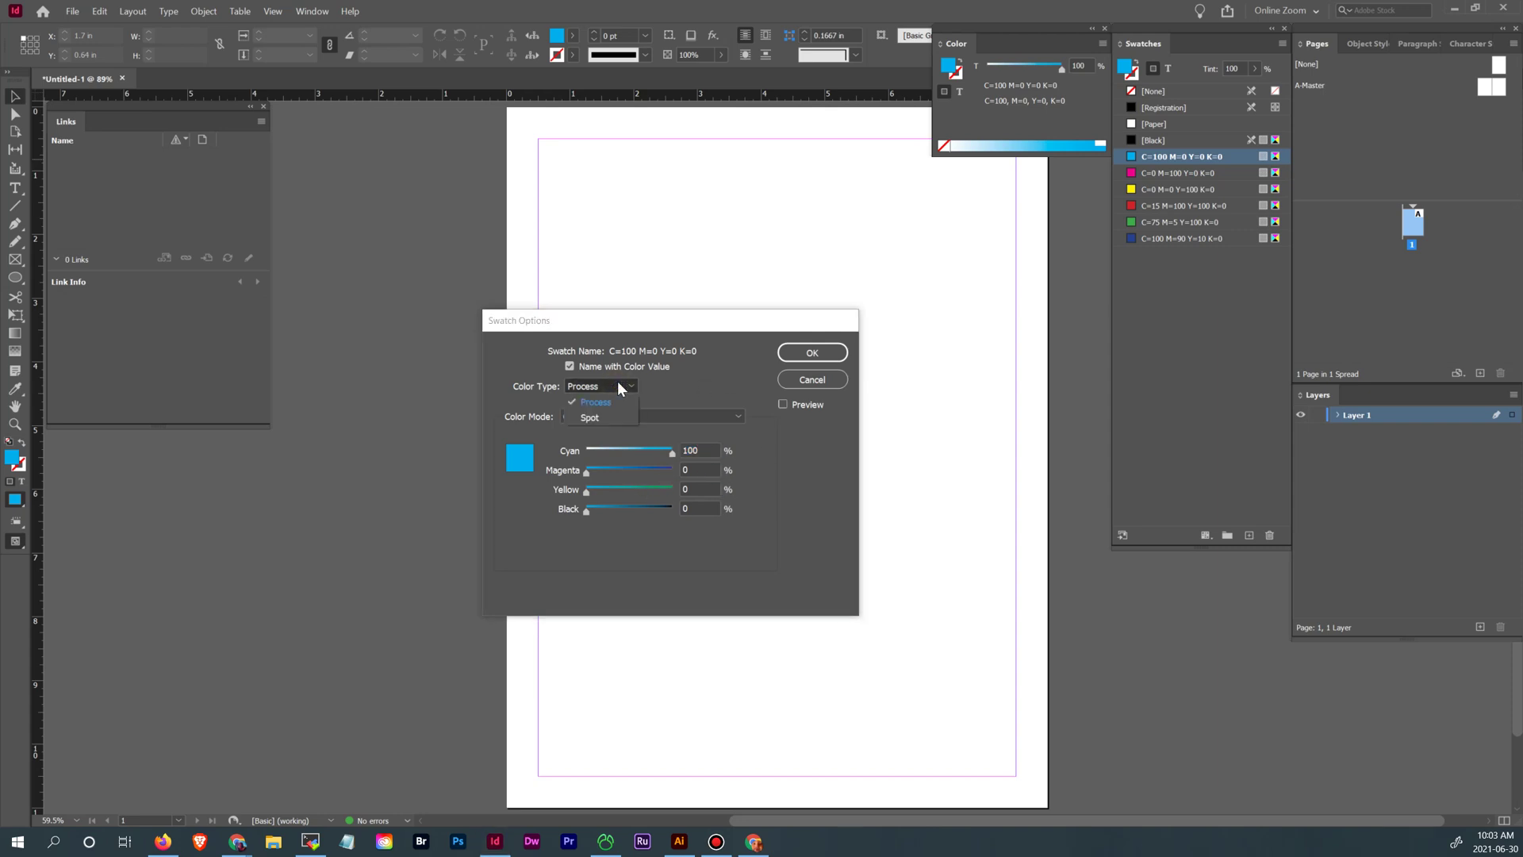
{"action": "left_click", "coordinate": [620, 417]}
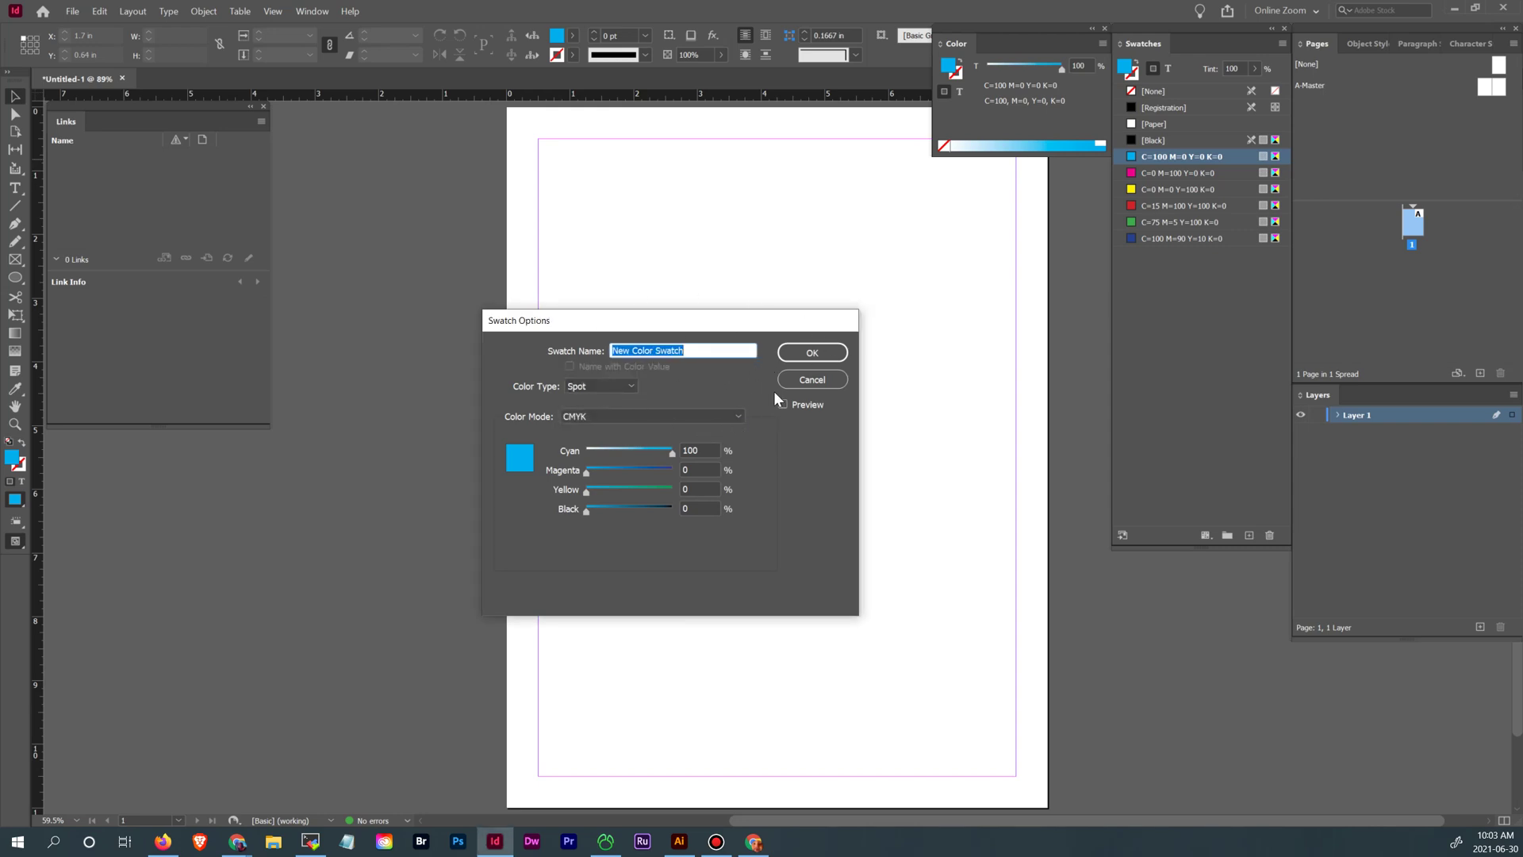
{"action": "left_click", "coordinate": [809, 357]}
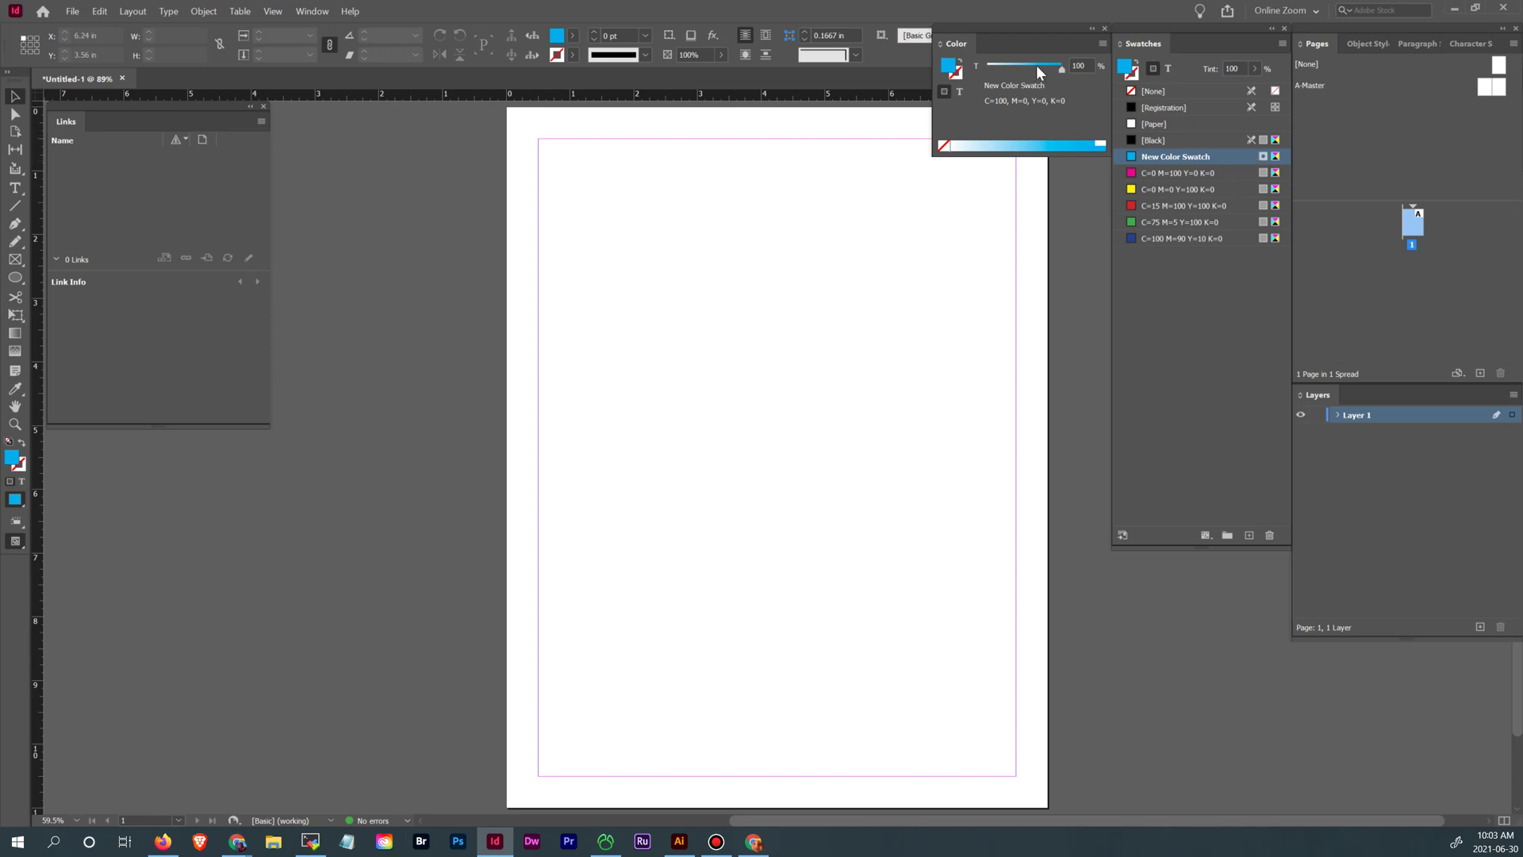
{"action": "left_click_drag", "start_coordinate": [1046, 72], "coordinate": [1085, 77]}
{"action": "left_click", "coordinate": [1239, 319]}
- Switch to Illustrator and check which swatches the halftone group and the red circle use
{"action": "left_click", "coordinate": [678, 841]}
{"action": "left_click", "coordinate": [807, 572]}
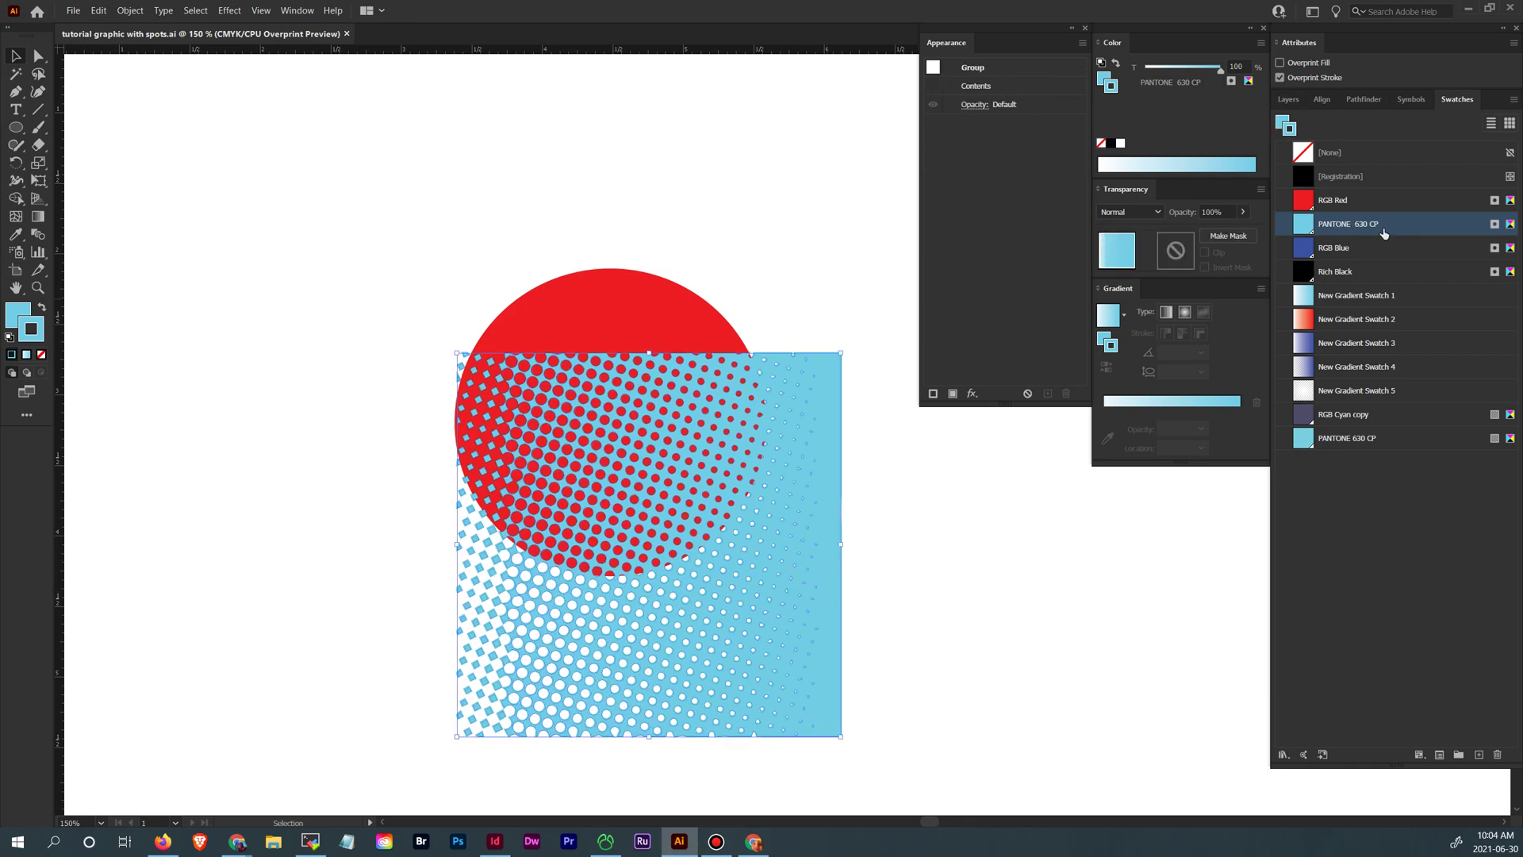
{"action": "left_click", "coordinate": [607, 301]}
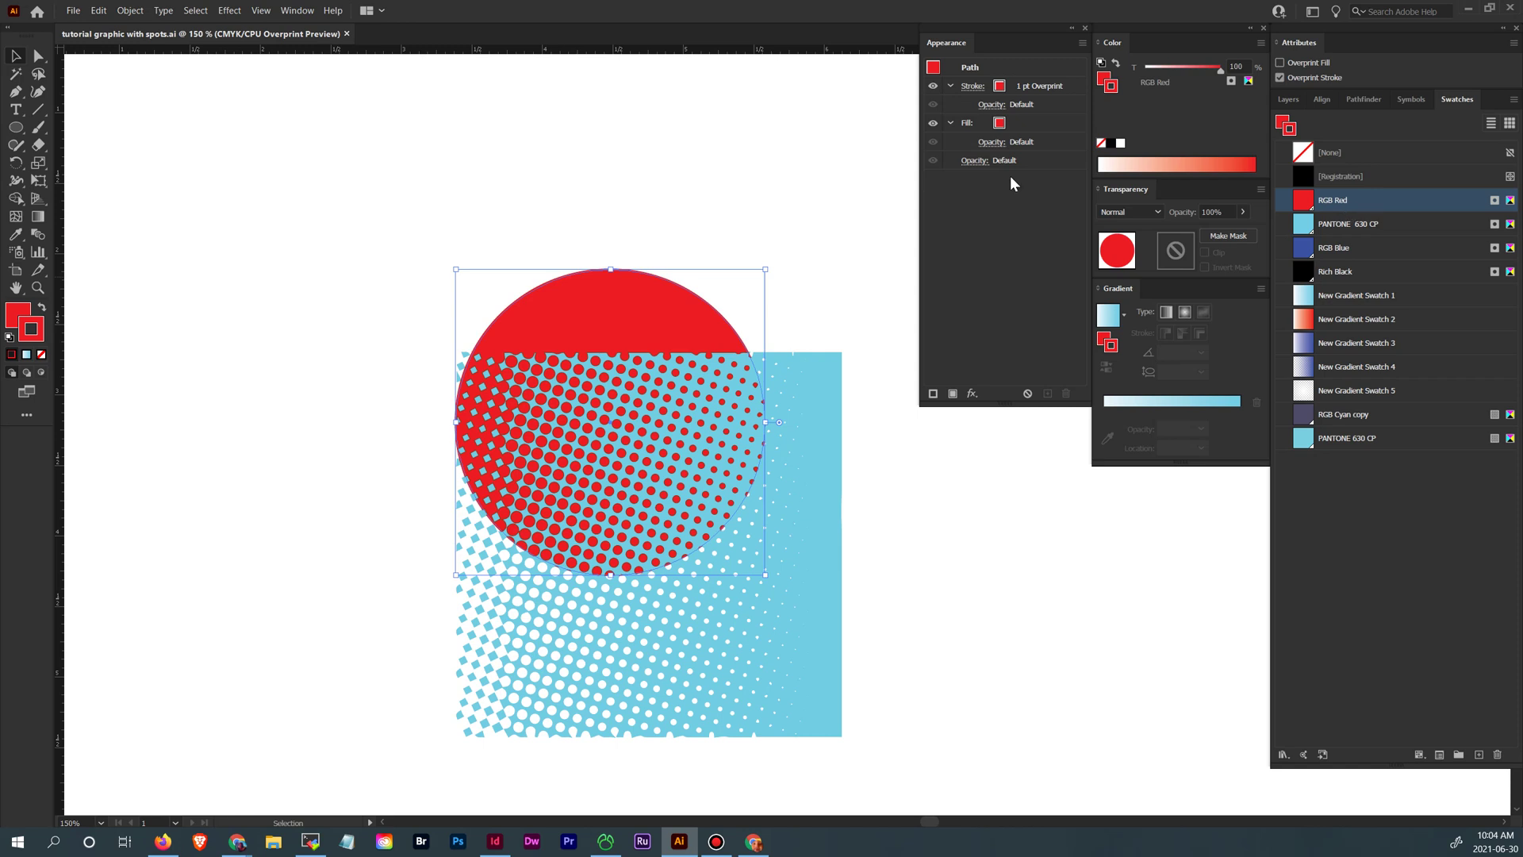
{"action": "key", "text": "shift+ctrl+b"}
{"action": "left_click", "coordinate": [74, 12]}
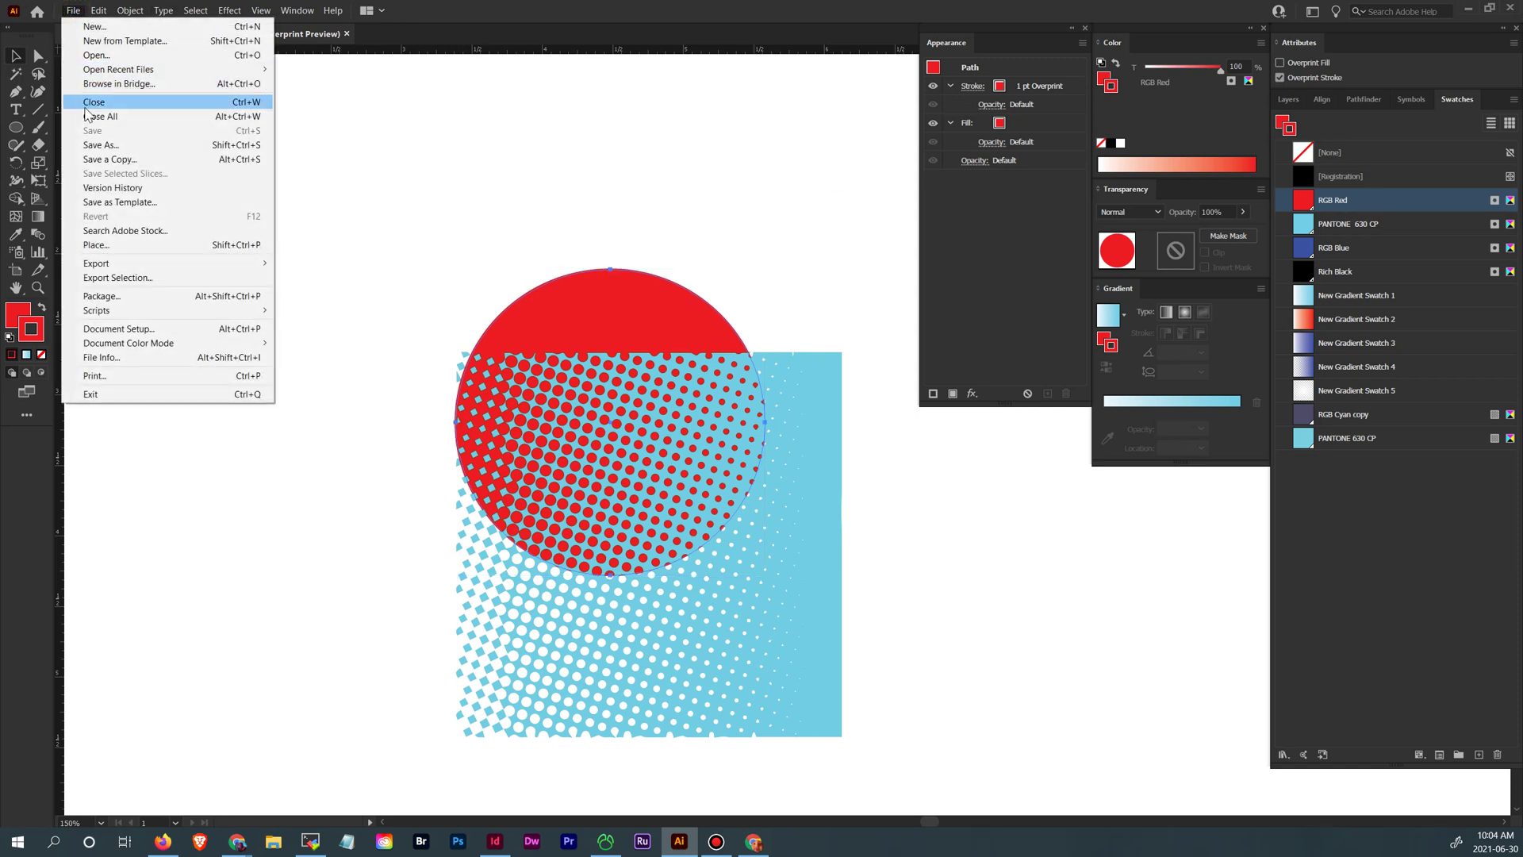
{"action": "left_click", "coordinate": [297, 11]}
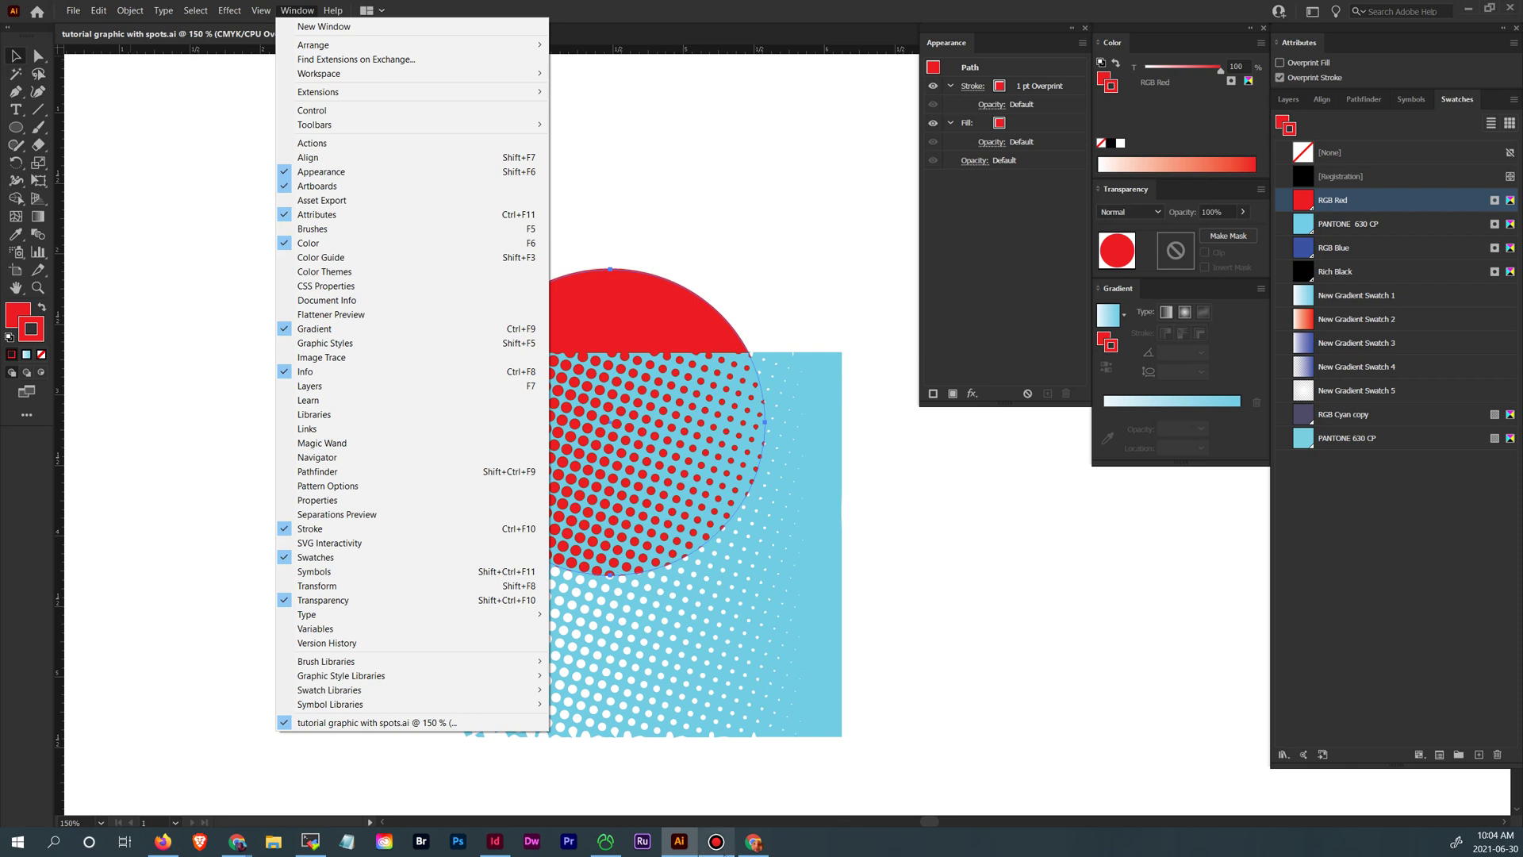
- Switch to InDesign and place tutorial graphic with spots.ai on the page at about X 3.375 in, Y 3.1 in
{"action": "left_click", "coordinate": [495, 840]}
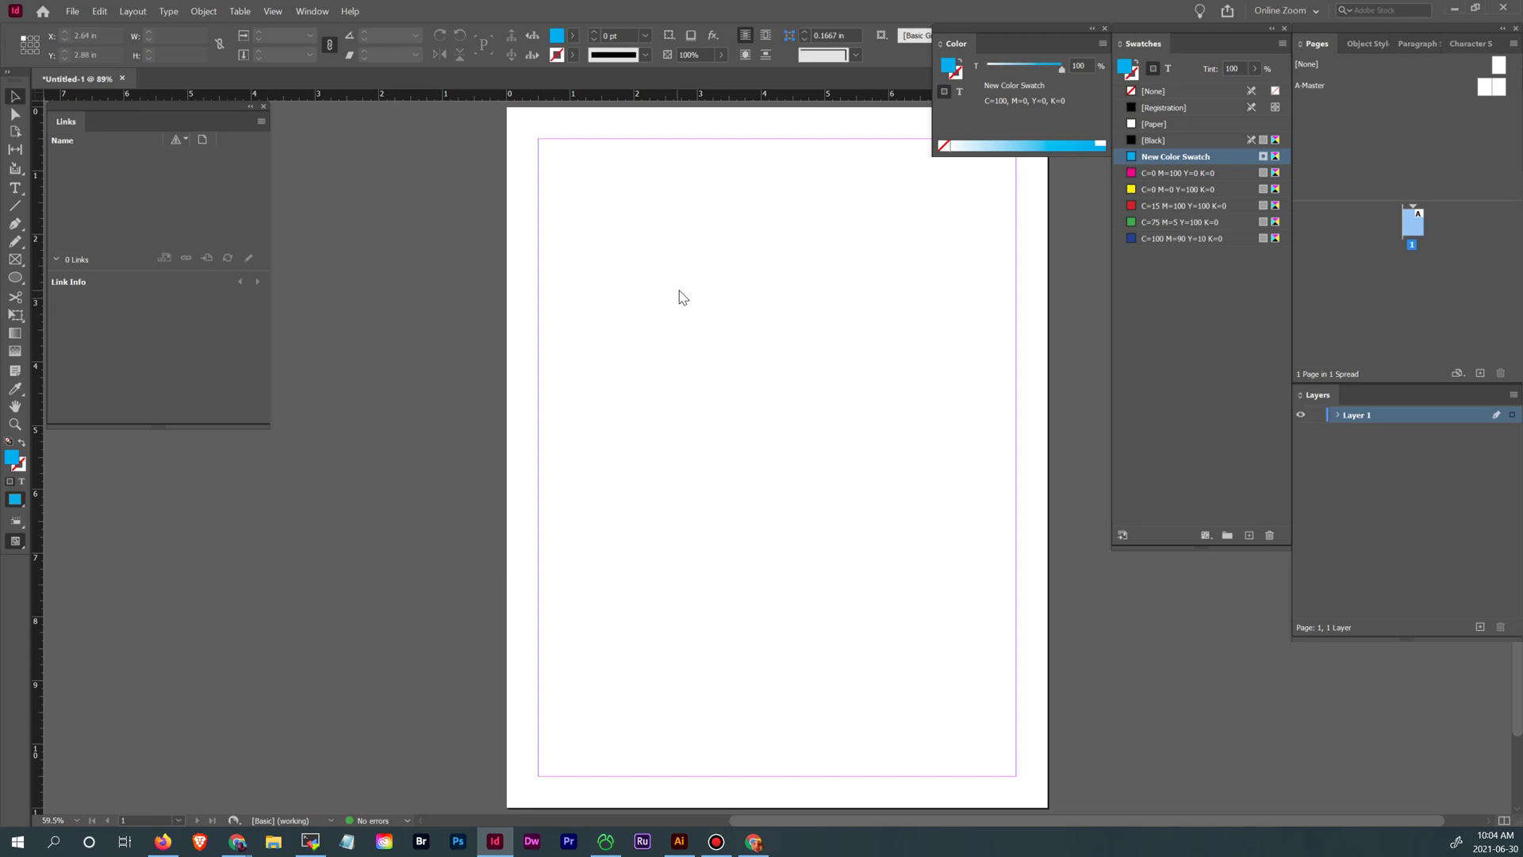
{"action": "key", "text": "ctrl+d"}
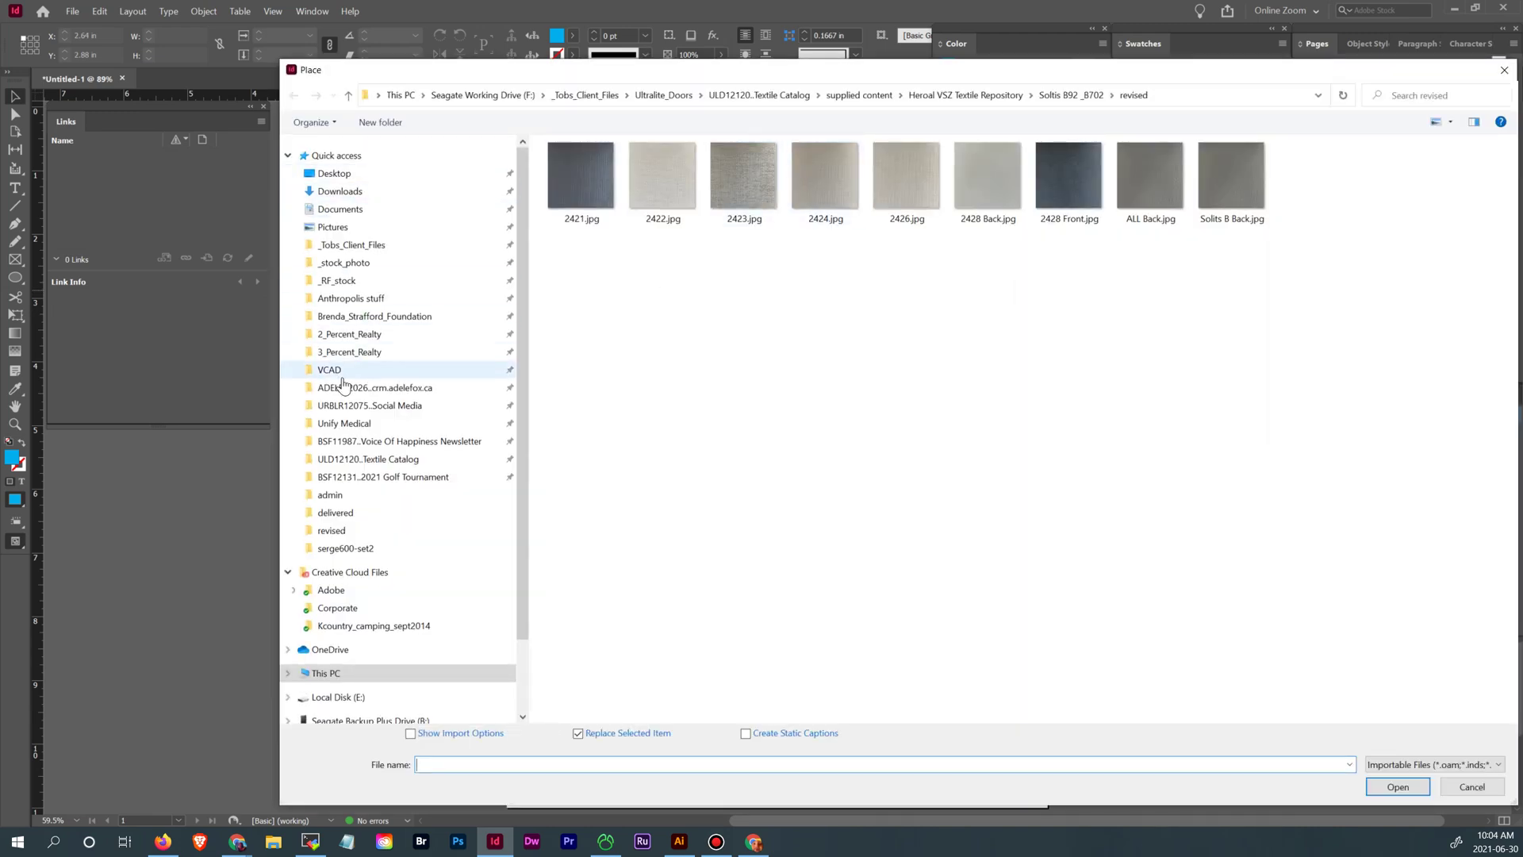
{"action": "left_click", "coordinate": [342, 377]}
{"action": "left_click", "coordinate": [669, 187]}
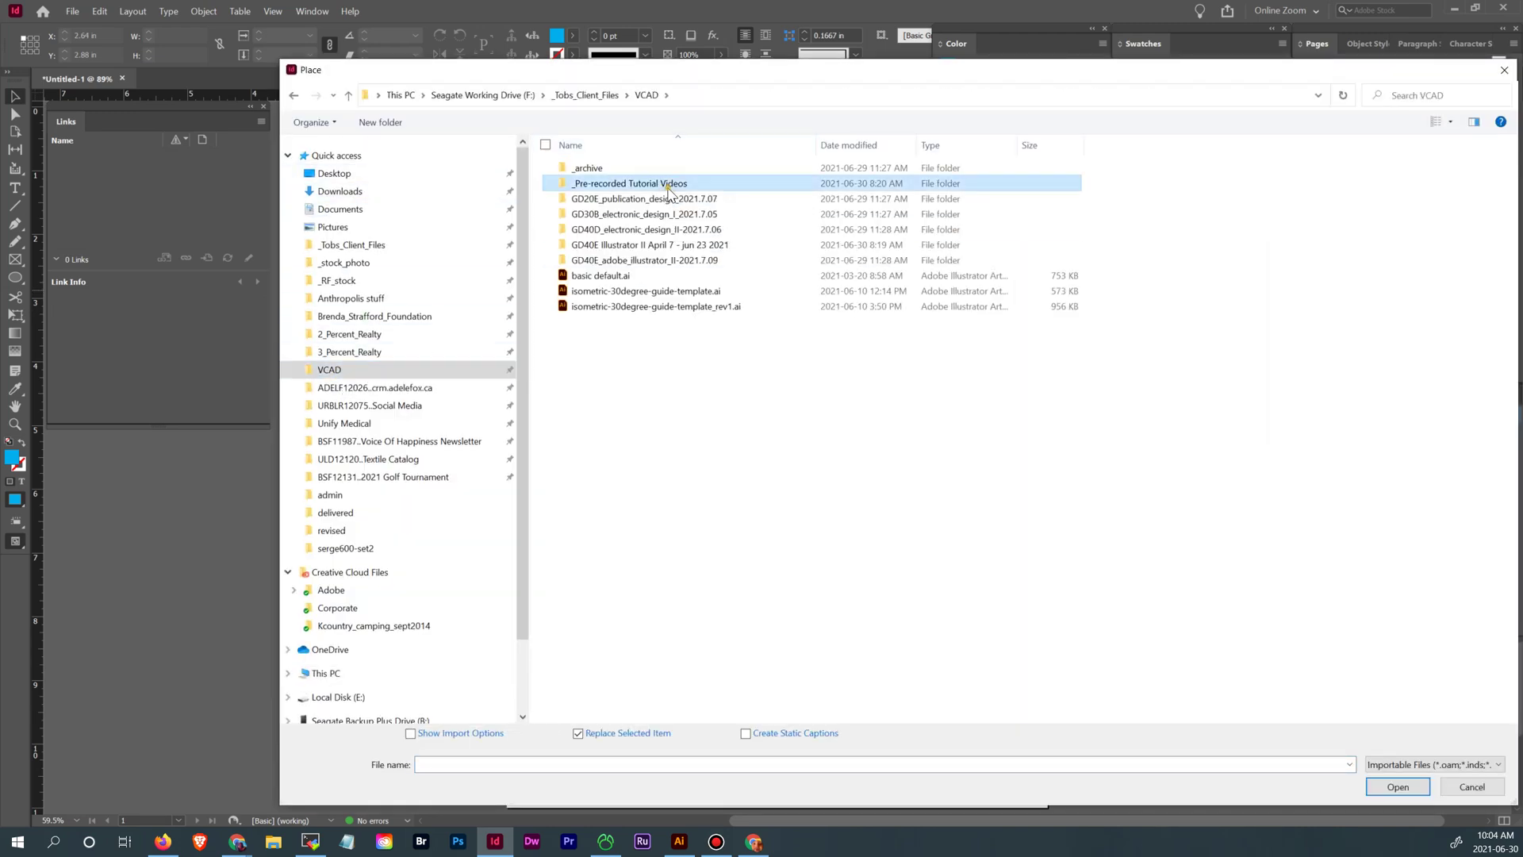
{"action": "double_click", "coordinate": [669, 187]}
{"action": "double_click", "coordinate": [675, 169]}
{"action": "left_click", "coordinate": [660, 200]}
{"action": "left_click", "coordinate": [1404, 787]}
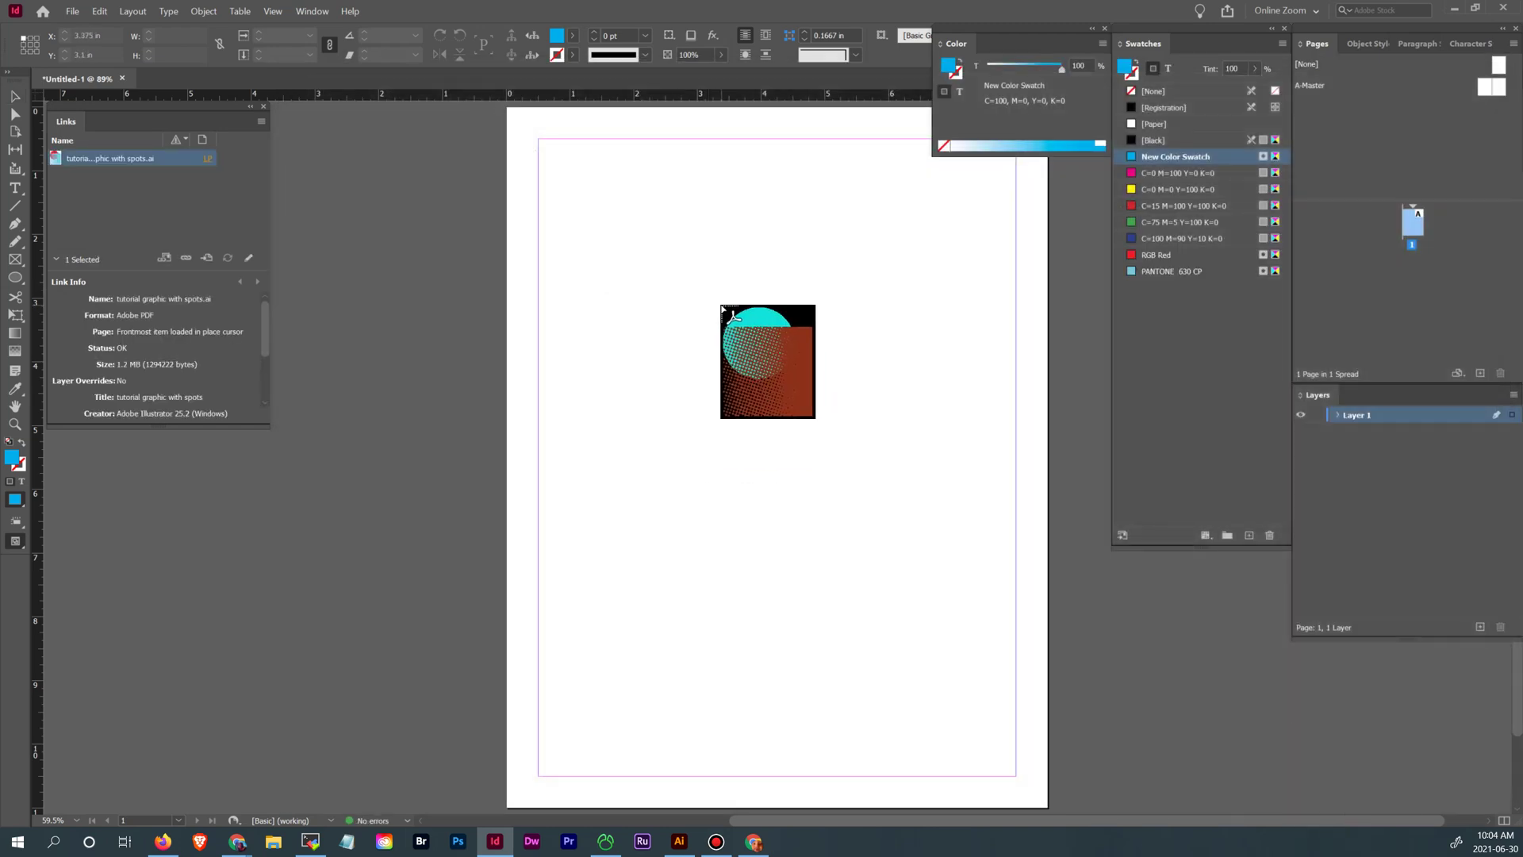
{"action": "left_click", "coordinate": [721, 306]}
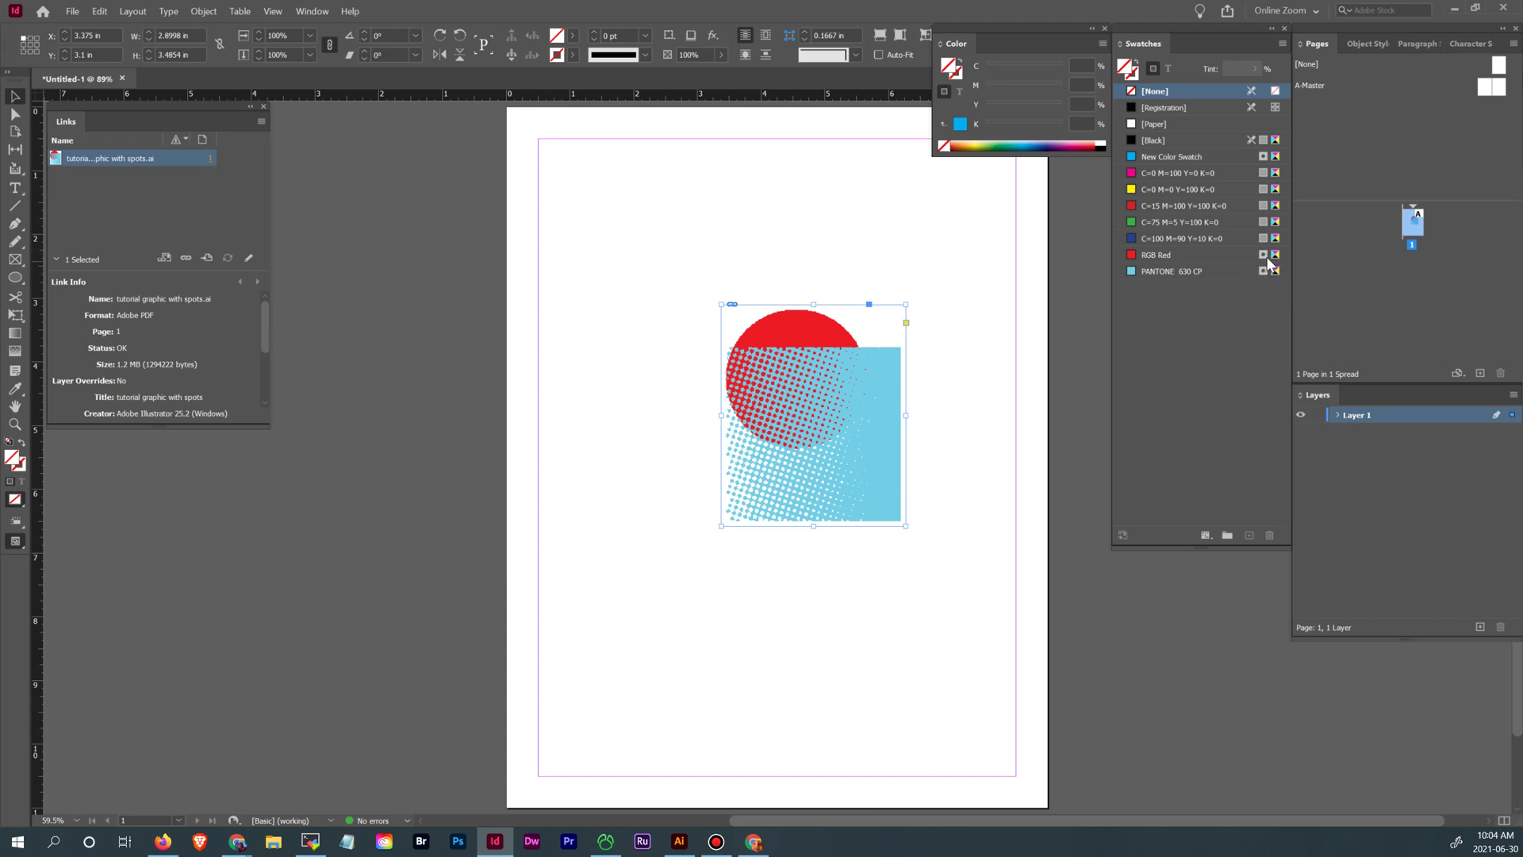
- Examine the imported PANTONE 630 CP swatch's CMYK values and color type choices, discarding any changes
{"action": "left_click", "coordinate": [1072, 341]}
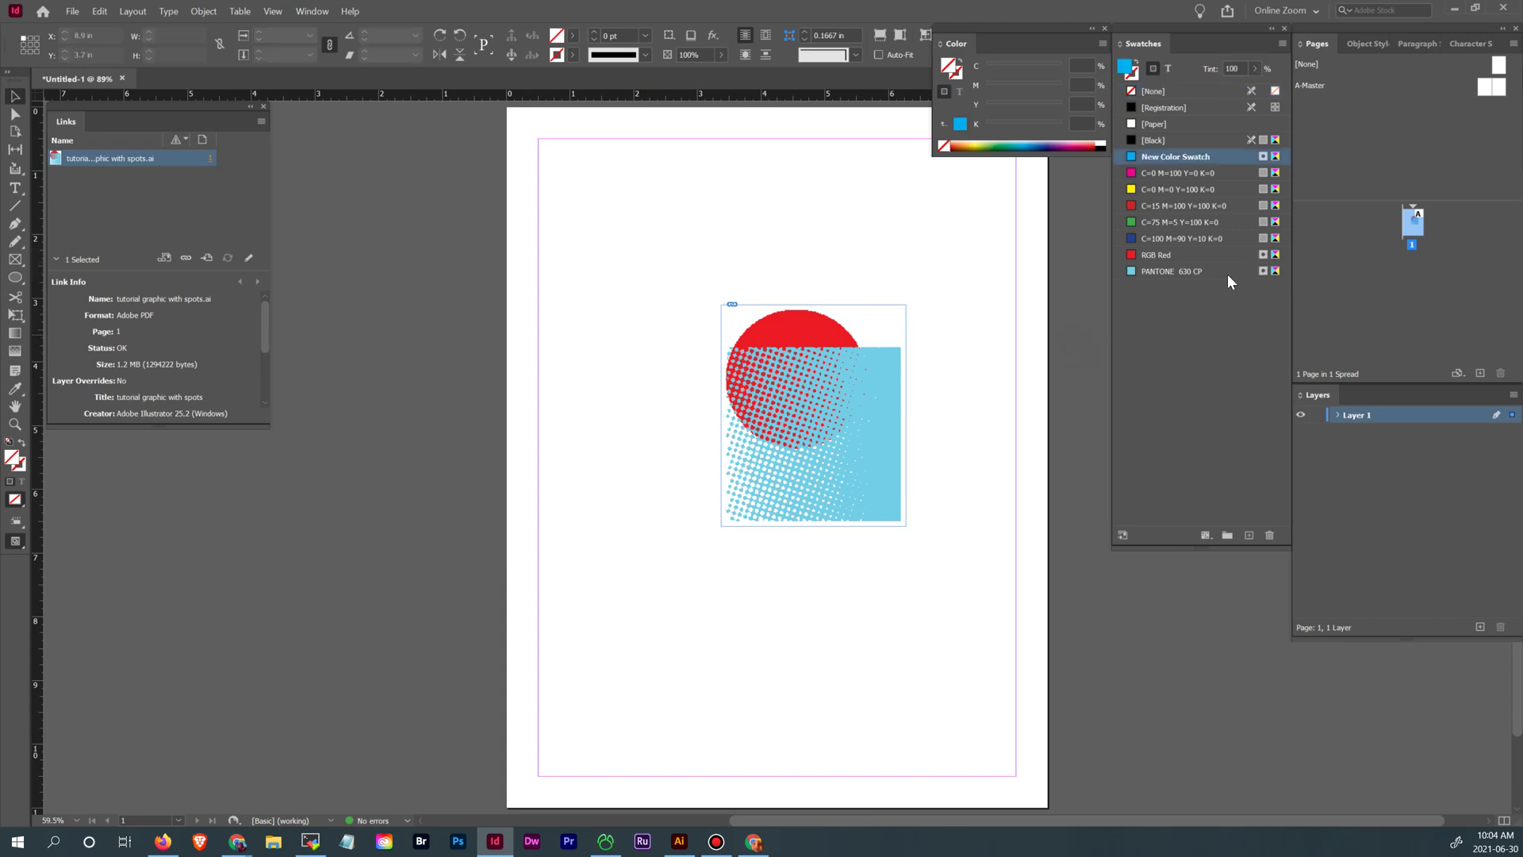
{"action": "double_click", "coordinate": [1208, 270]}
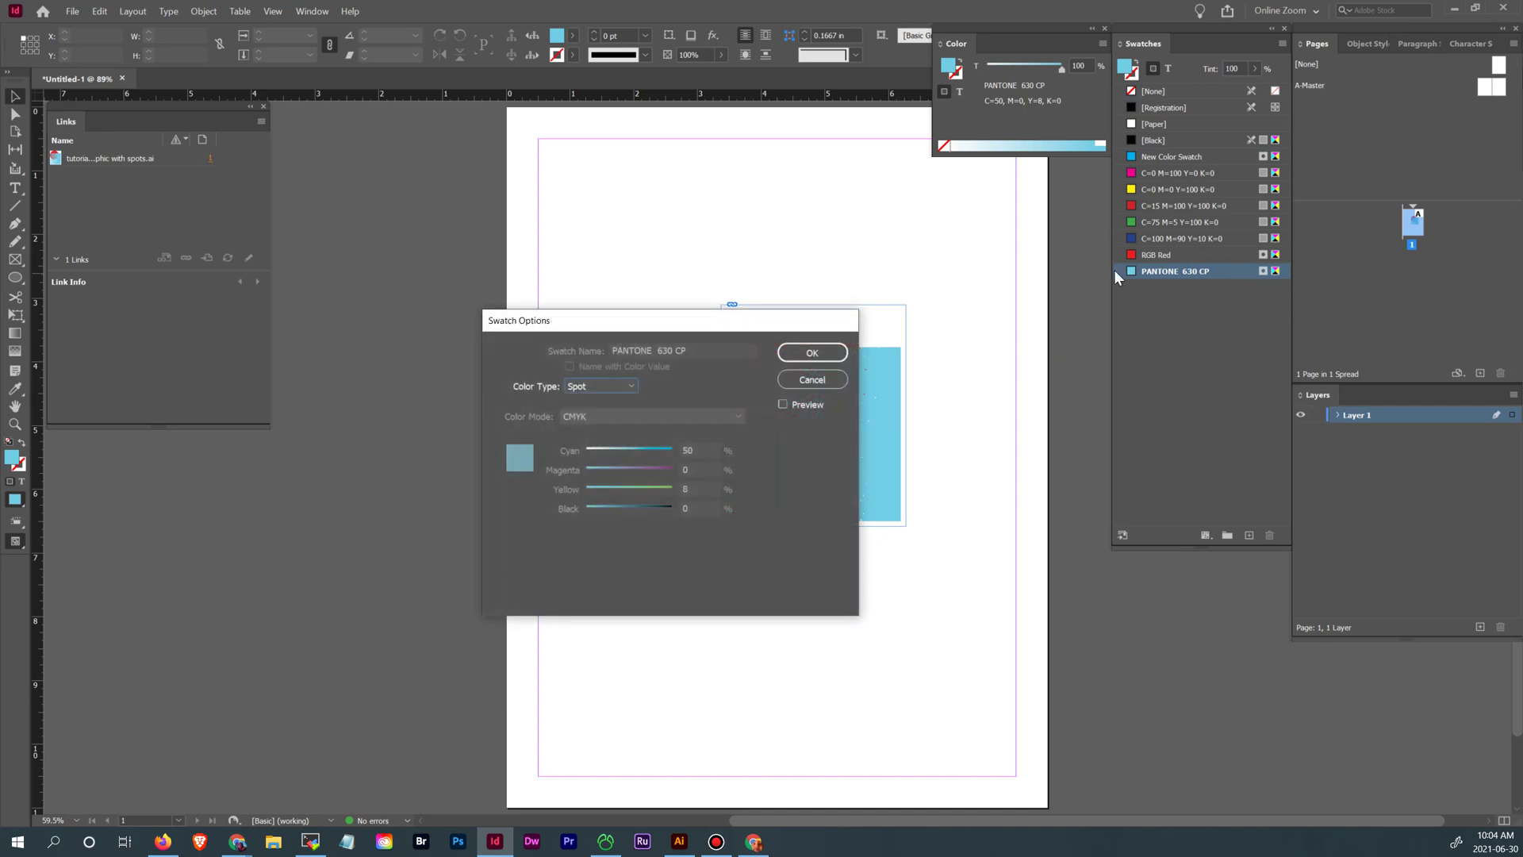
{"action": "left_click", "coordinate": [694, 492]}
{"action": "left_click", "coordinate": [611, 387]}
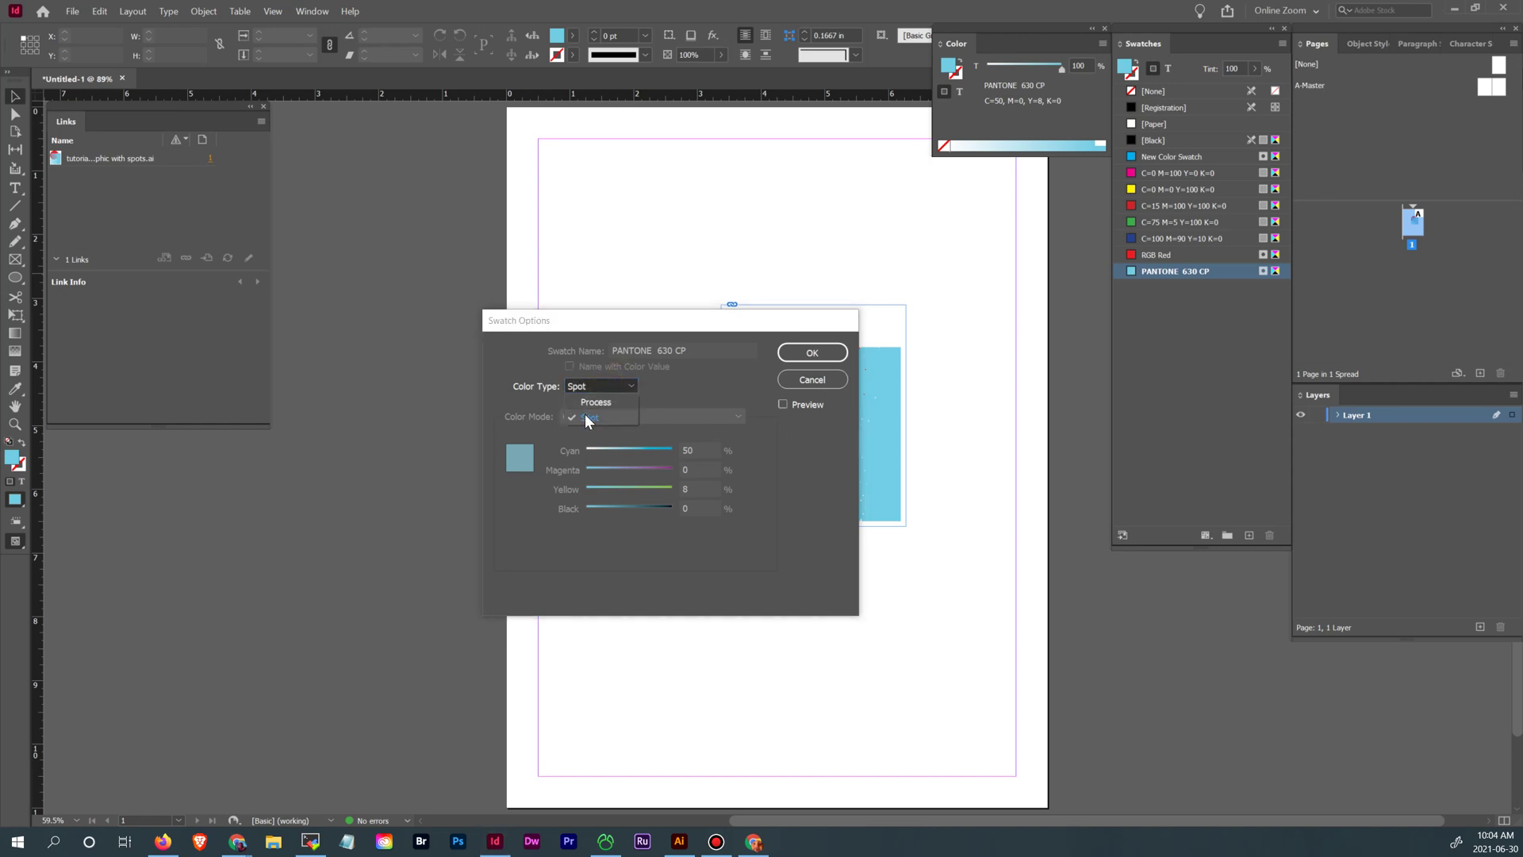
{"action": "left_click", "coordinate": [605, 401]}
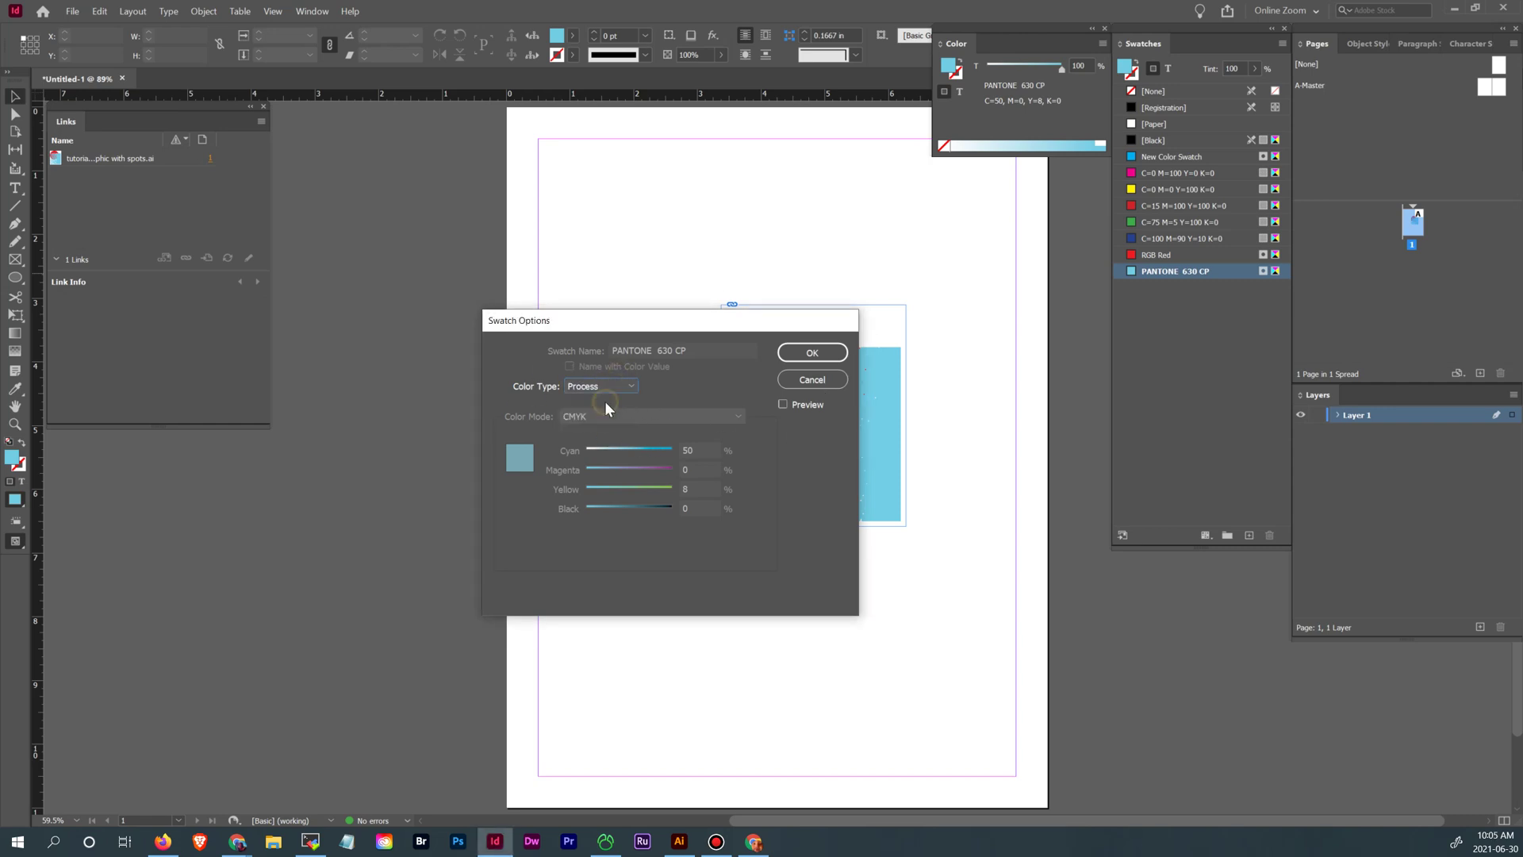
{"action": "left_click", "coordinate": [624, 387]}
{"action": "left_click", "coordinate": [616, 414]}
{"action": "left_click", "coordinate": [828, 378]}
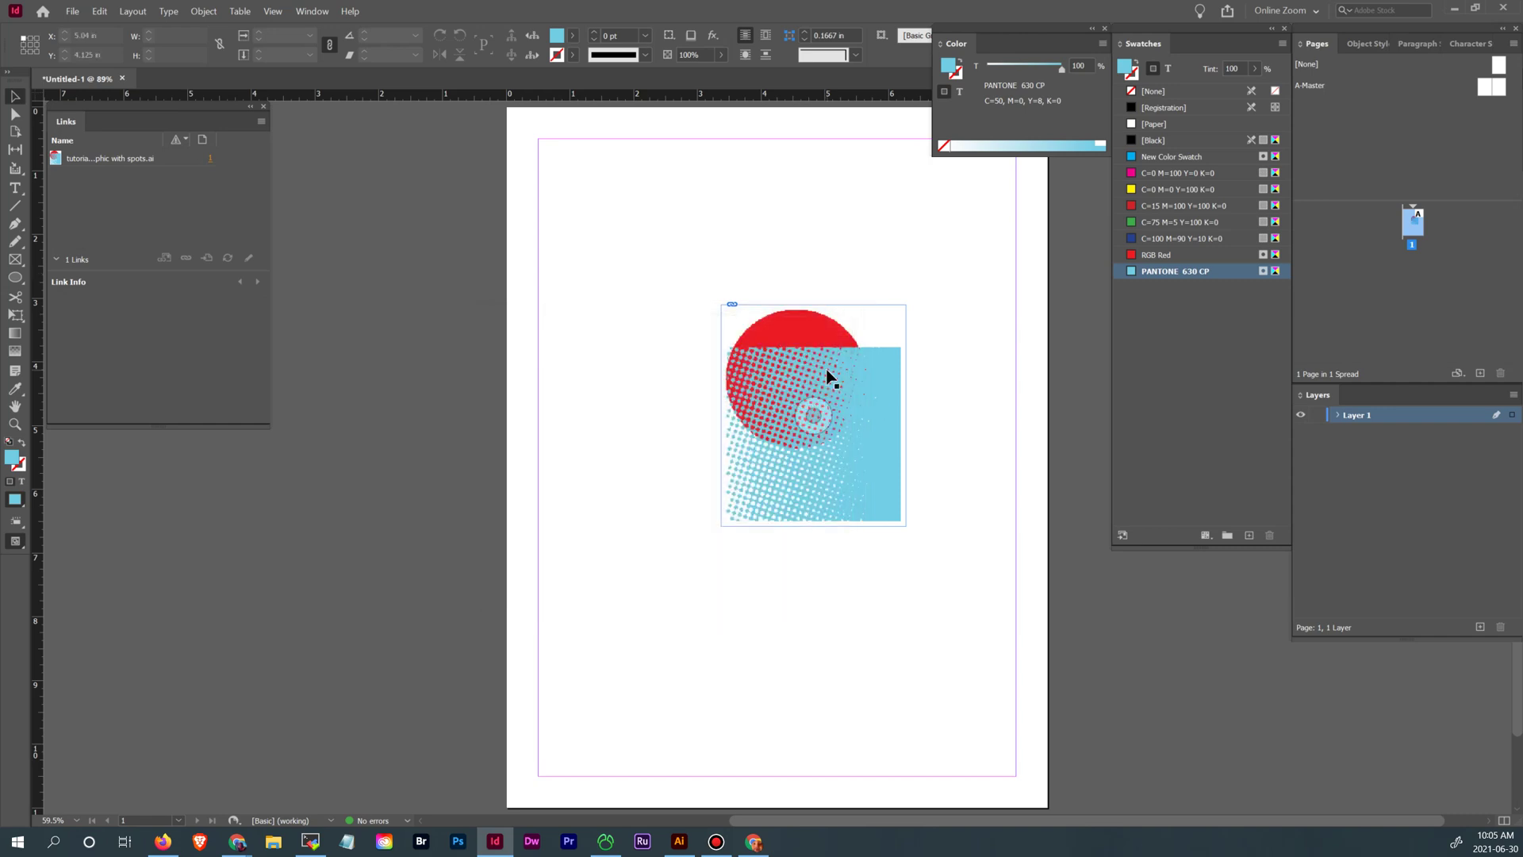
- Compare the placed graphic and its imported spot swatches with the source artwork in Illustrator
{"action": "mouse_move", "coordinate": [1143, 247]}
{"action": "left_click", "coordinate": [894, 465]}
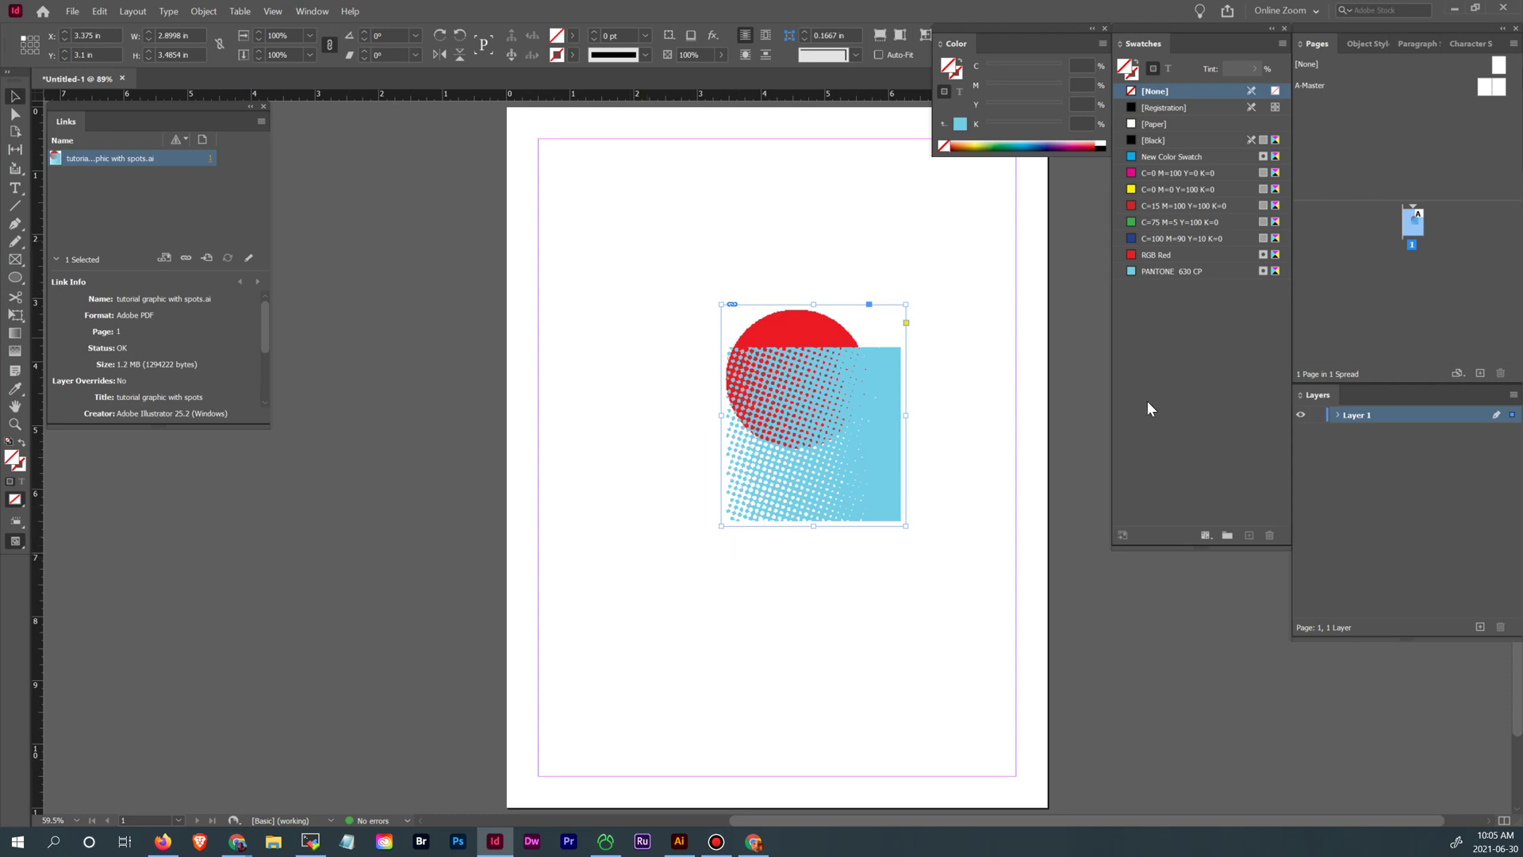
{"action": "left_click", "coordinate": [680, 853]}
{"action": "left_click", "coordinate": [486, 417]}
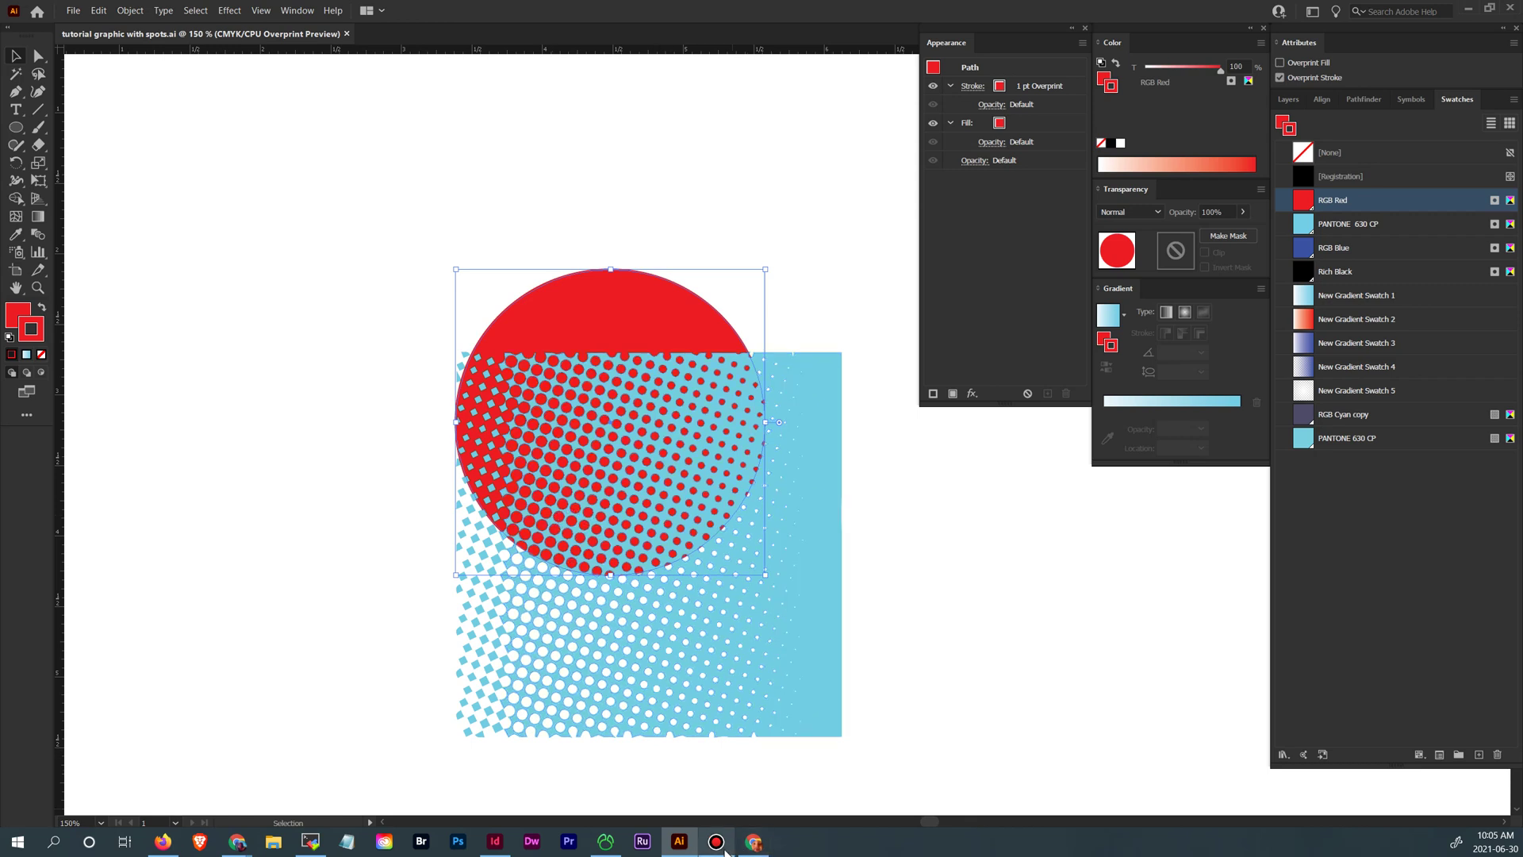
{"action": "mouse_move", "coordinate": [718, 844]}
- In InDesign, draw a frame about 2.34 by 2.32 in overlapping the graphic's lower-right corner and fill it with PANTONE 630 CP
{"action": "left_click", "coordinate": [495, 841]}
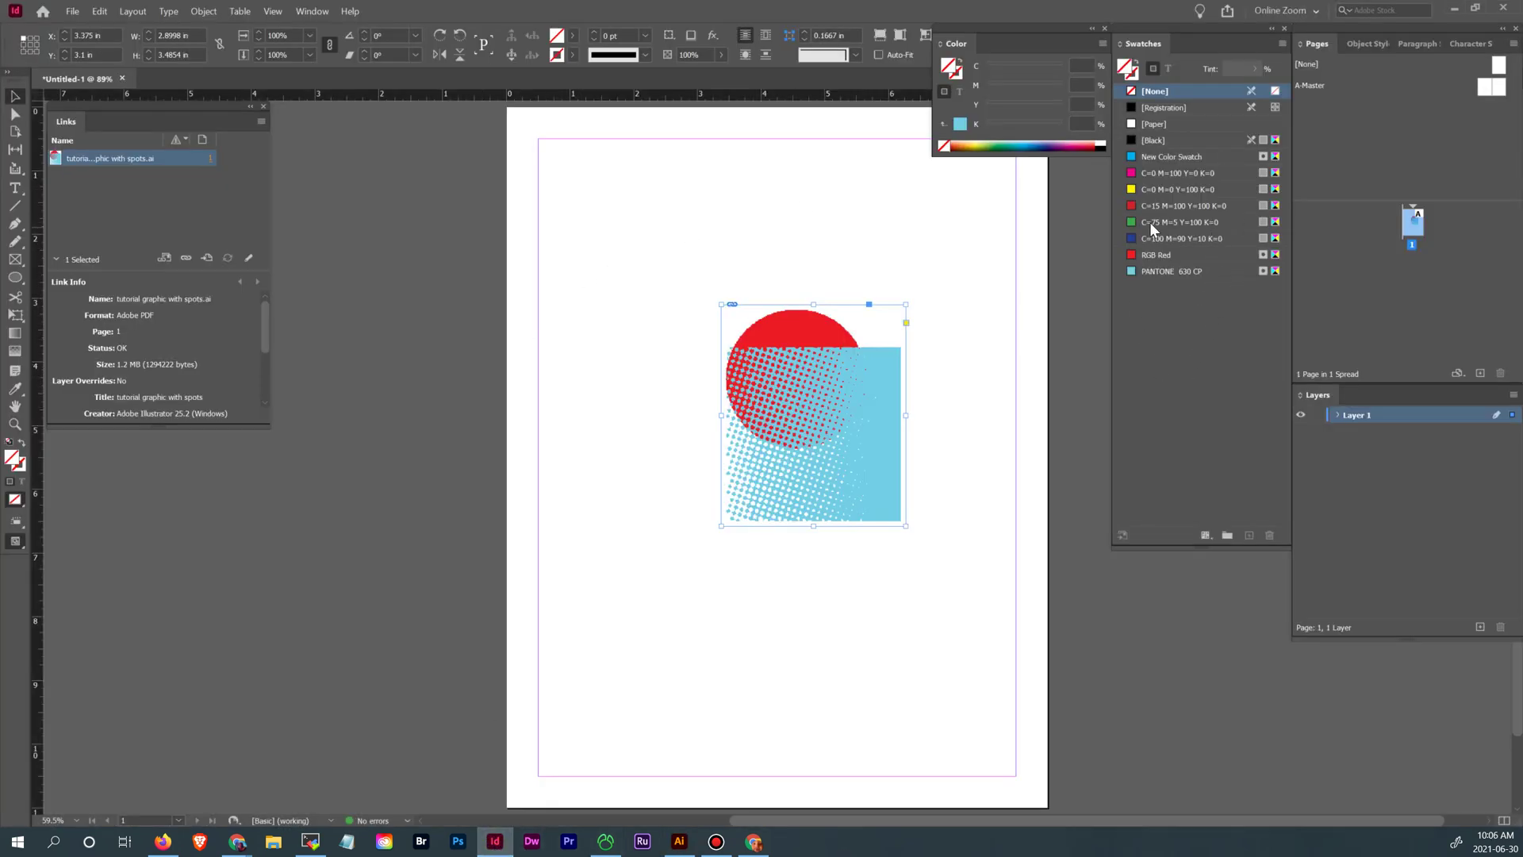
{"action": "left_click", "coordinate": [890, 571]}
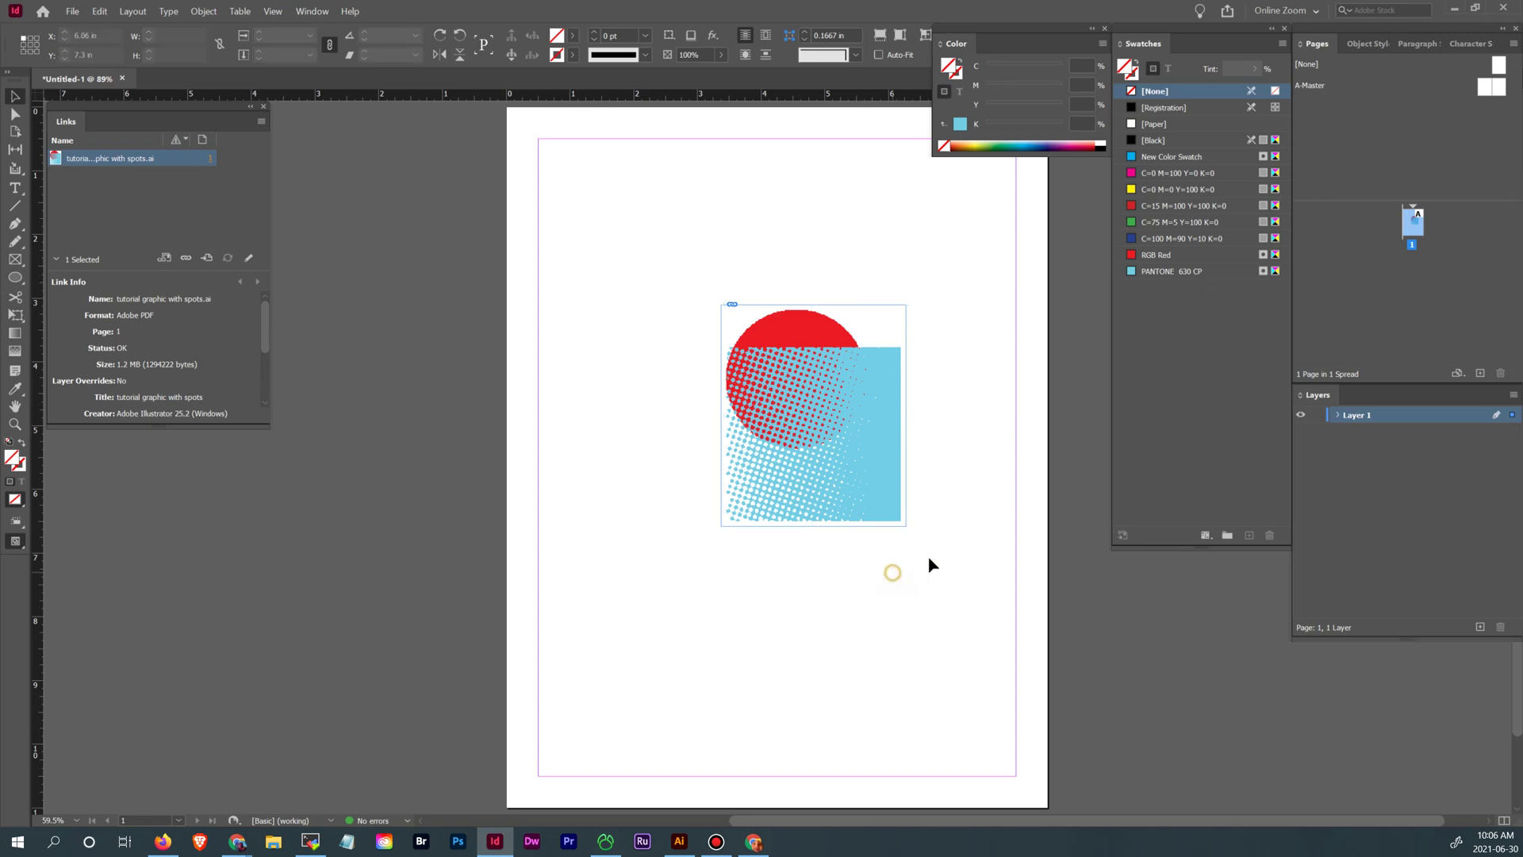
{"action": "left_click", "coordinate": [15, 260]}
{"action": "left_click_drag", "start_coordinate": [820, 439], "coordinate": [969, 587]}
{"action": "left_click", "coordinate": [1212, 268]}
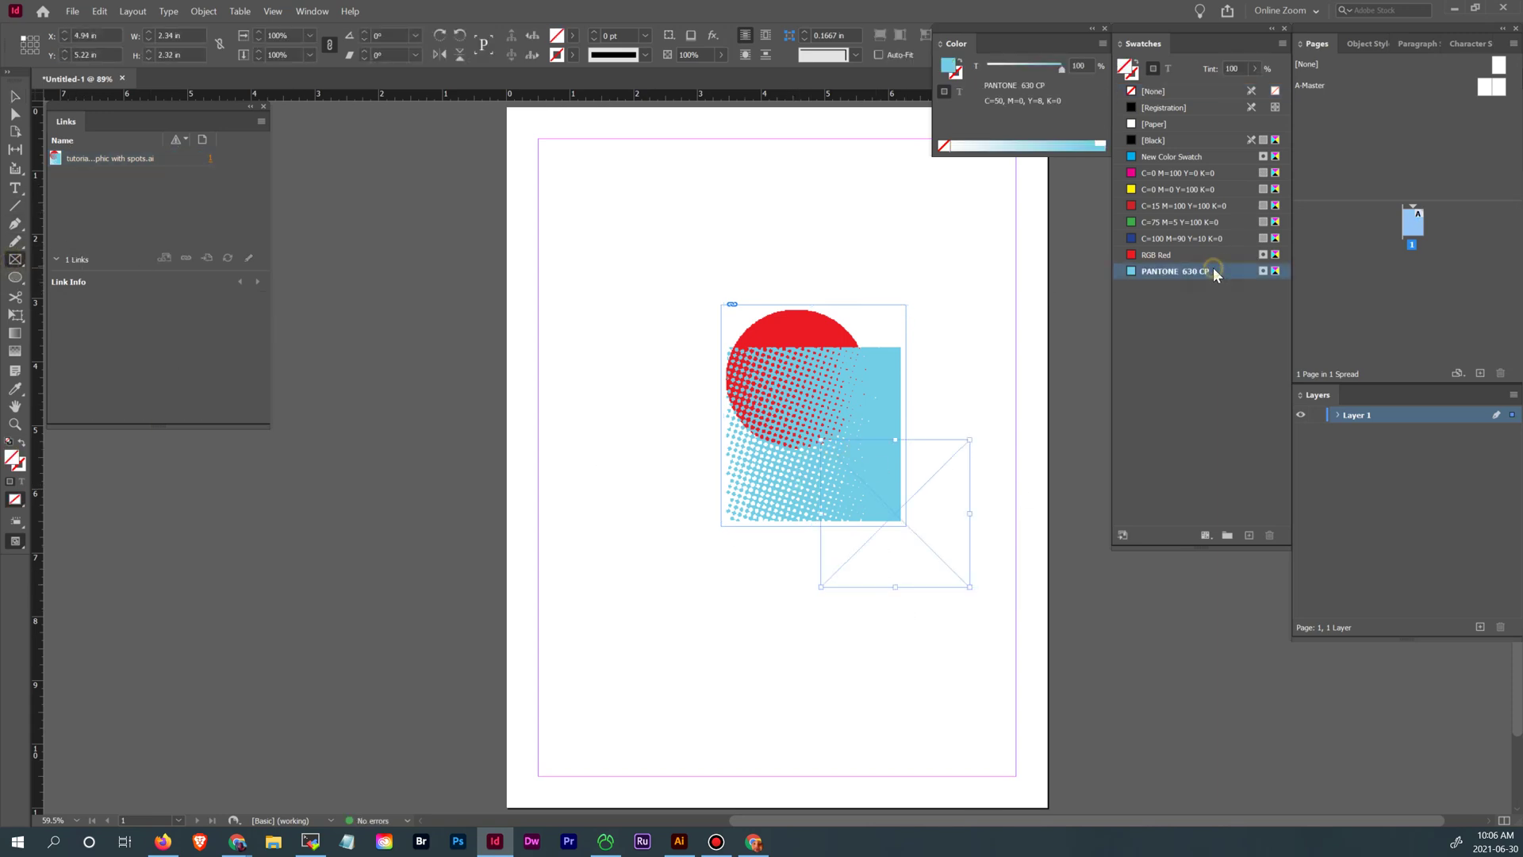
{"action": "key", "text": "v"}
{"action": "left_click", "coordinate": [925, 321]}
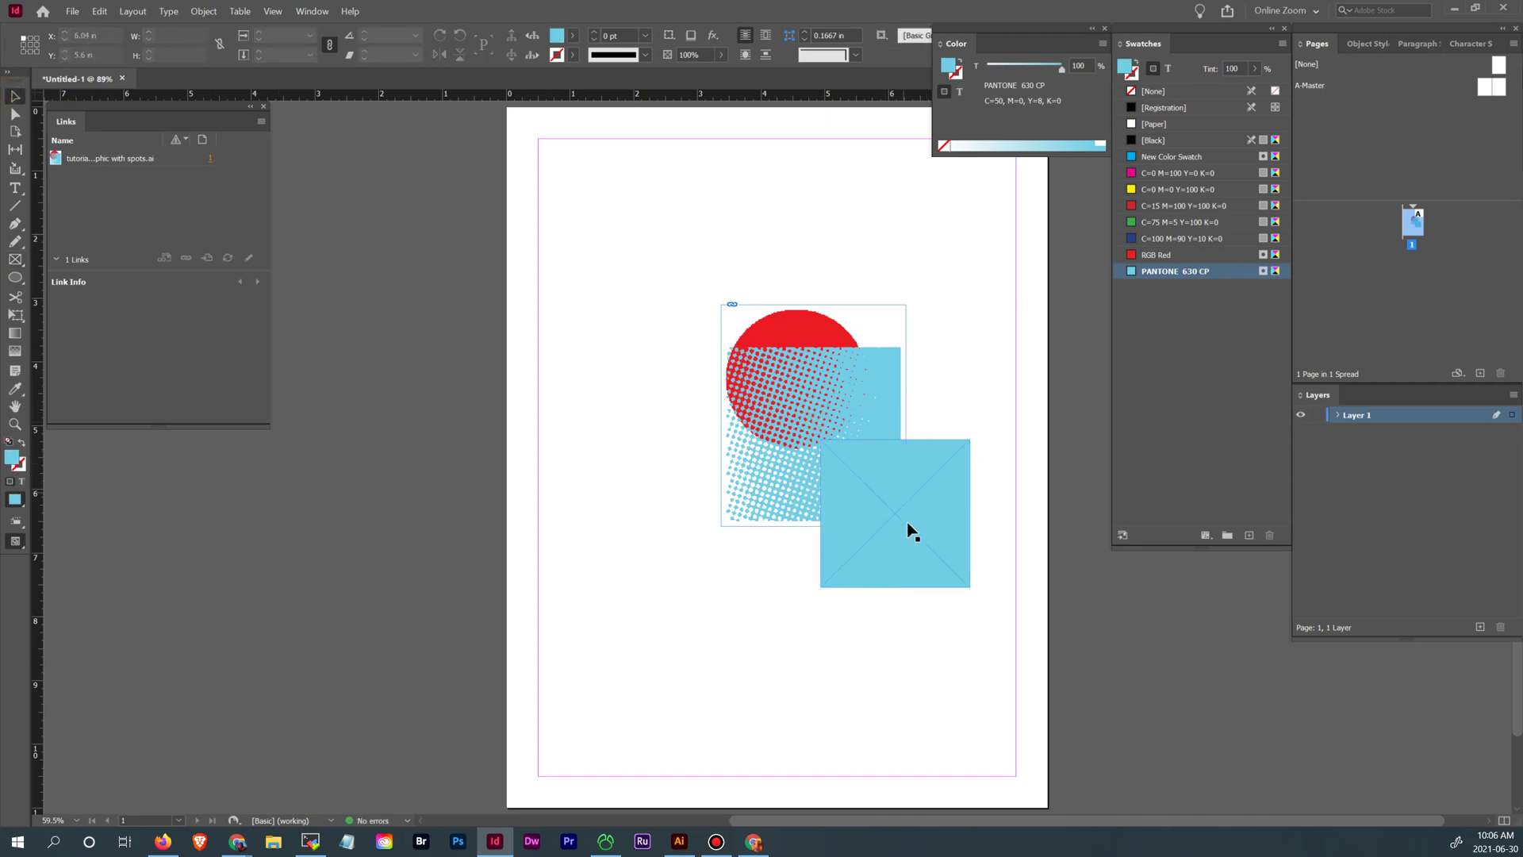
- Zoom in on the new frame's upper edge to compare its fill with the placed graphic's color
{"action": "left_click", "coordinate": [17, 424]}
{"action": "left_click_drag", "start_coordinate": [935, 416], "coordinate": [850, 498]}
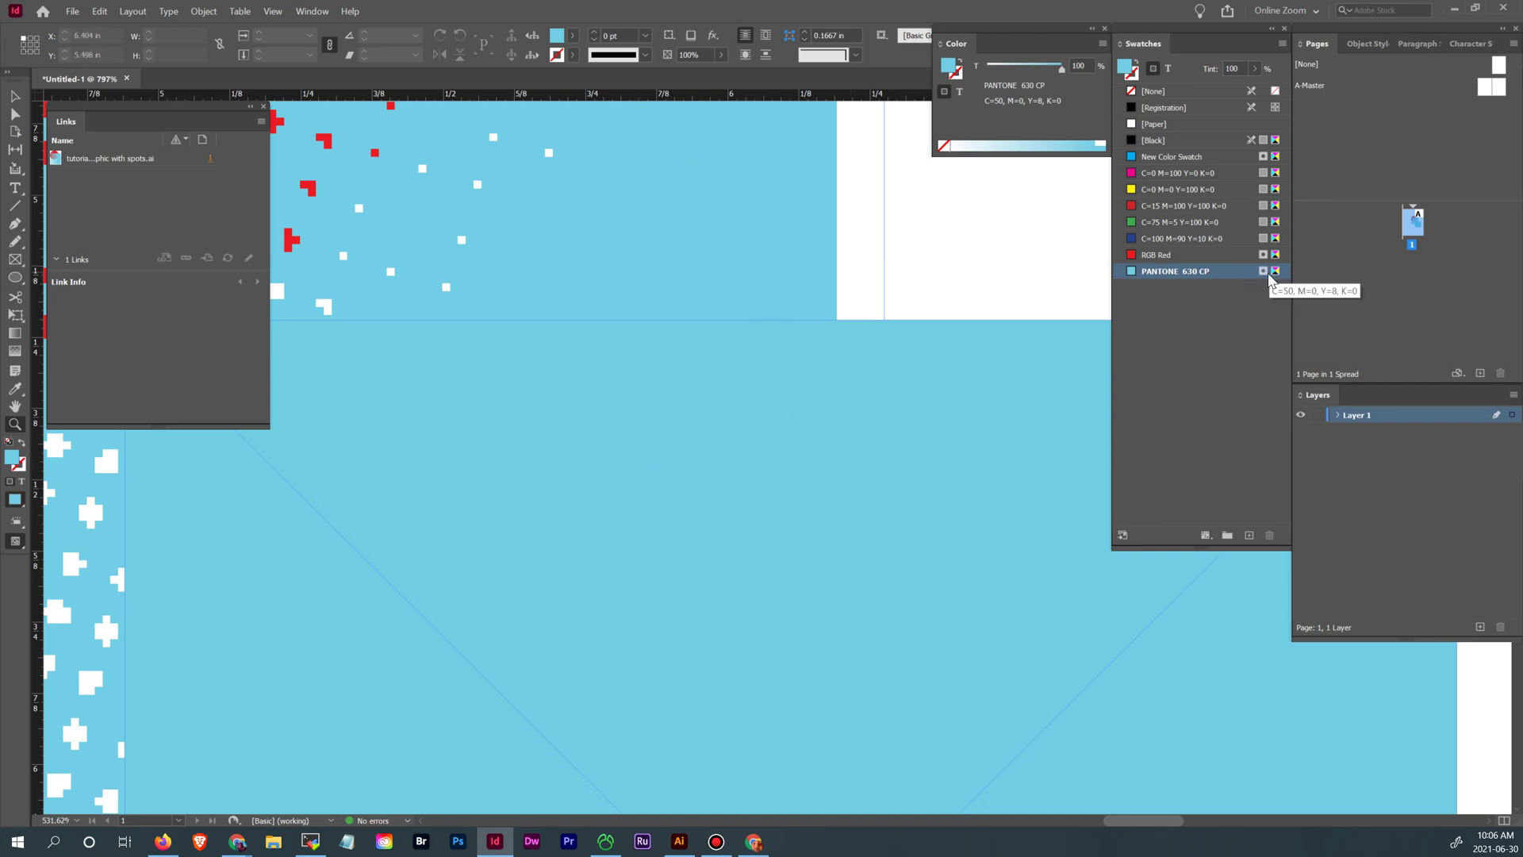
- Select the new PANTONE 630 CP frame and view it whole against the placed graphic
{"action": "left_click", "coordinate": [16, 97]}
{"action": "left_click", "coordinate": [1022, 426]}
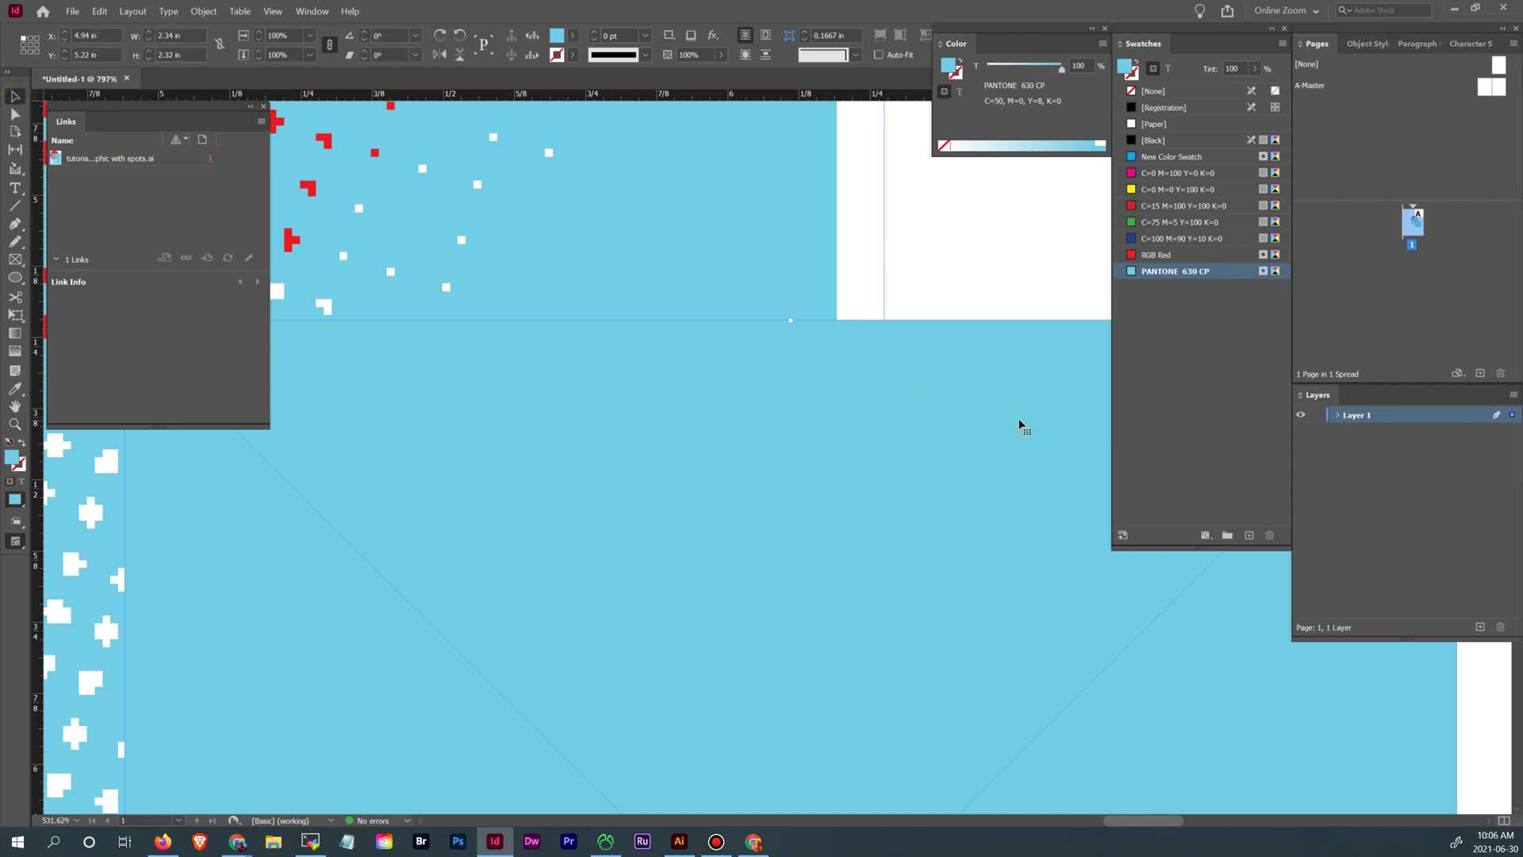
{"action": "key", "text": "ctrl+minus"}
{"action": "key", "text": "ctrl+minus"}
{"action": "key", "text": "ctrl+minus"}
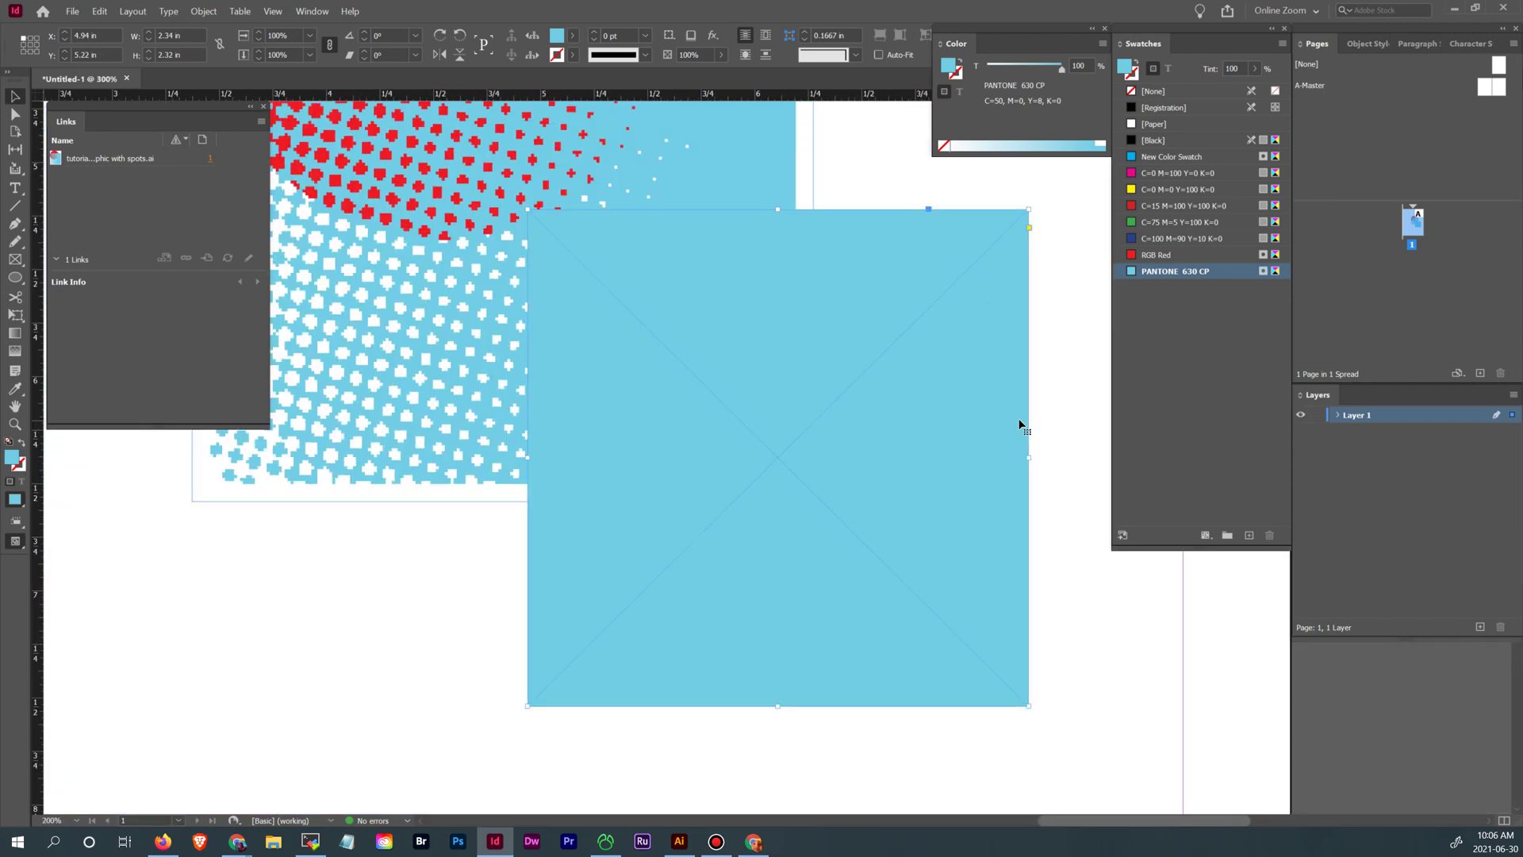
- Switch to Illustrator and select the halftone square group to pick up its PANTONE 630 CP color
{"action": "mouse_move", "coordinate": [673, 845]}
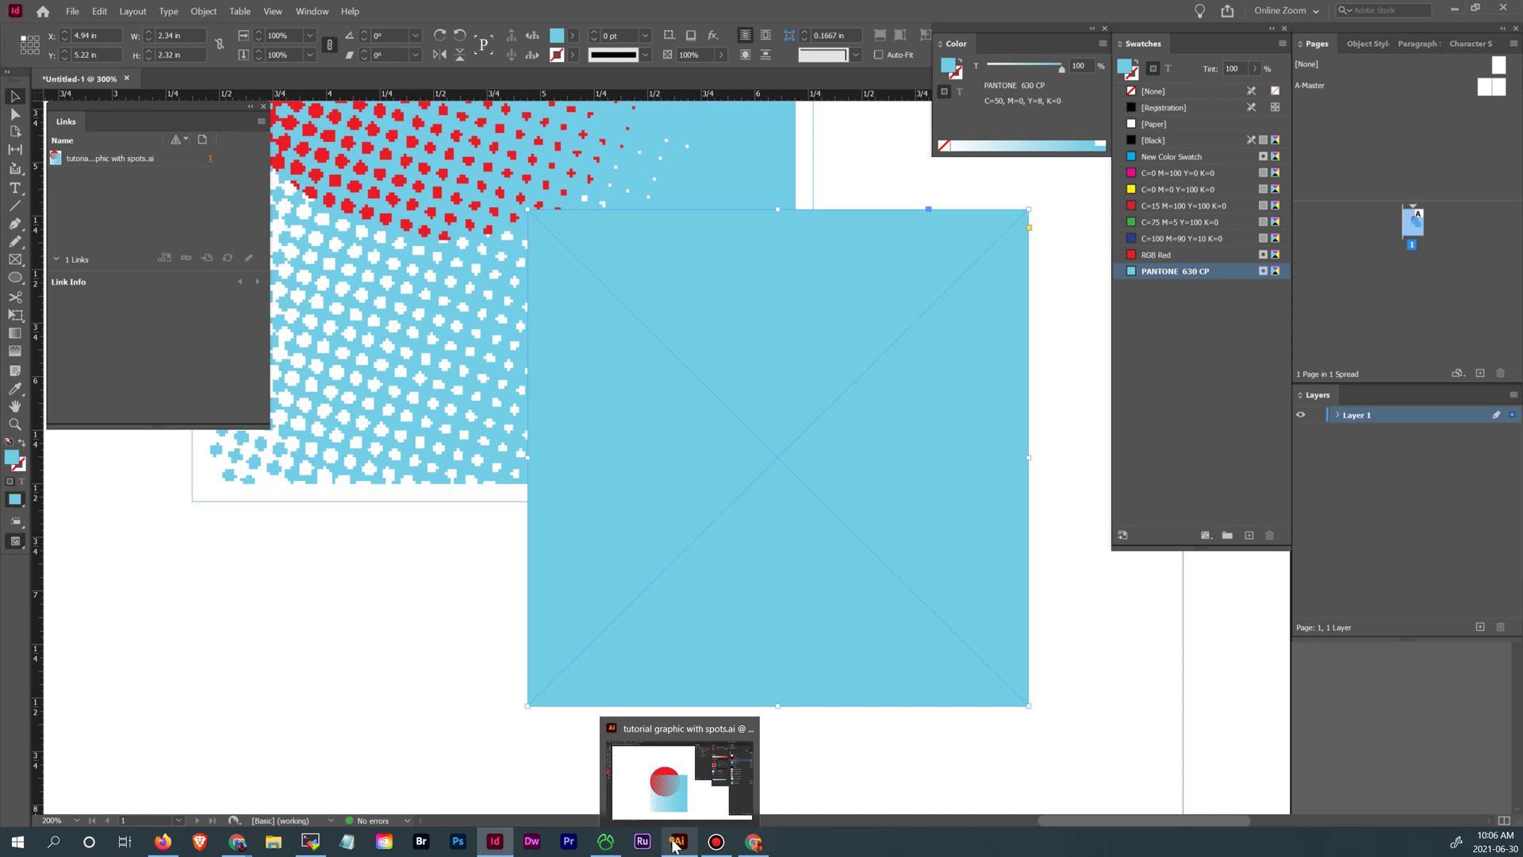
{"action": "left_click", "coordinate": [676, 841]}
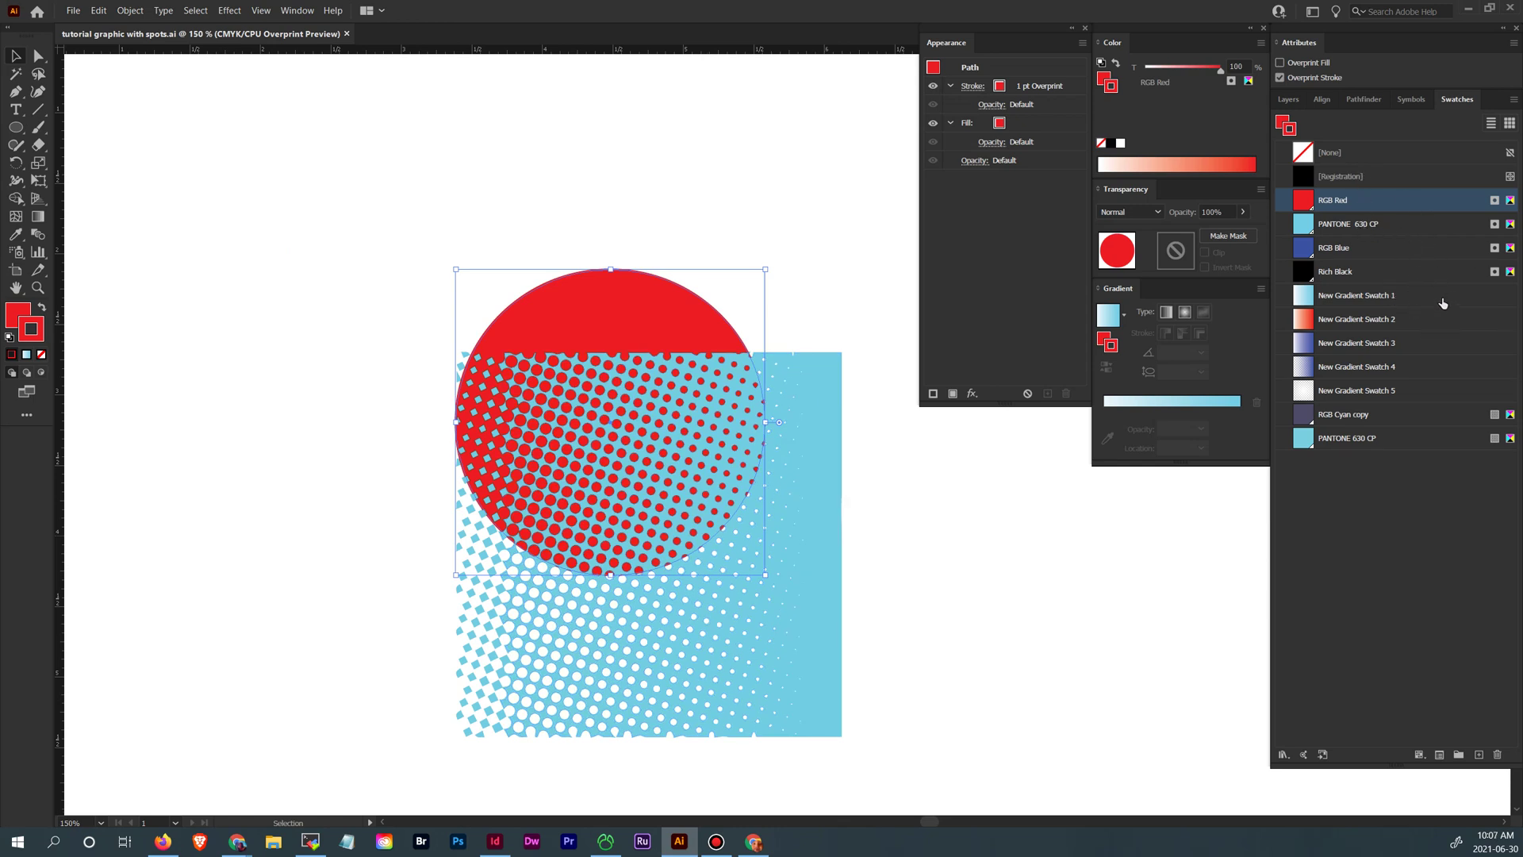
{"action": "left_click", "coordinate": [863, 536]}
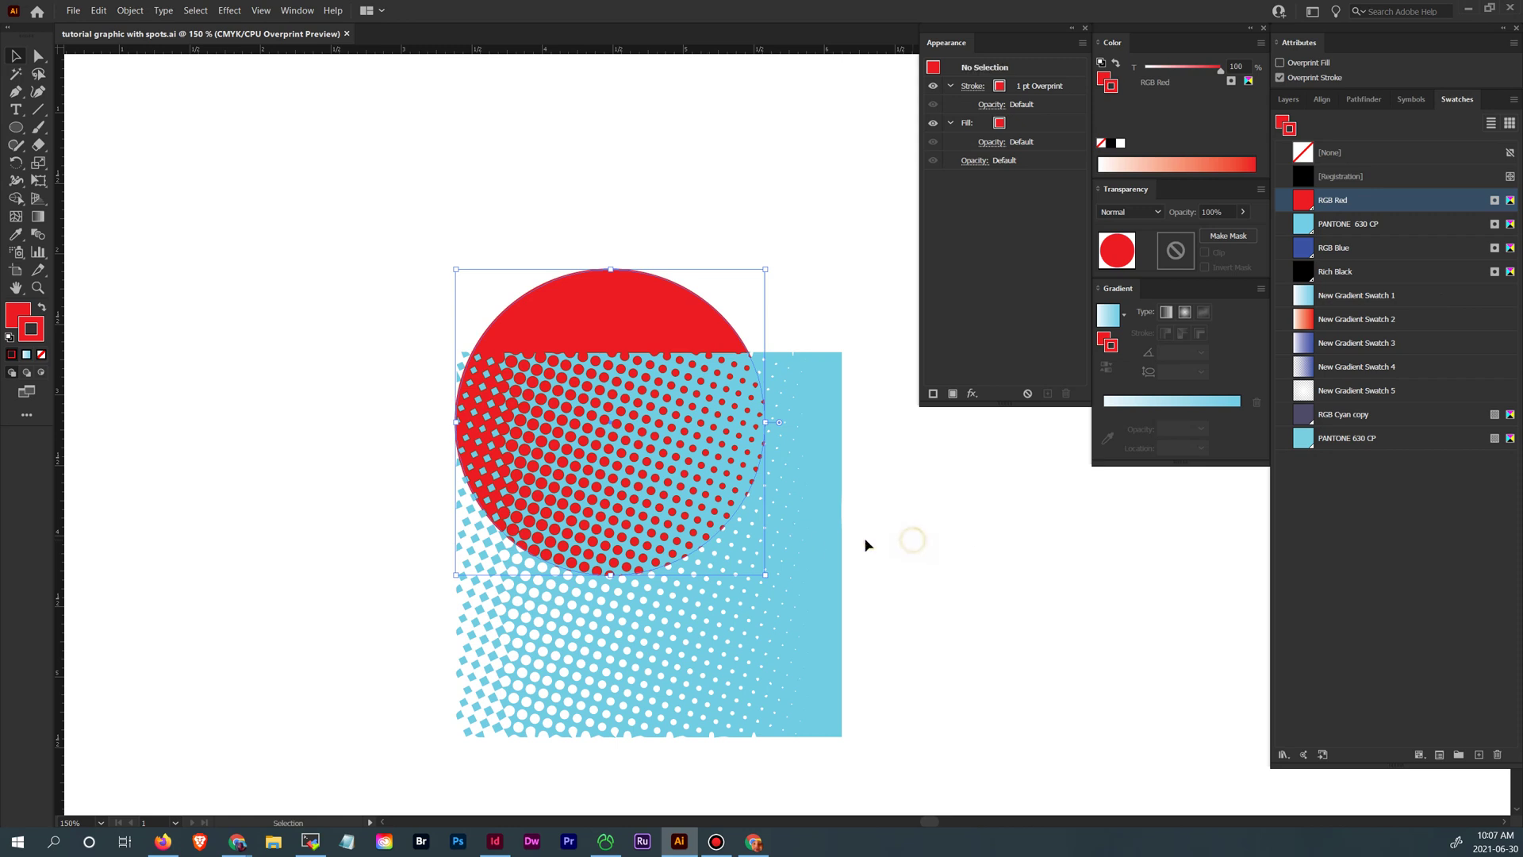
{"action": "left_click", "coordinate": [817, 544]}
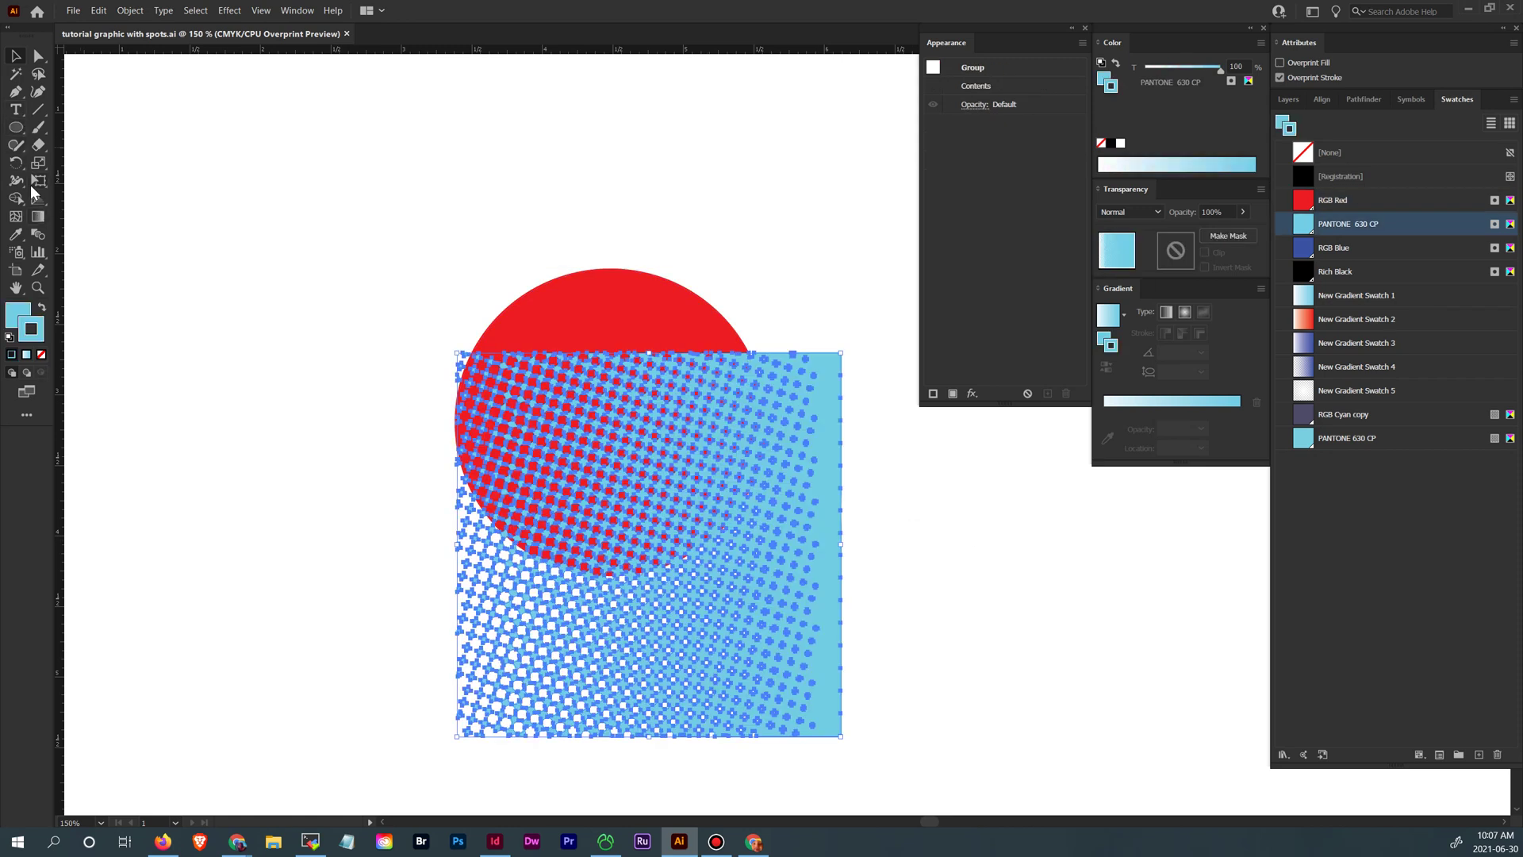
- Draw a wide ellipse overlapping the top of the red circle and fill it with New Gradient Swatch 1
{"action": "left_click", "coordinate": [16, 128]}
{"action": "key", "text": "ctrl+shift+a"}
{"action": "left_click_drag", "start_coordinate": [358, 172], "coordinate": [629, 325]}
{"action": "left_click", "coordinate": [1371, 299]}
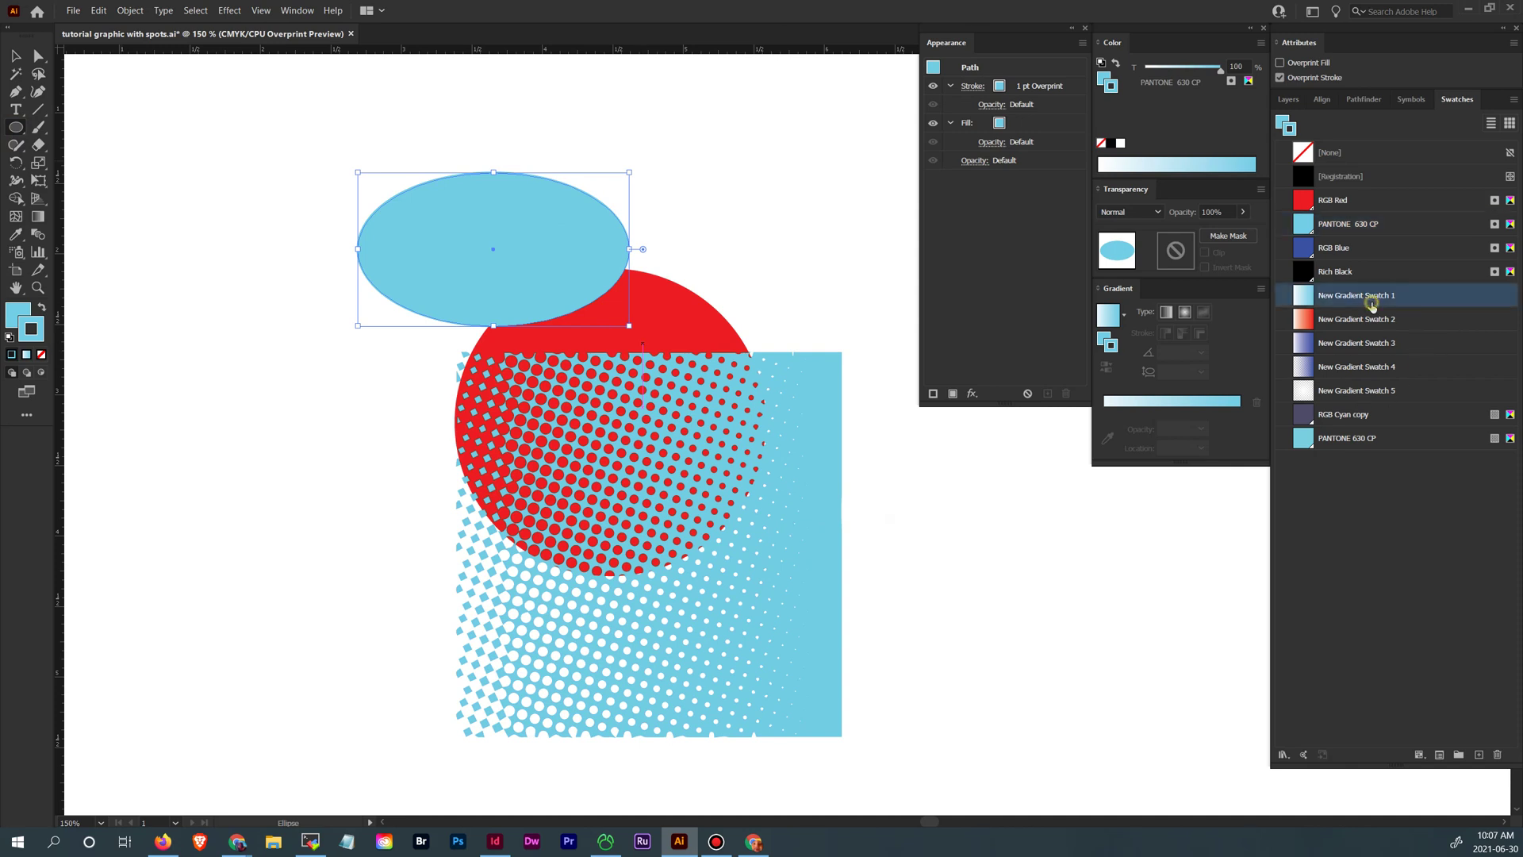
{"action": "left_click", "coordinate": [40, 307]}
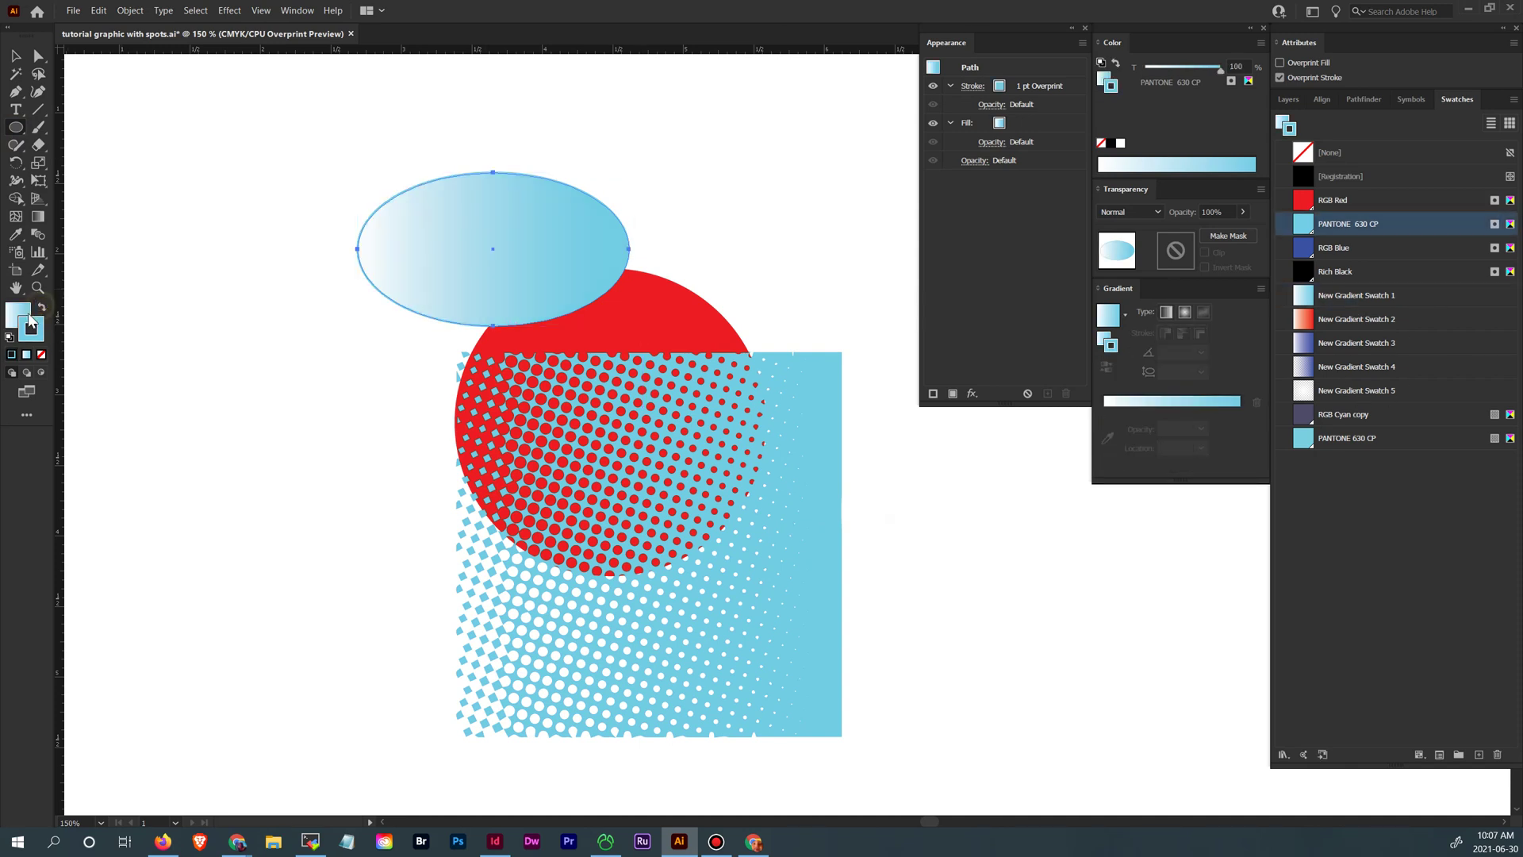
{"action": "left_click", "coordinate": [15, 55]}
{"action": "left_click", "coordinate": [158, 112]}
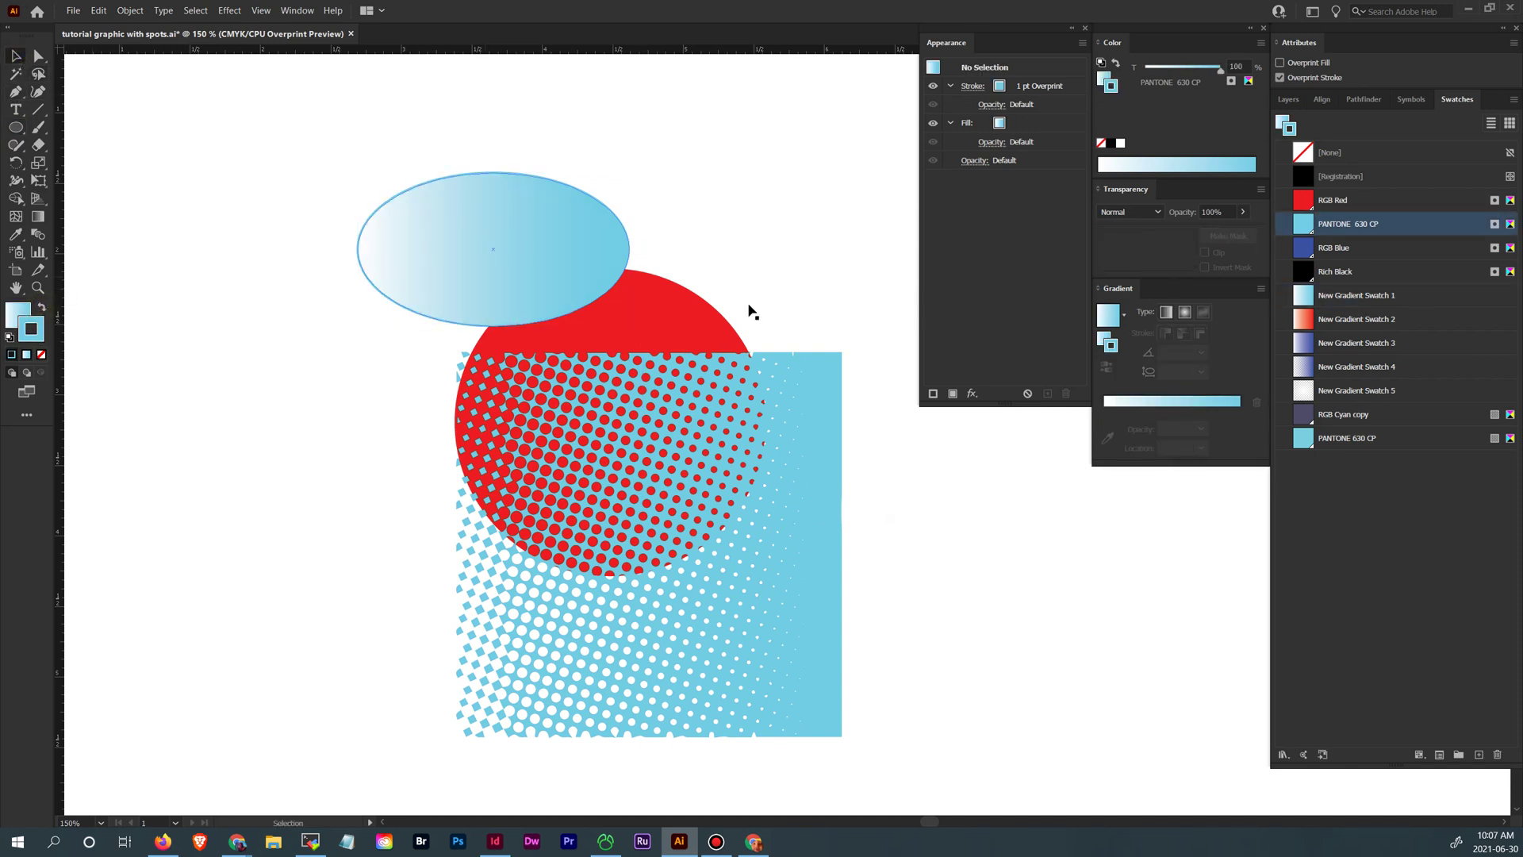
- Edit the PANTONE 630 CP spot swatch, setting cyan to 75% and raising its magenta value
{"action": "double_click", "coordinate": [1402, 228]}
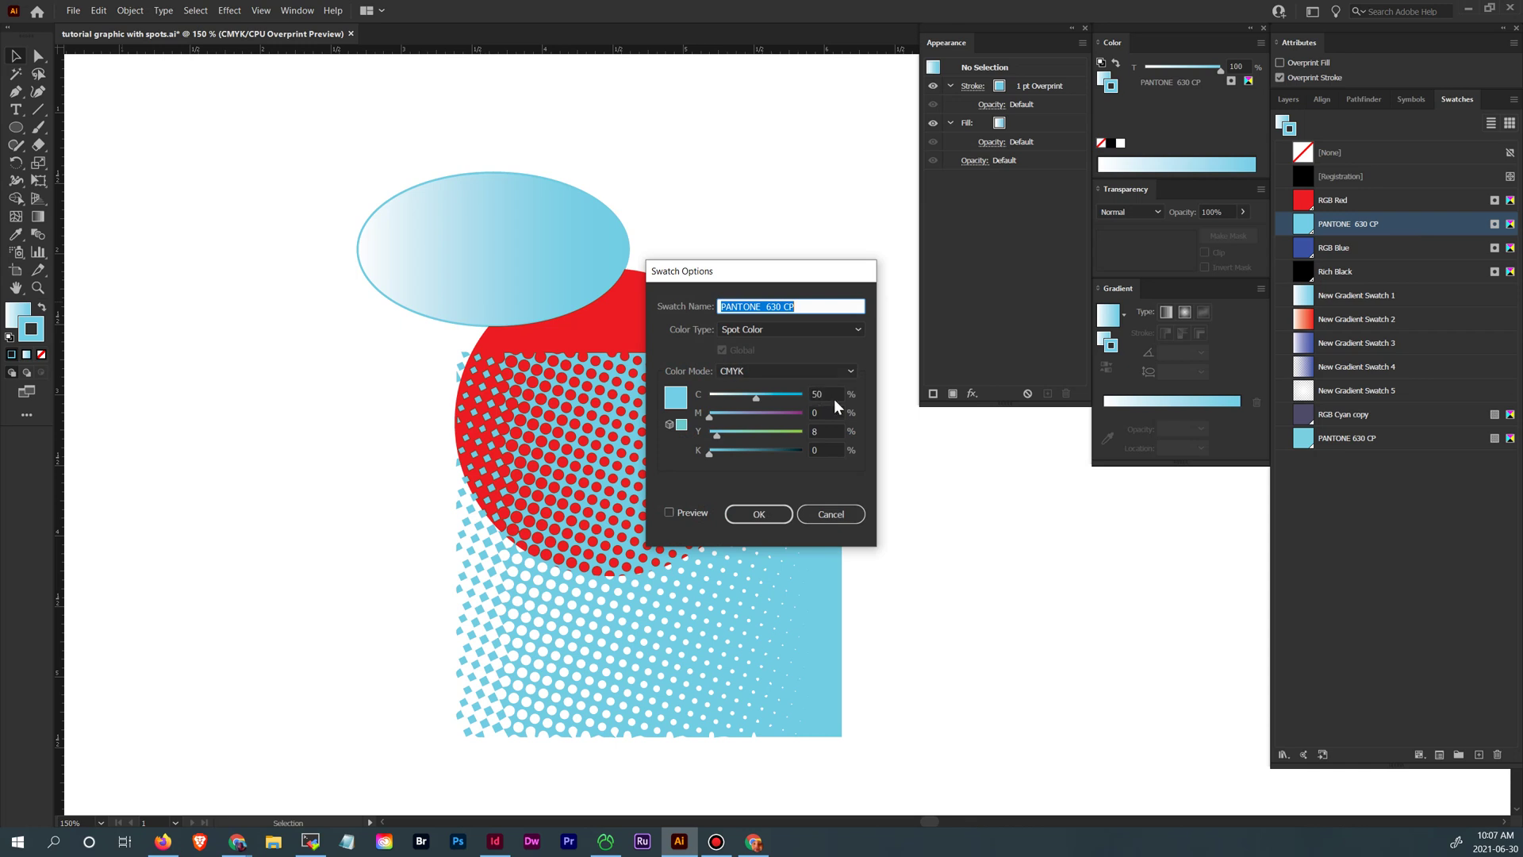
{"action": "double_click", "coordinate": [825, 393]}
{"action": "type", "text": "75"}
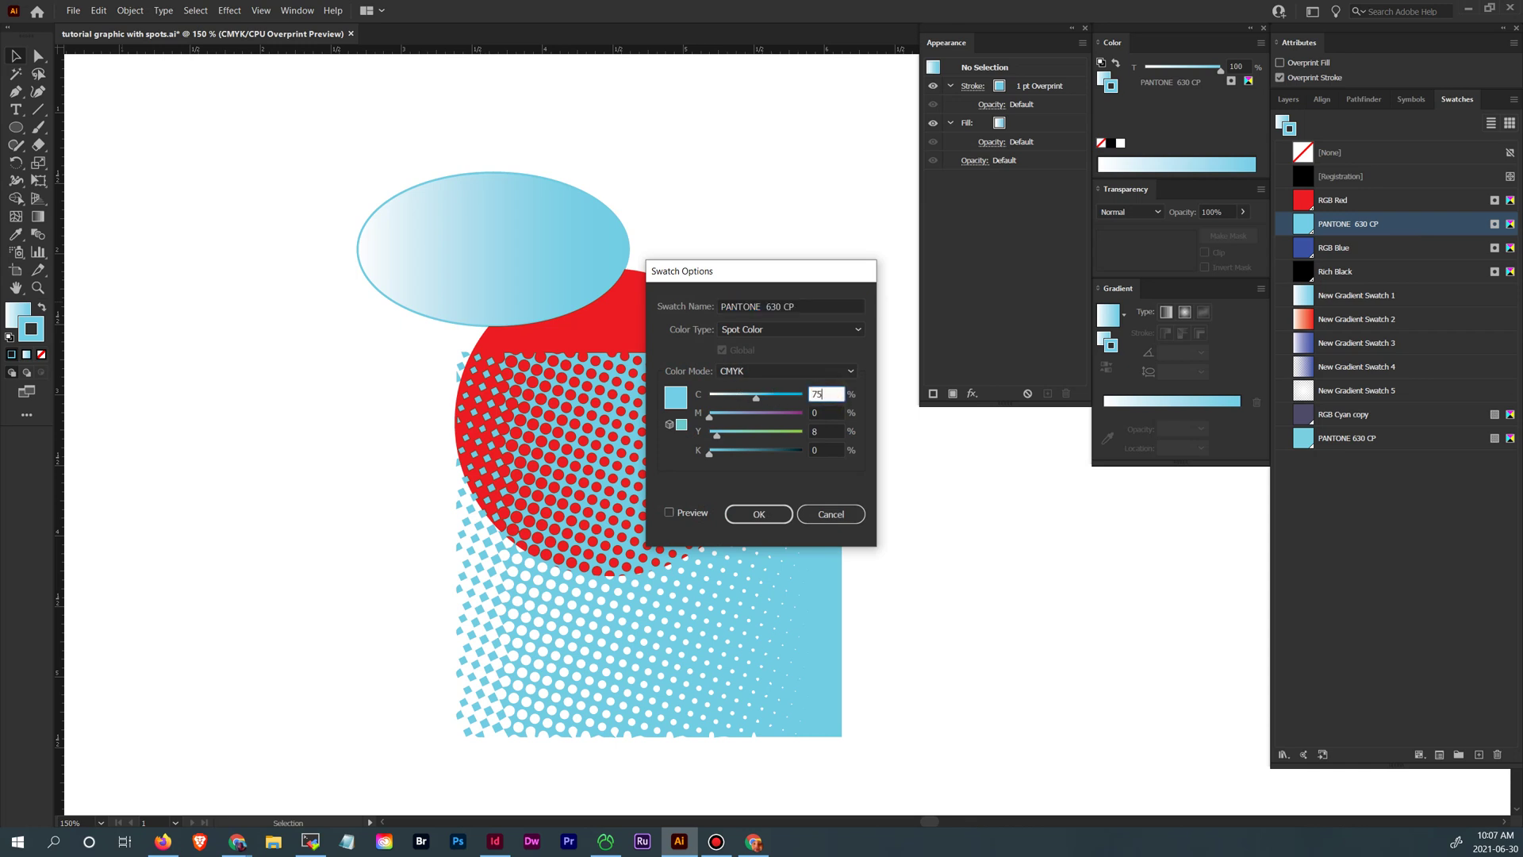
{"action": "left_click", "coordinate": [775, 514]}
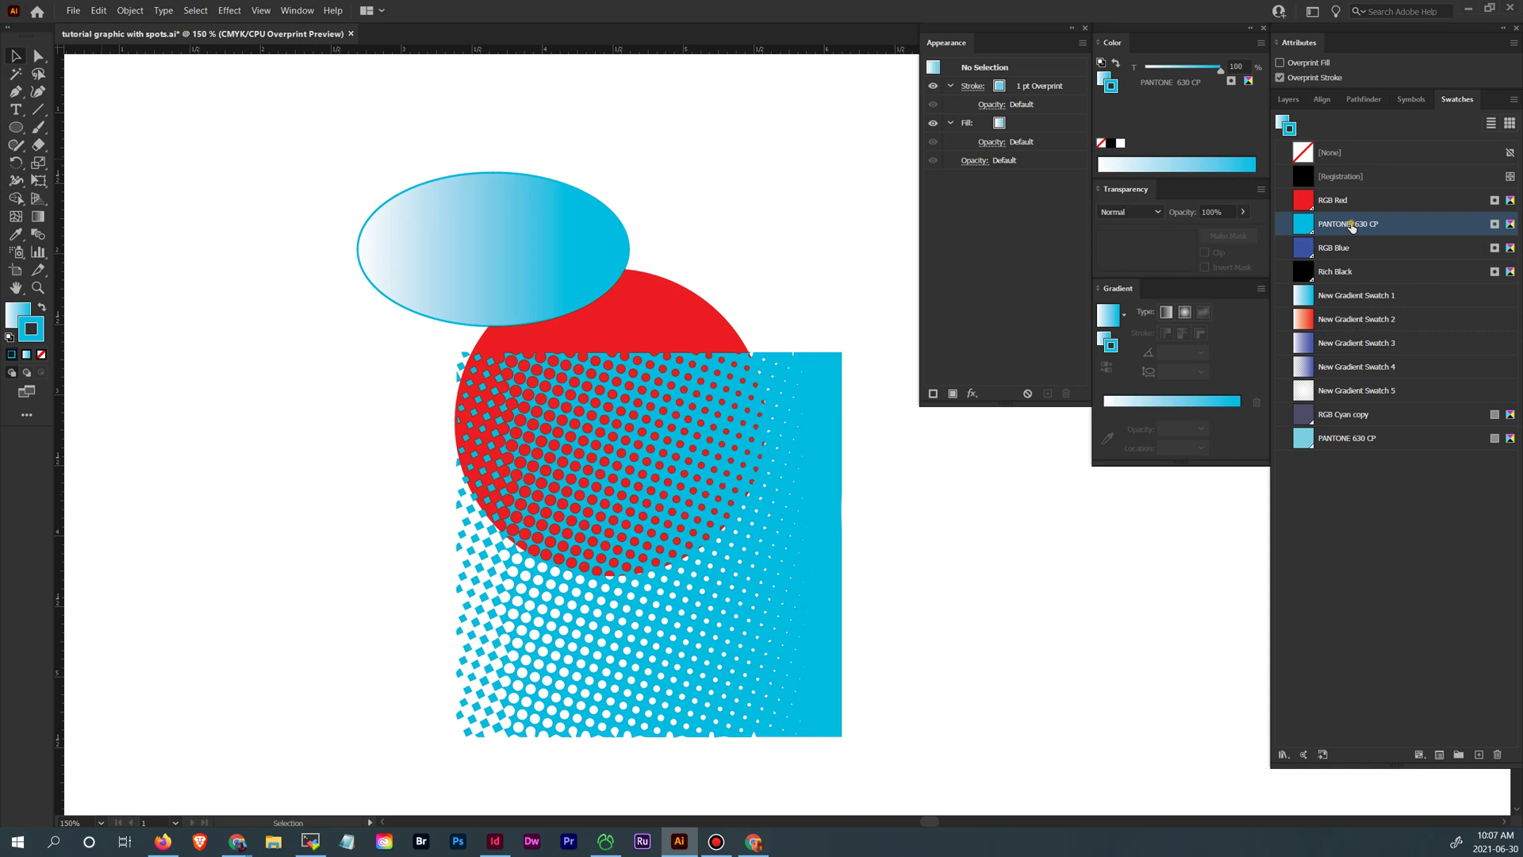
{"action": "double_click", "coordinate": [1406, 224]}
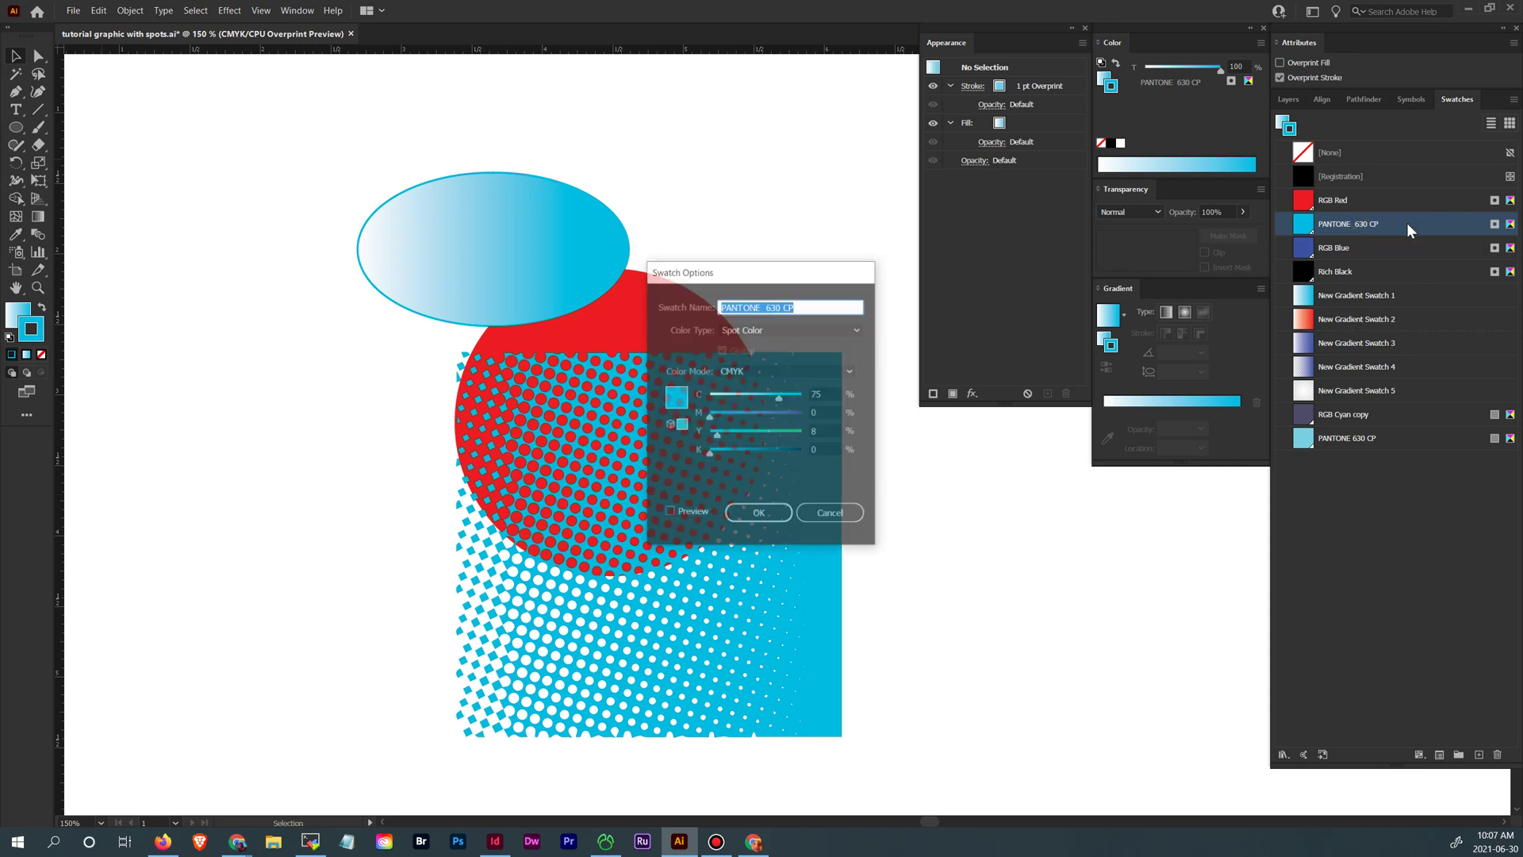
{"action": "left_click", "coordinate": [825, 414]}
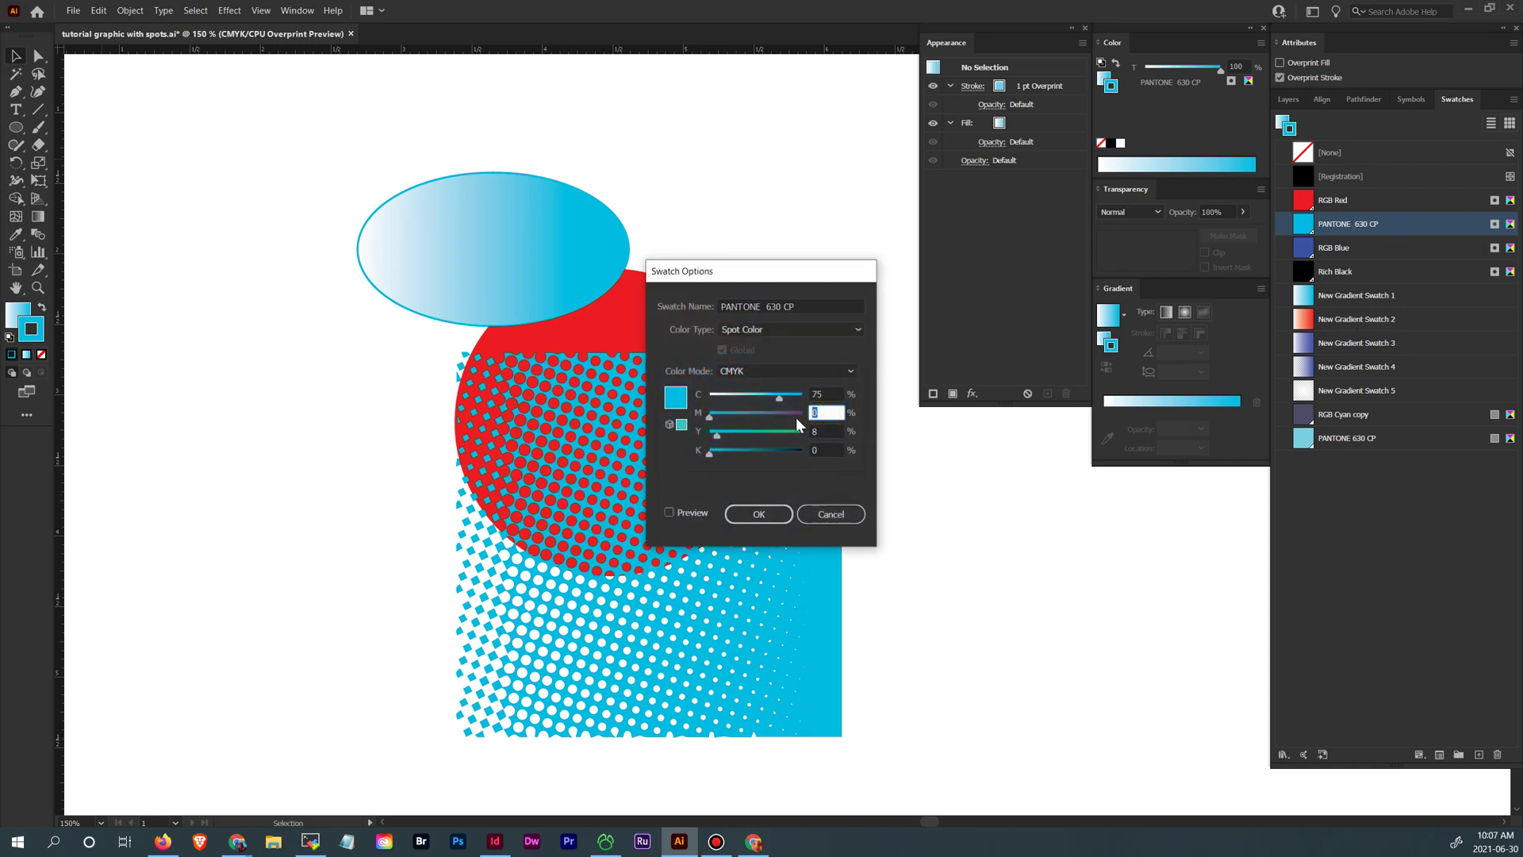
{"action": "left_click", "coordinate": [779, 512]}
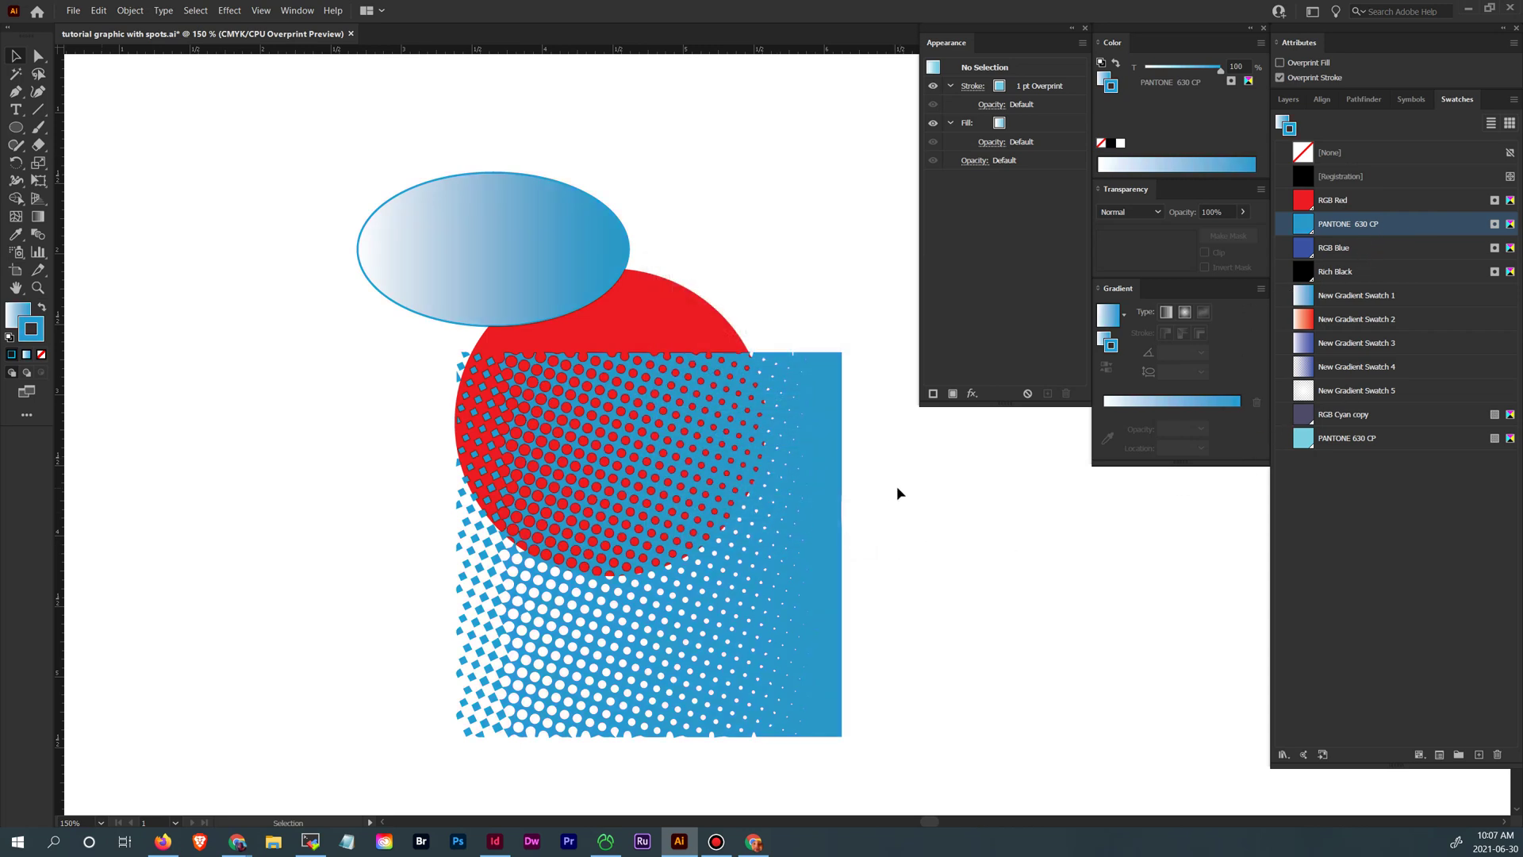
- Inspect the halftone group and the gradient ellipse in turn to check which swatches they use
{"action": "left_click", "coordinate": [835, 479]}
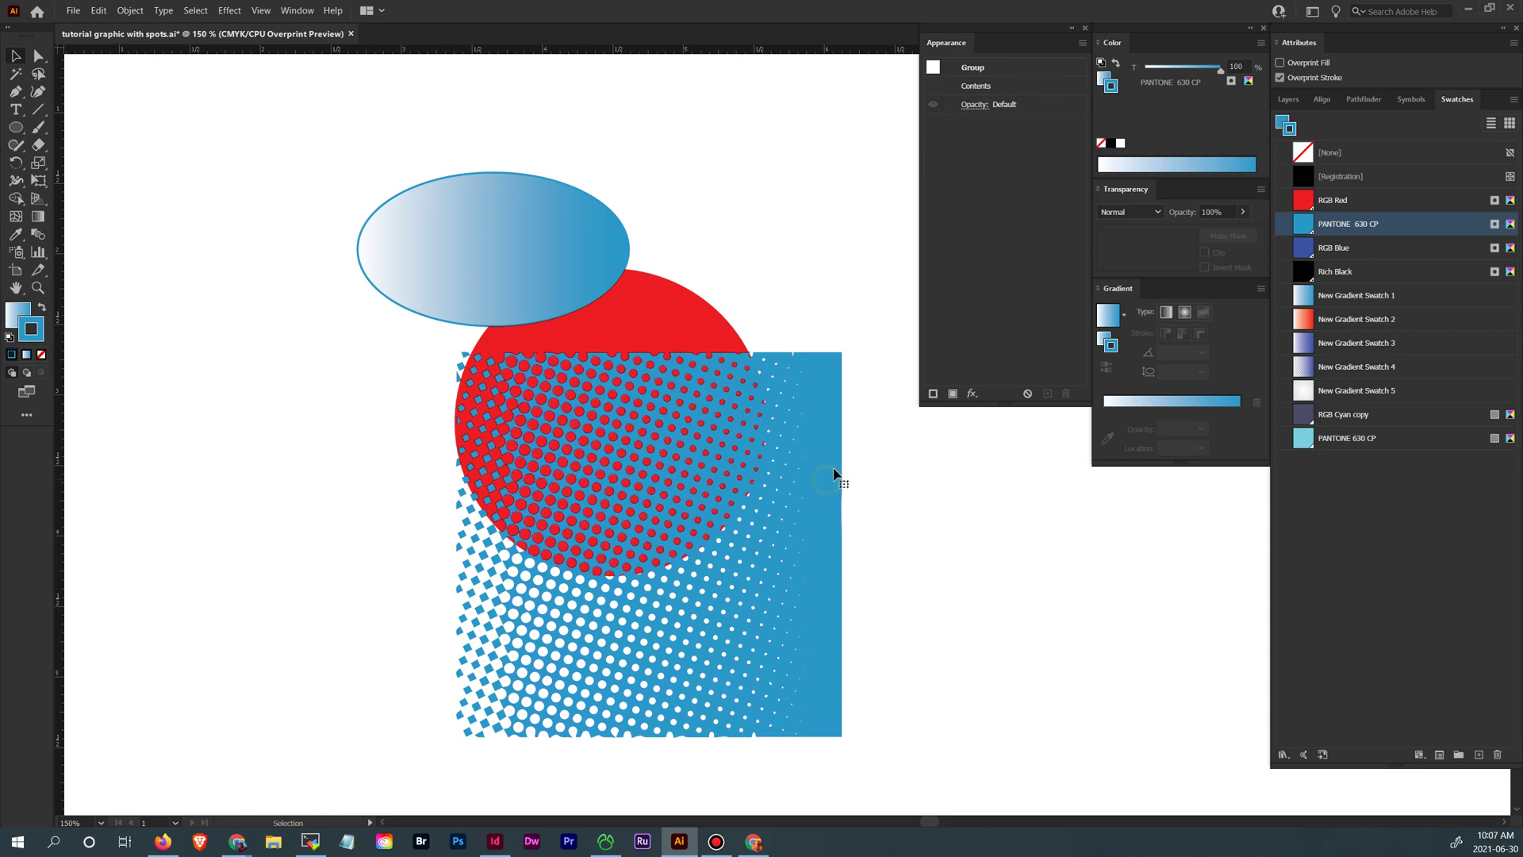
{"action": "left_click", "coordinate": [591, 234]}
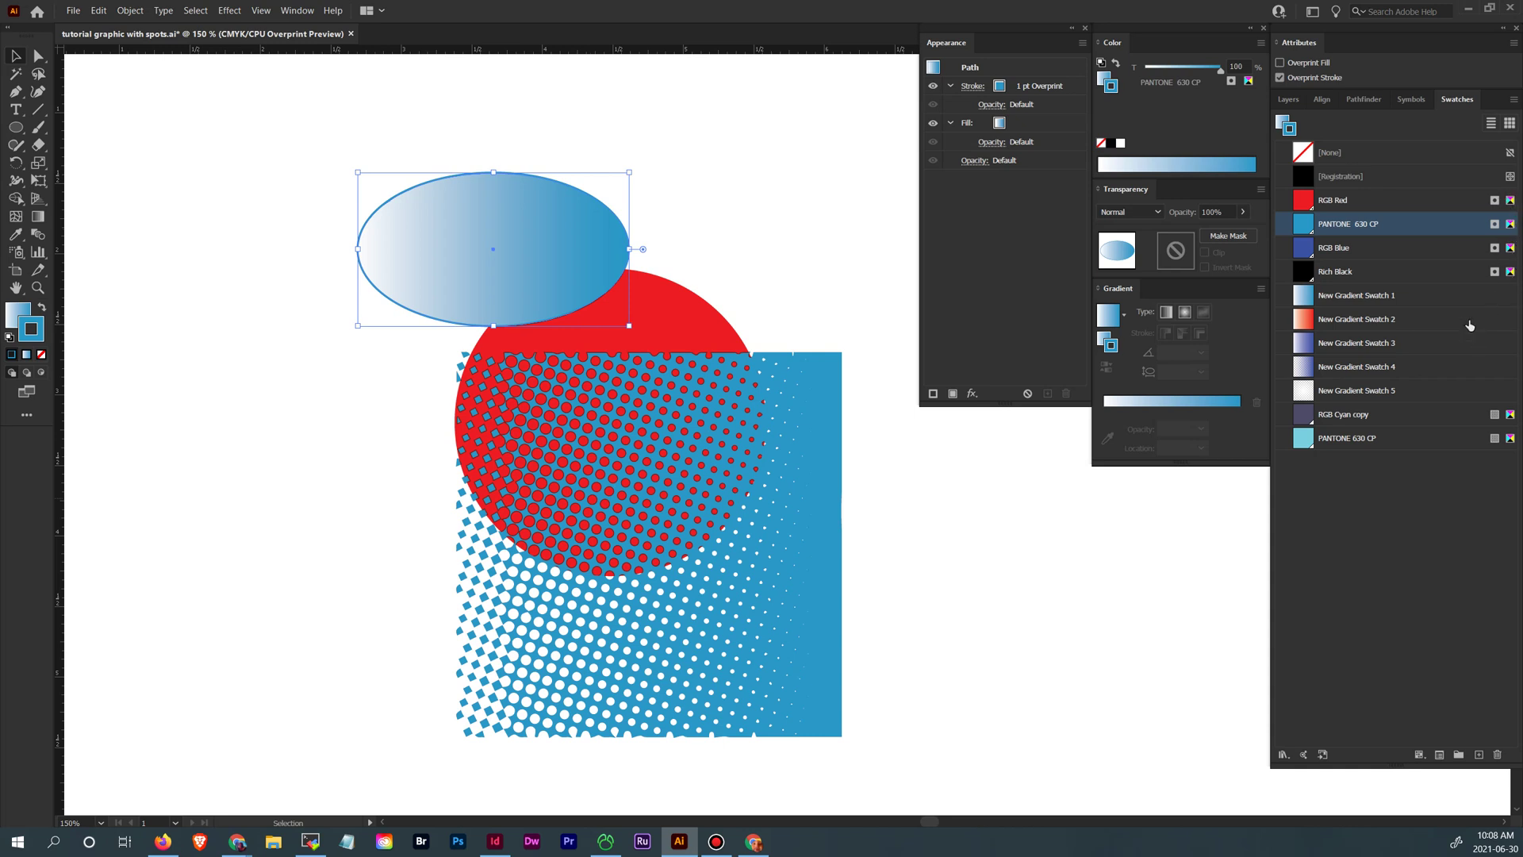
{"action": "left_click", "coordinate": [942, 497]}
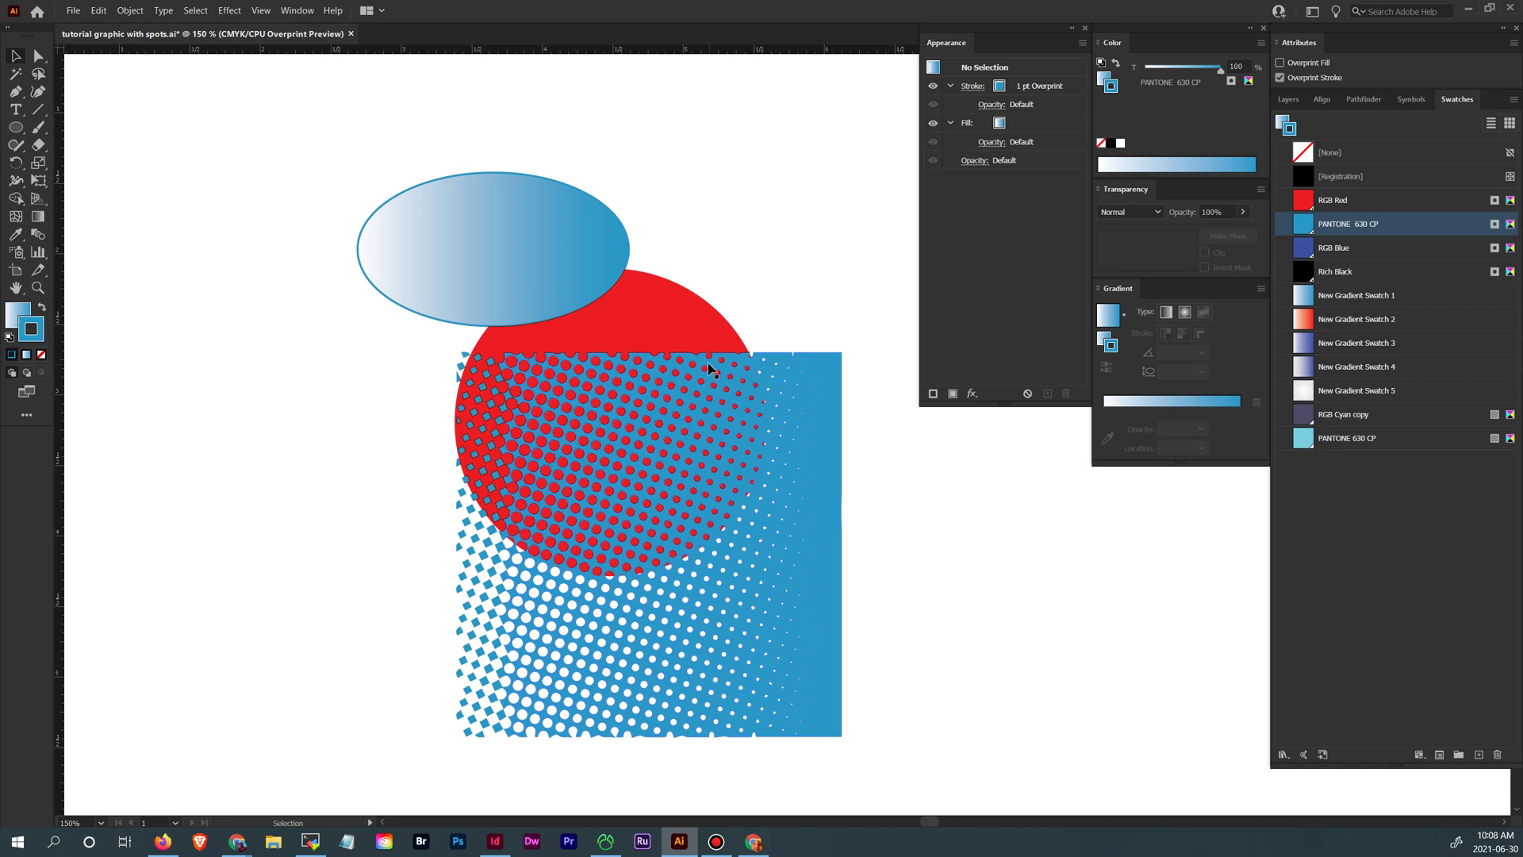
- Turn off Overprint Preview and look over the recolored artwork
{"action": "left_click", "coordinate": [296, 10]}
{"action": "mouse_move", "coordinate": [261, 11]}
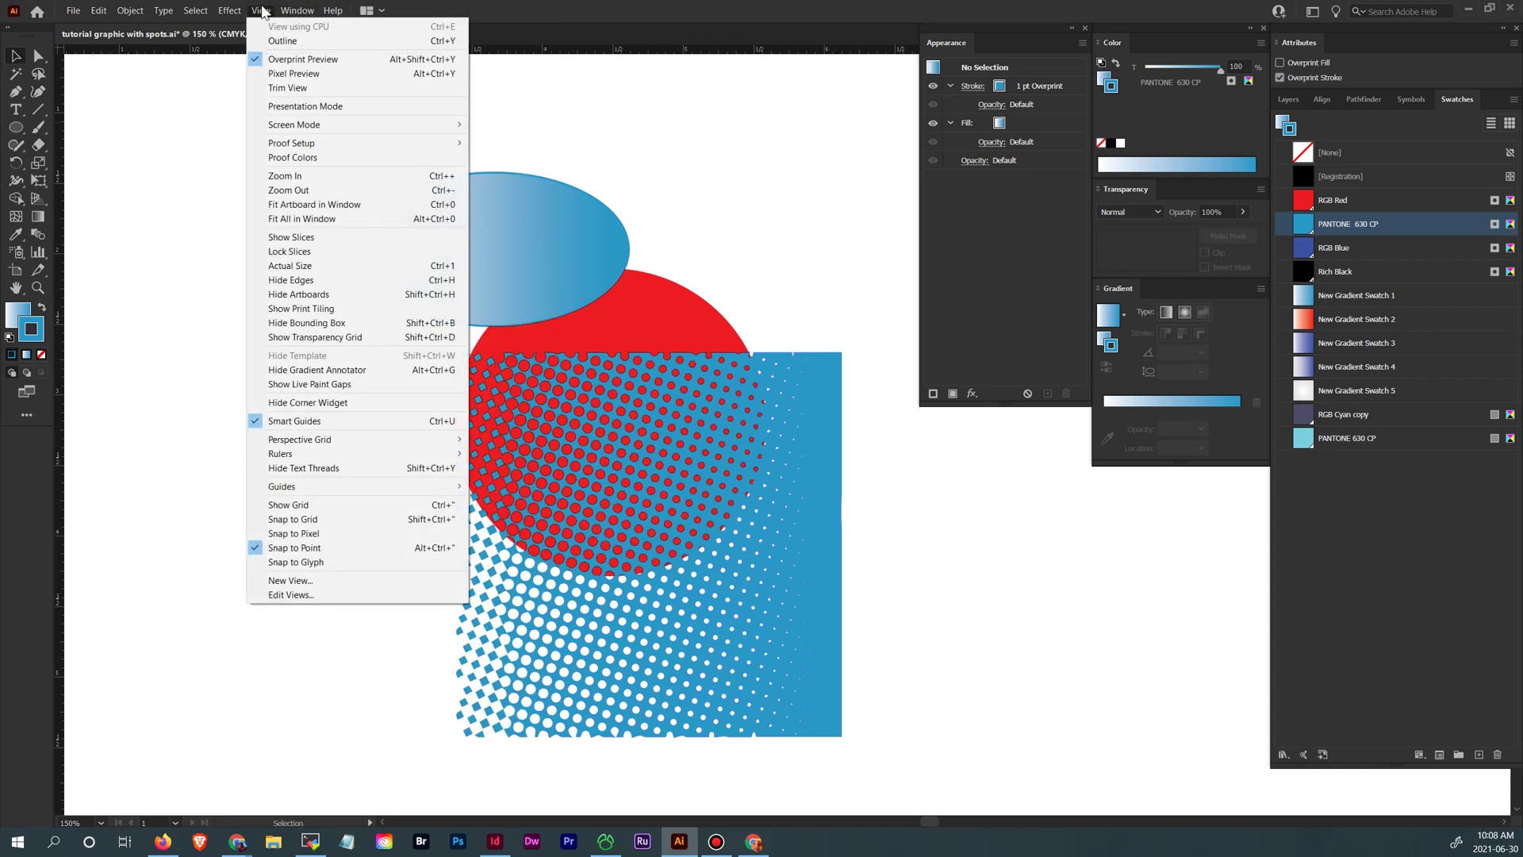
{"action": "left_click", "coordinate": [260, 59]}
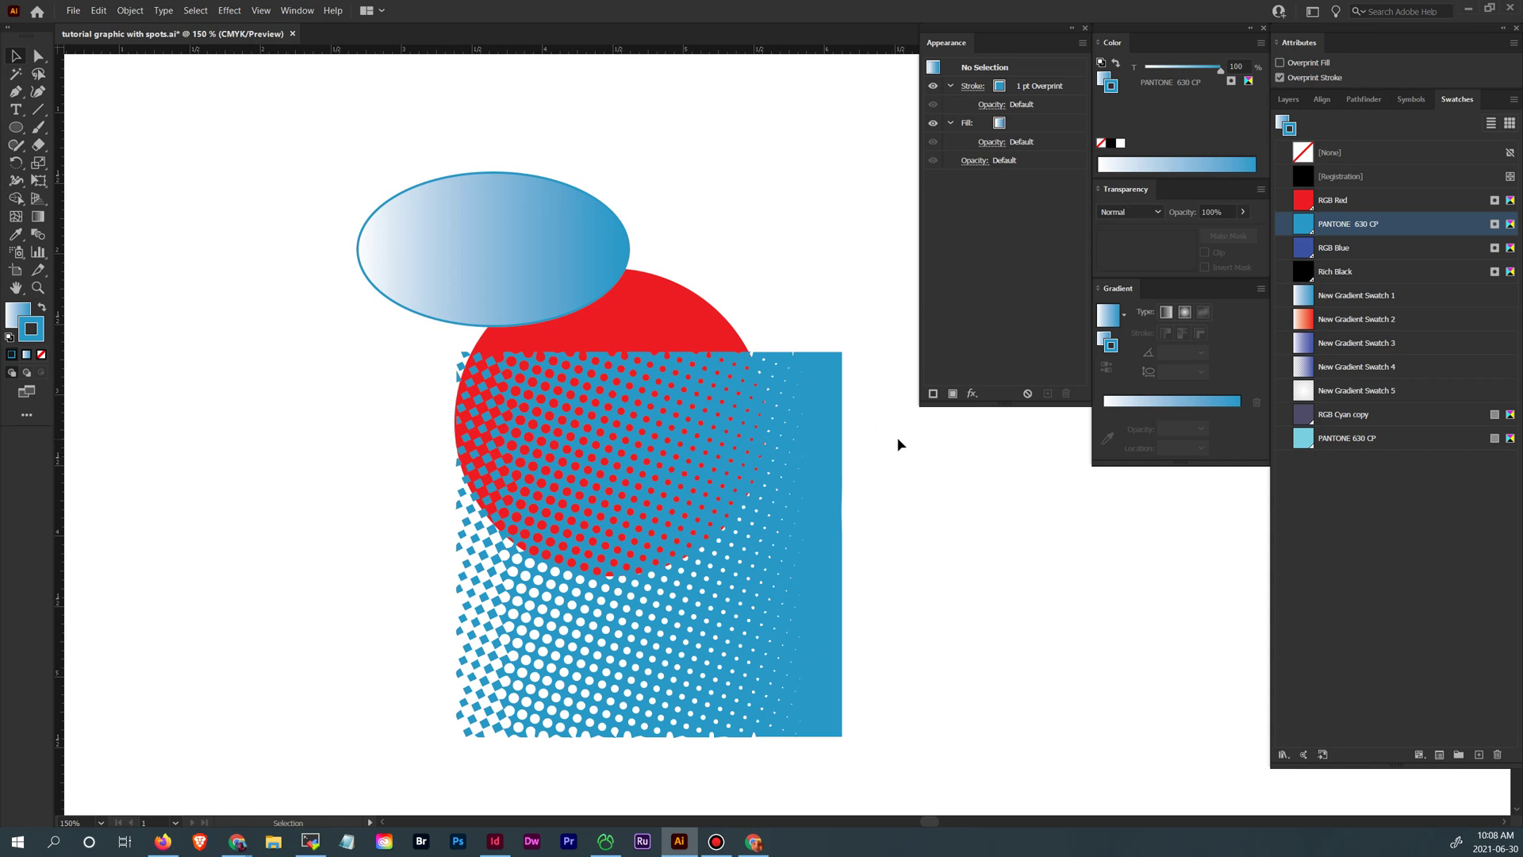
{"action": "scroll", "coordinate": [899, 444], "scroll_direction": "down", "scroll_amount": 3}
{"action": "scroll", "coordinate": [895, 441], "scroll_direction": "up", "scroll_amount": 2}
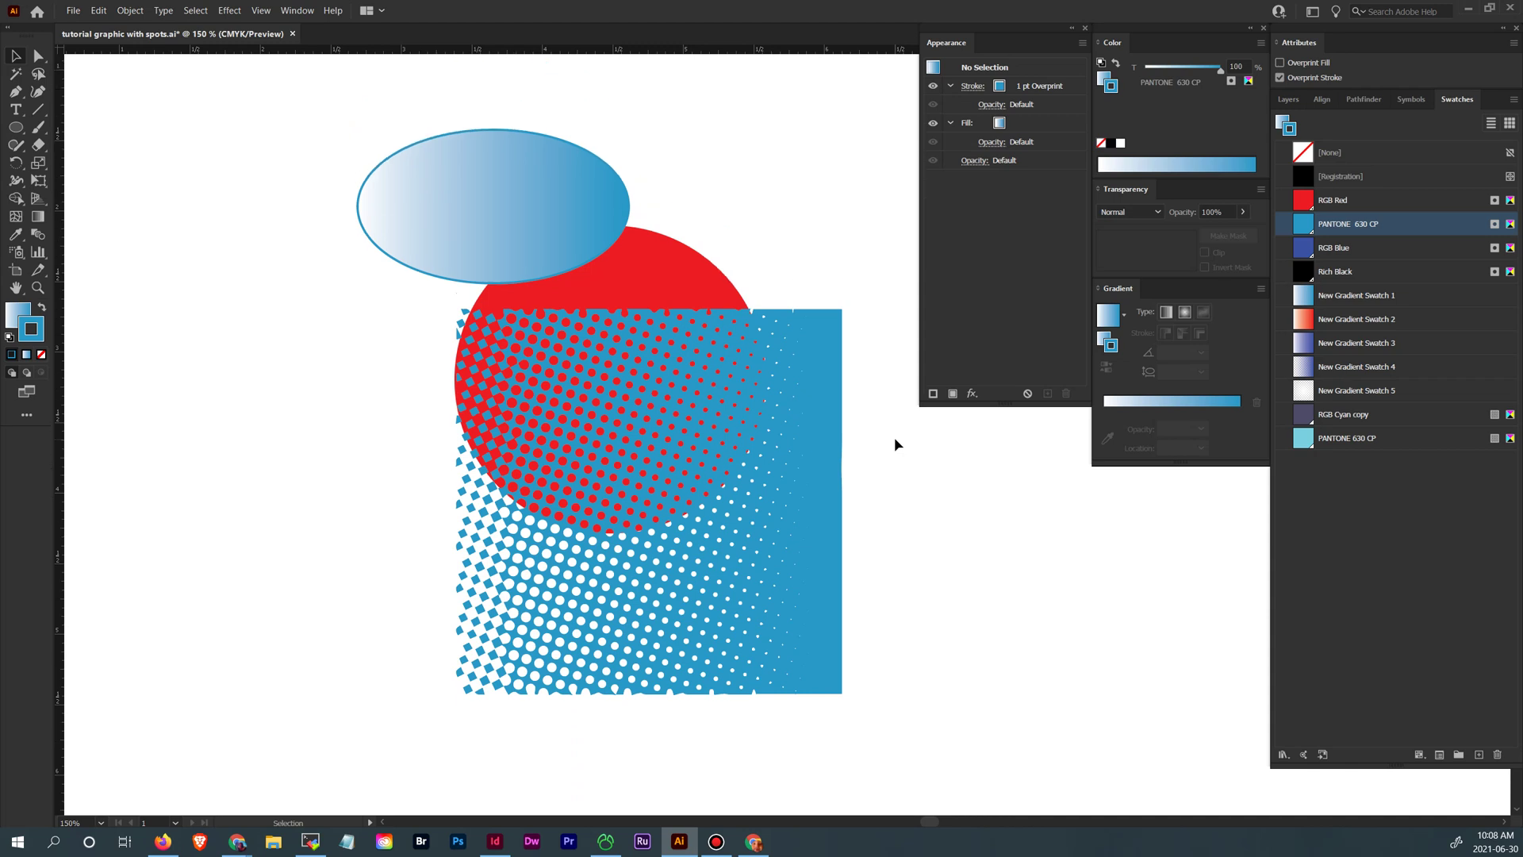